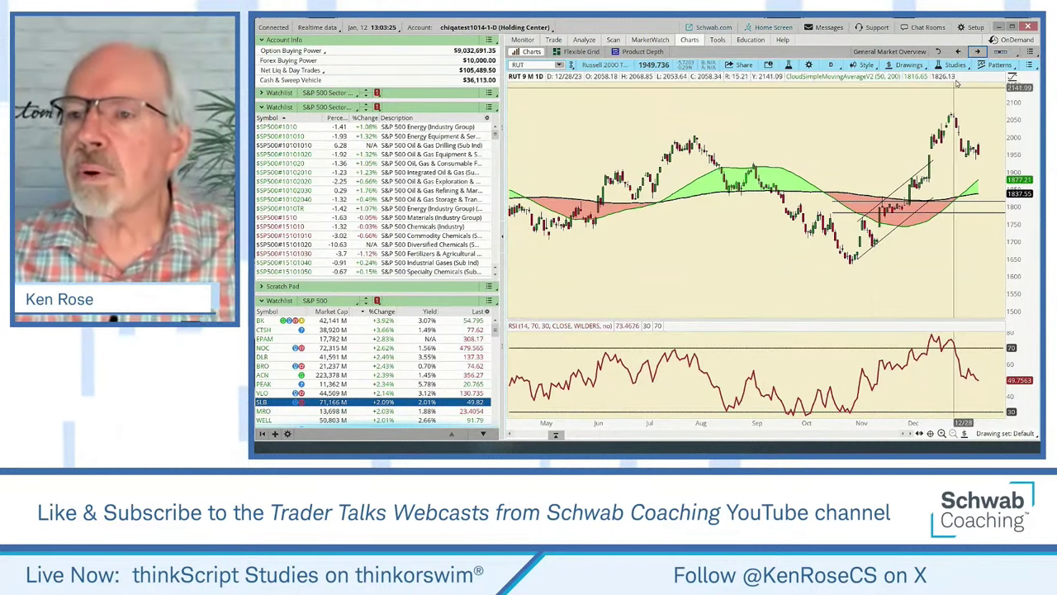
Return to the previously viewed SLB chart and add the ATR study as a lower study
{"action": "left_click", "coordinate": [957, 51]}
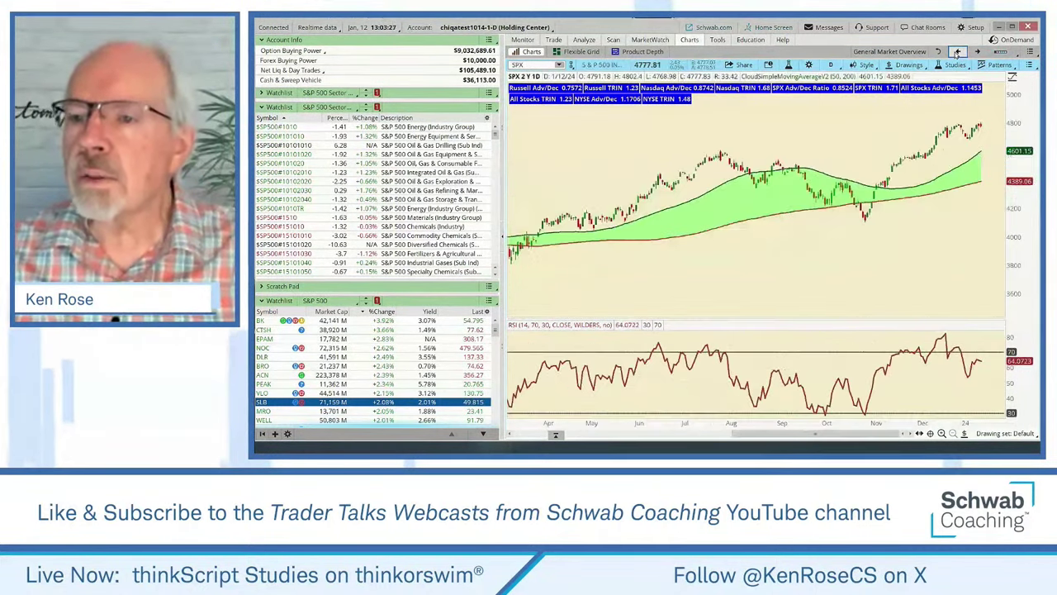
{"action": "left_click", "coordinate": [956, 51]}
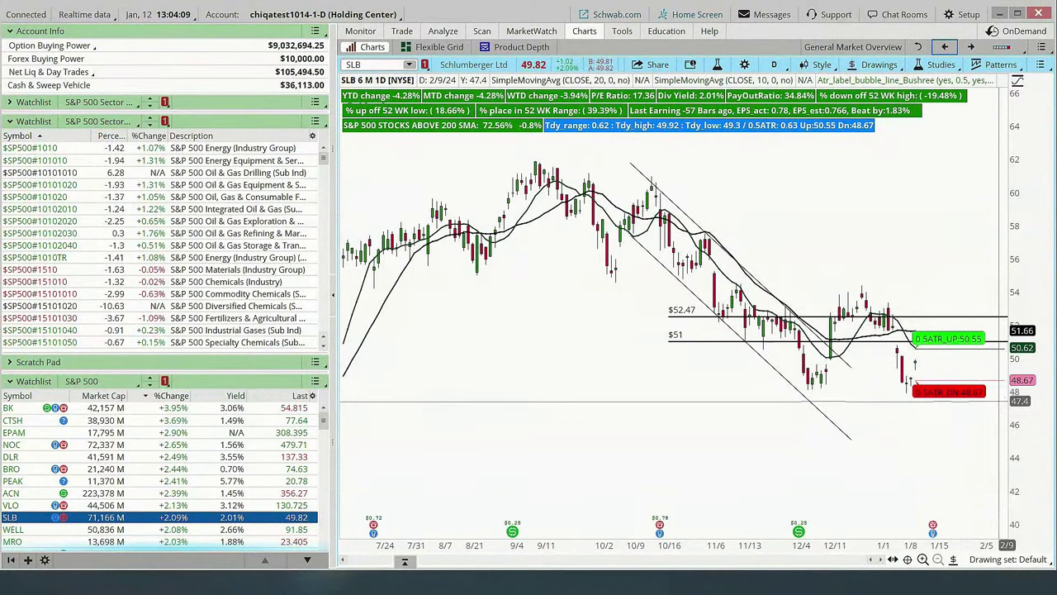
{"action": "left_click", "coordinate": [941, 66]}
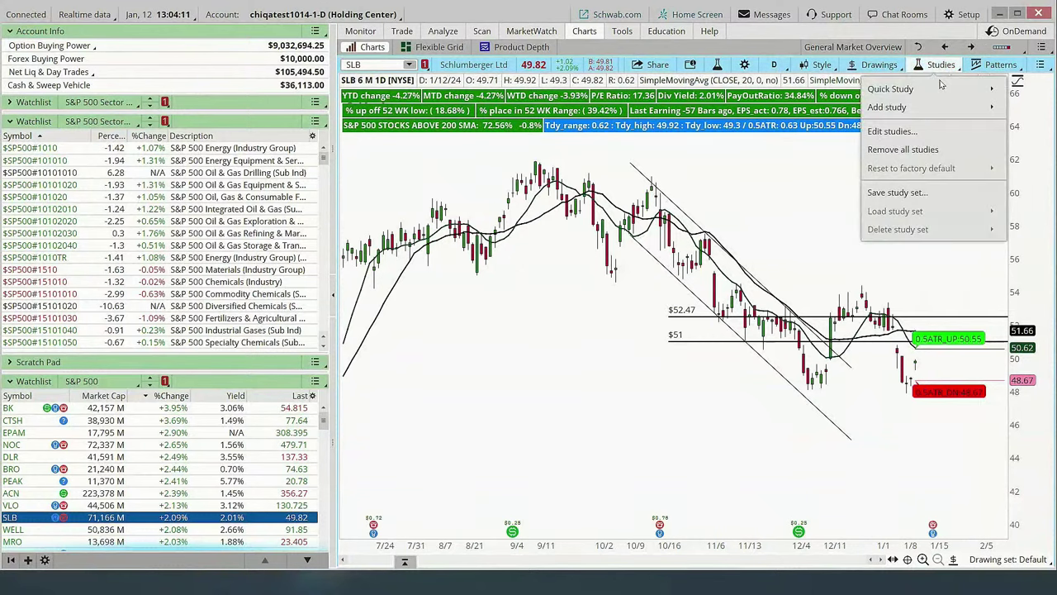
{"action": "left_click", "coordinate": [906, 135]}
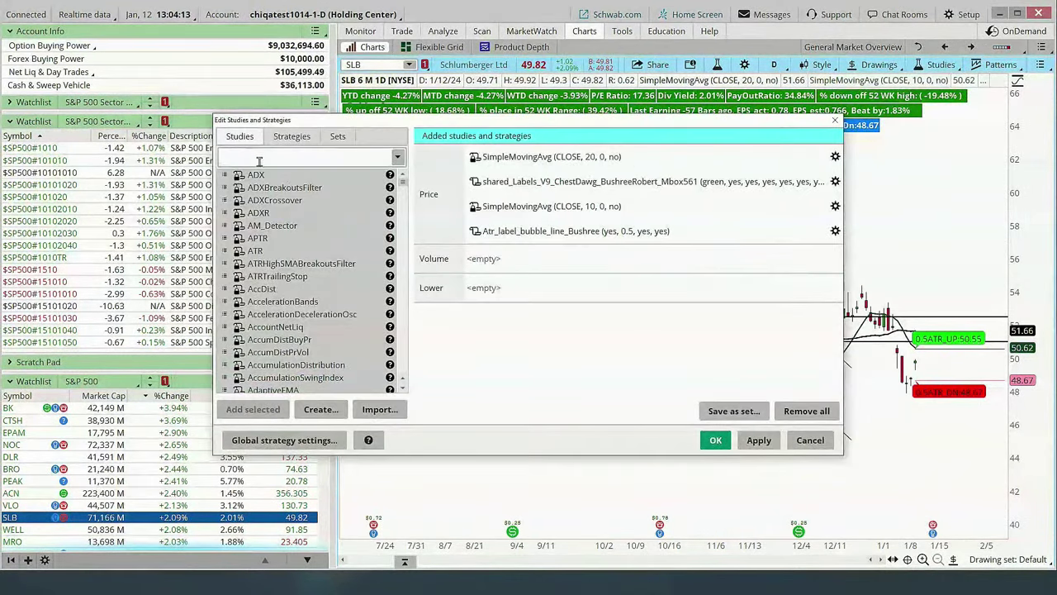
{"action": "type", "text": "atr"}
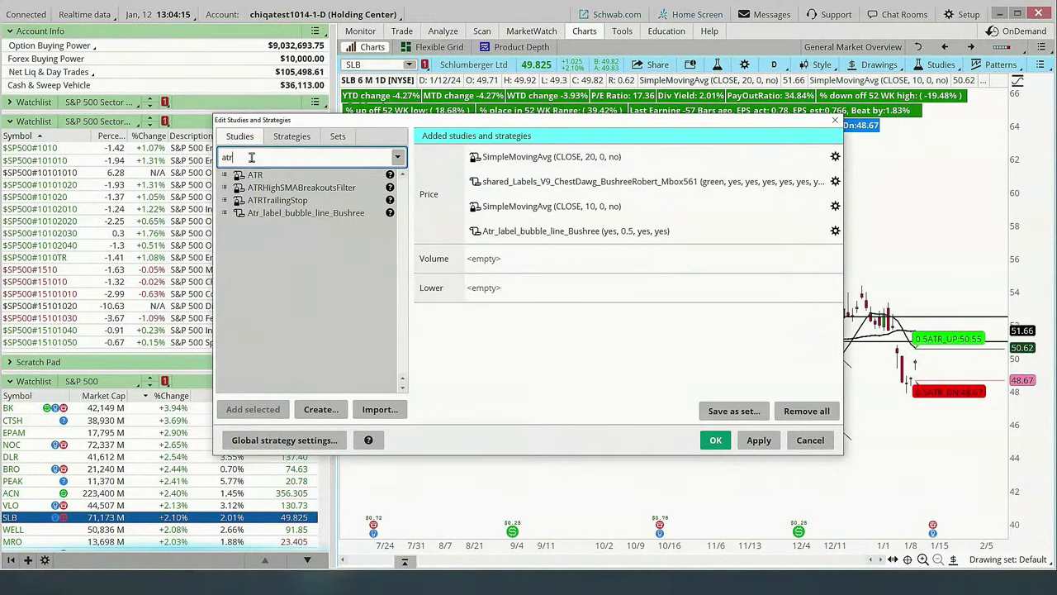
{"action": "left_click", "coordinate": [256, 176]}
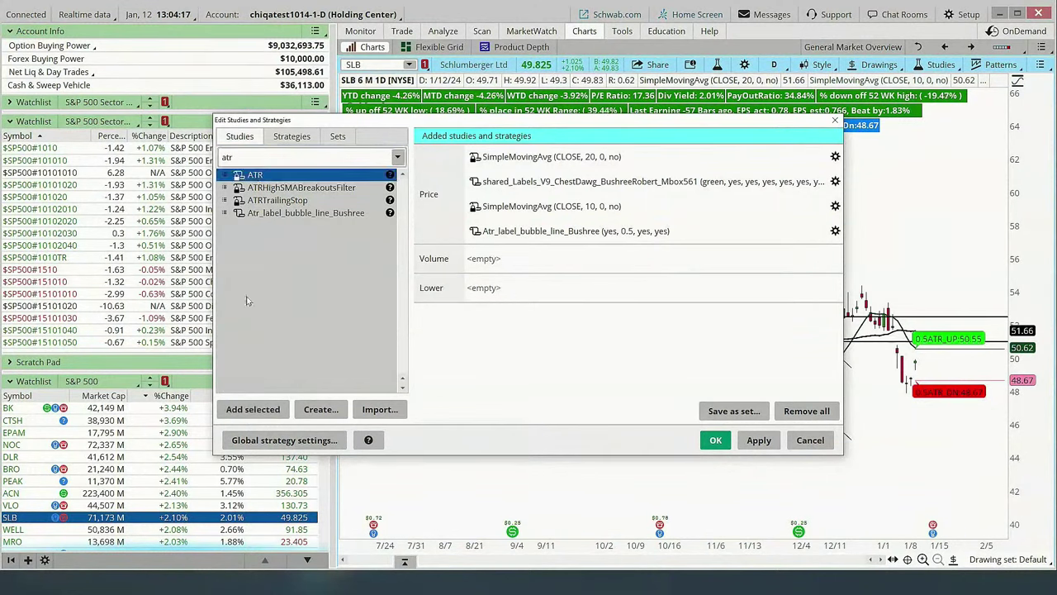
{"action": "left_click", "coordinate": [253, 409]}
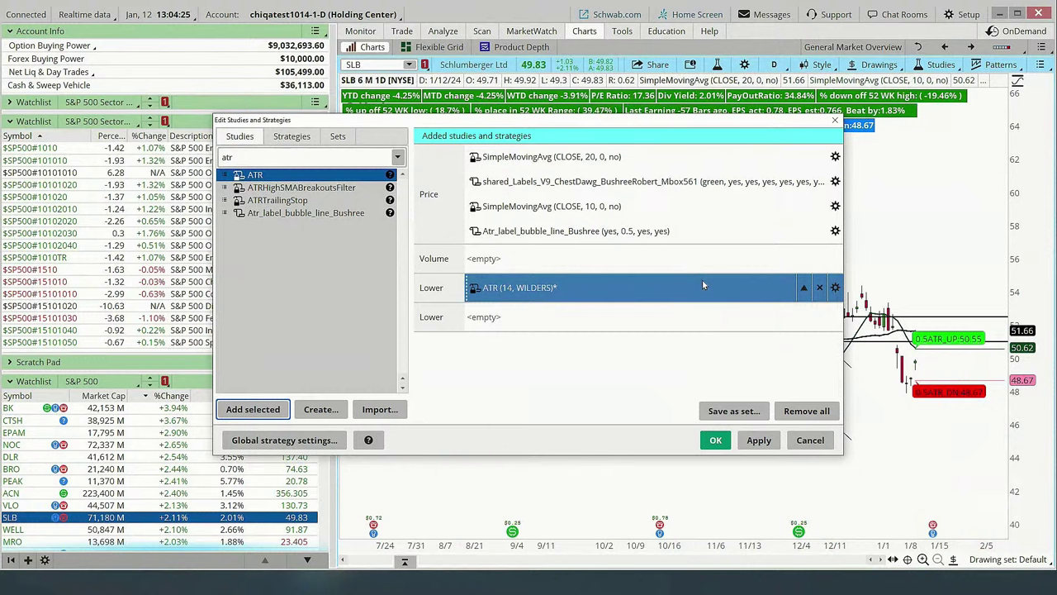
Set the ATR plot's line width to 2 and its color to black, and apply the study to the chart
{"action": "left_click", "coordinate": [835, 288]}
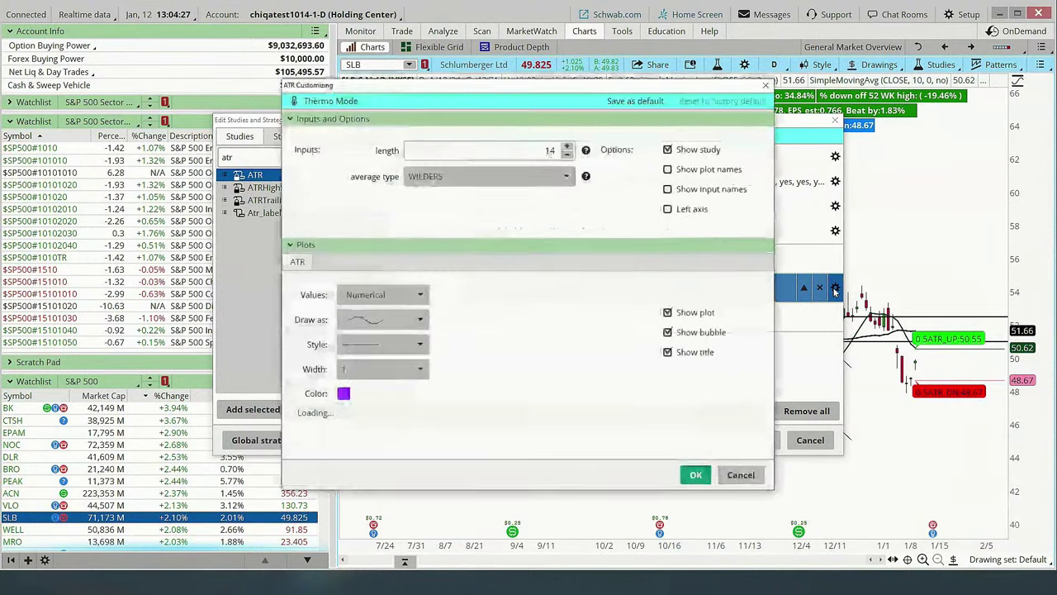
{"action": "left_click", "coordinate": [383, 375]}
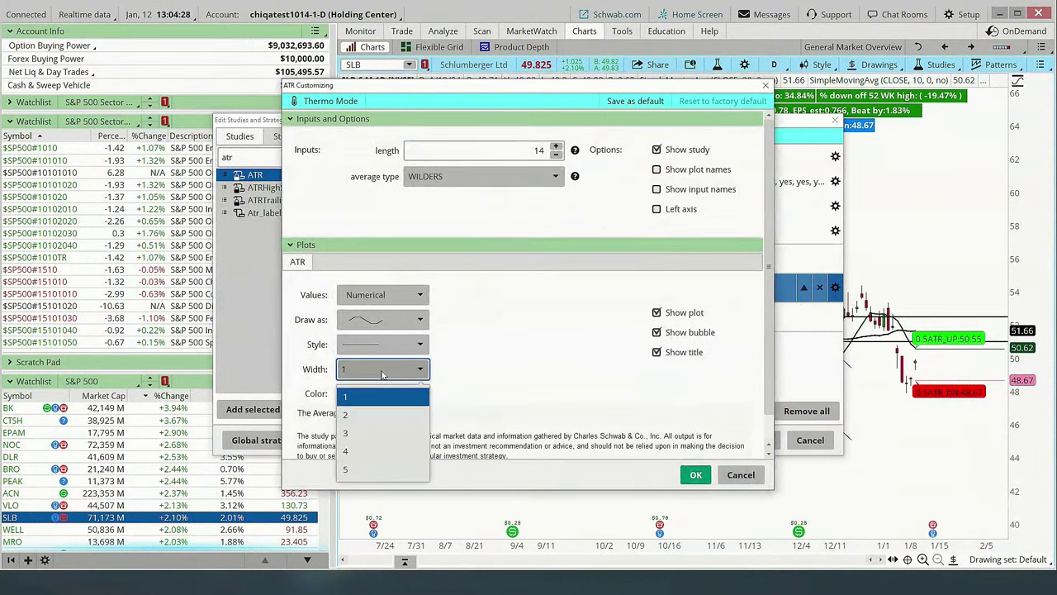
{"action": "left_click", "coordinate": [362, 414]}
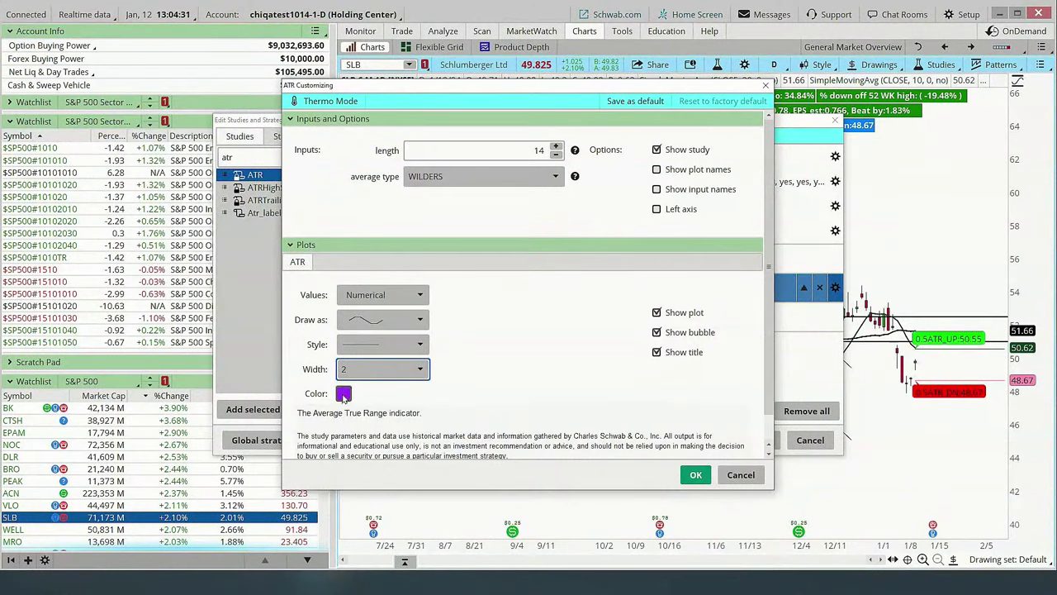
{"action": "left_click", "coordinate": [343, 394]}
{"action": "left_click", "coordinate": [366, 435]}
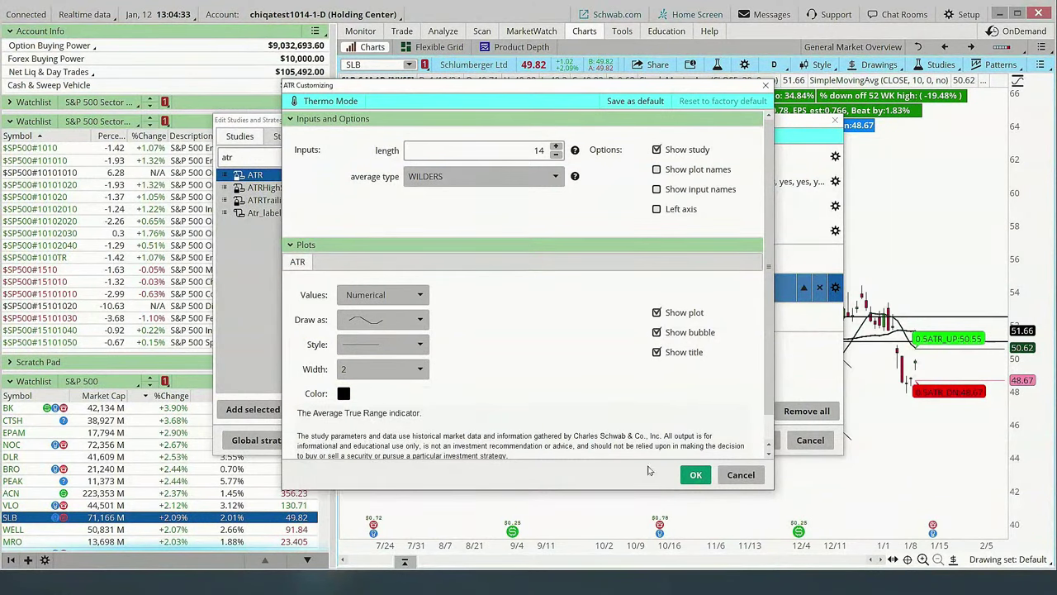
{"action": "left_click", "coordinate": [699, 475]}
{"action": "left_click", "coordinate": [753, 439]}
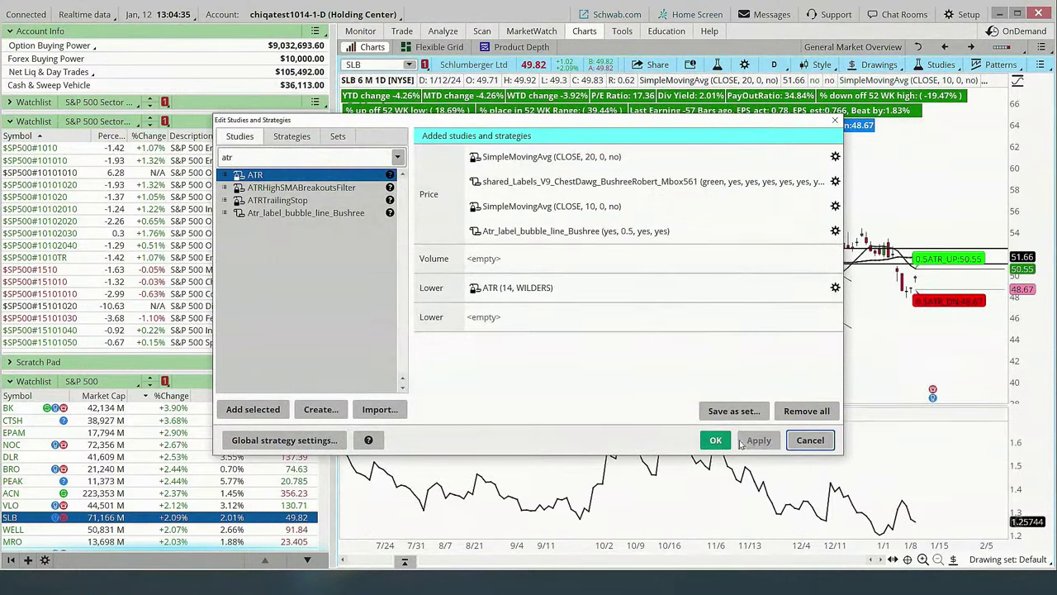
{"action": "left_click", "coordinate": [714, 439]}
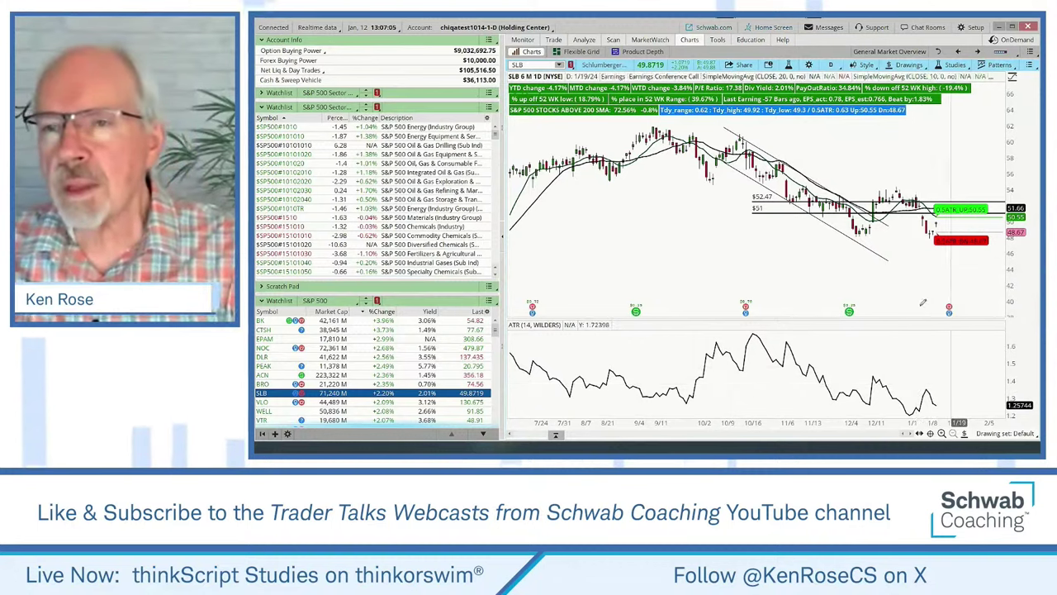
Open the source script of the custom ATR label, bubble and line study and read through to its bubble and line definitions
{"action": "left_click", "coordinate": [951, 68]}
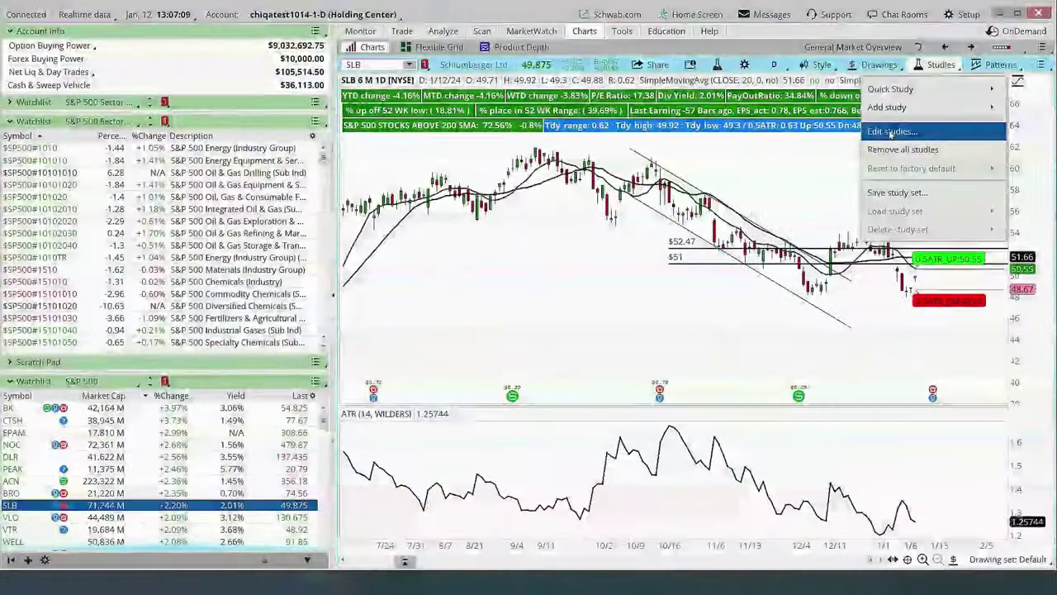
{"action": "left_click", "coordinate": [906, 129]}
{"action": "left_click_drag", "start_coordinate": [647, 123], "coordinate": [672, 84]}
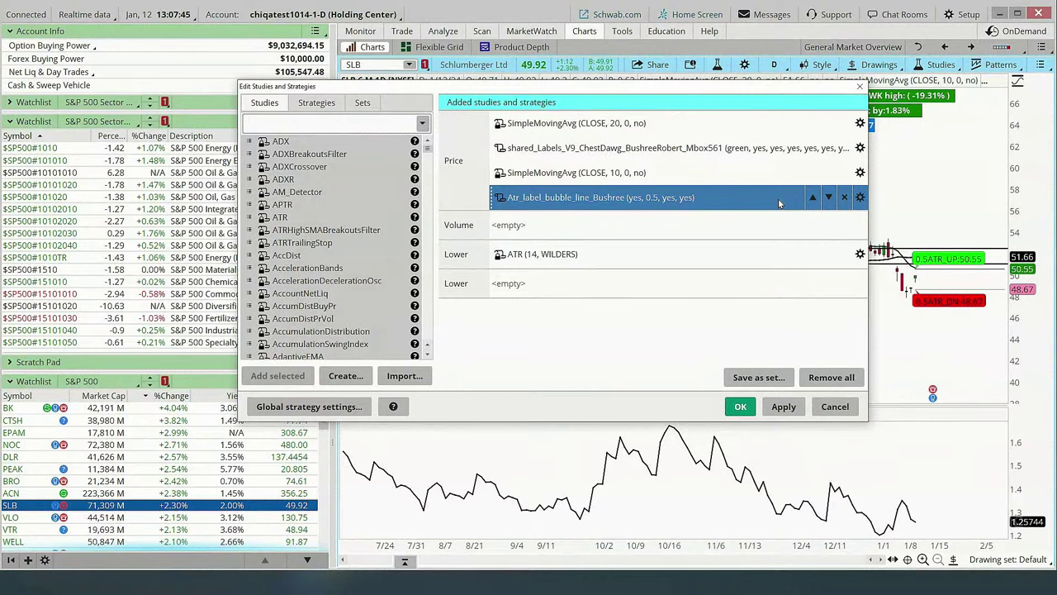
{"action": "left_click", "coordinate": [500, 197]}
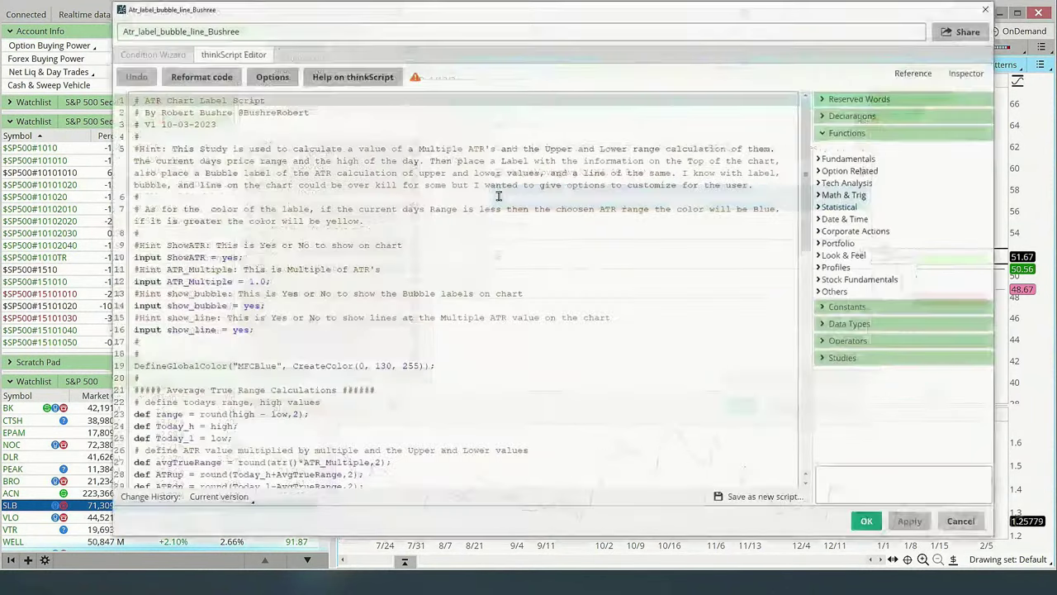
{"action": "left_click_drag", "start_coordinate": [642, 15], "coordinate": [665, 16]}
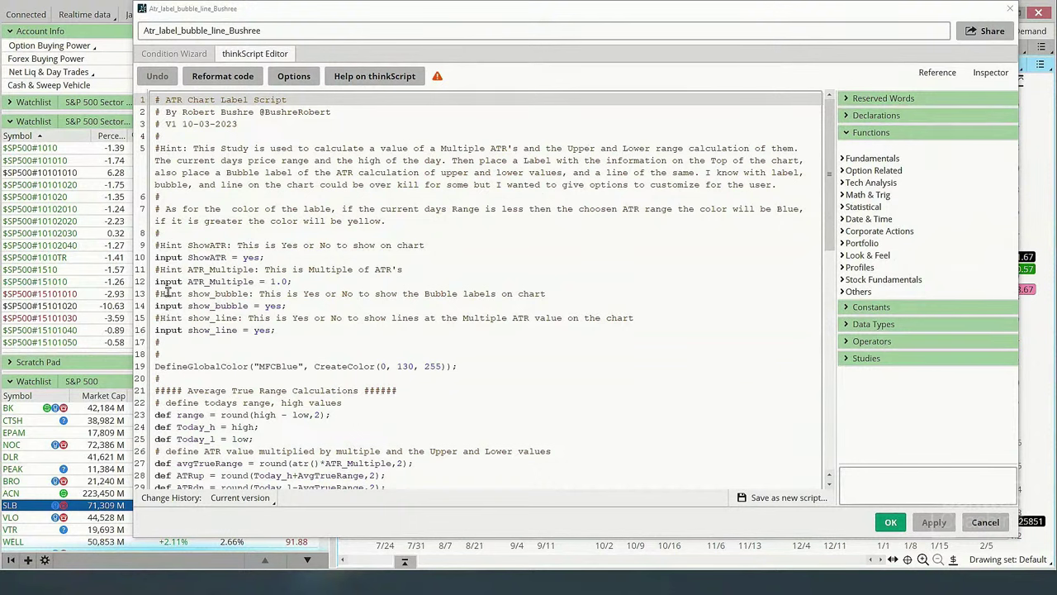
{"action": "scroll", "coordinate": [415, 448], "scroll_direction": "down", "scroll_amount": 10}
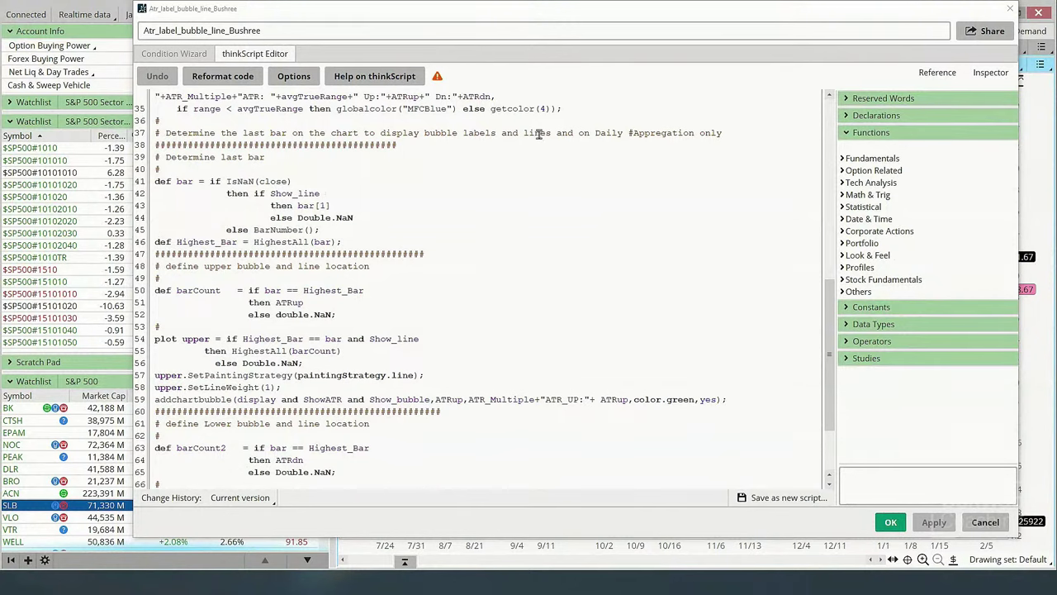
Highlight the getcolor(4) fallback in the script's label color condition, and close the script and the studies editor
{"action": "double_click", "coordinate": [543, 108]}
{"action": "type", "text": "7"}
{"action": "left_click_drag", "start_coordinate": [551, 108], "coordinate": [493, 110]}
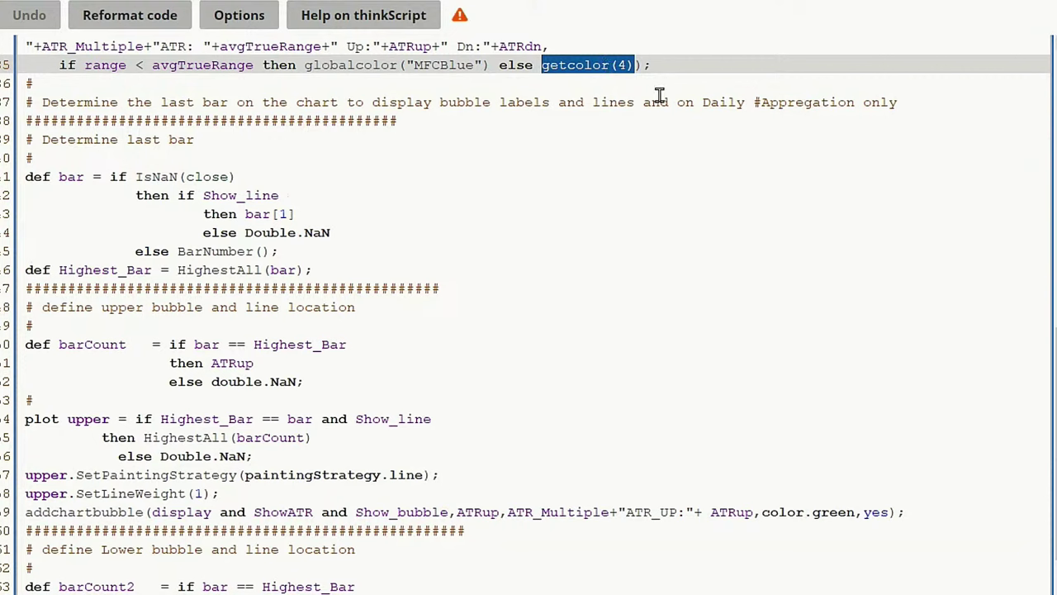
{"action": "left_click", "coordinate": [660, 61]}
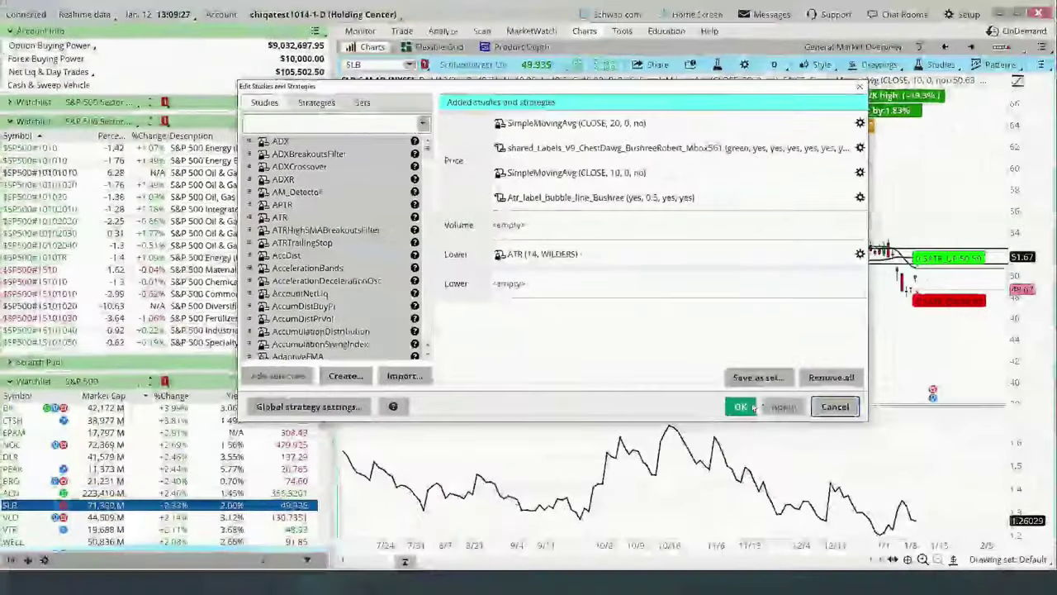
{"action": "left_click", "coordinate": [750, 407]}
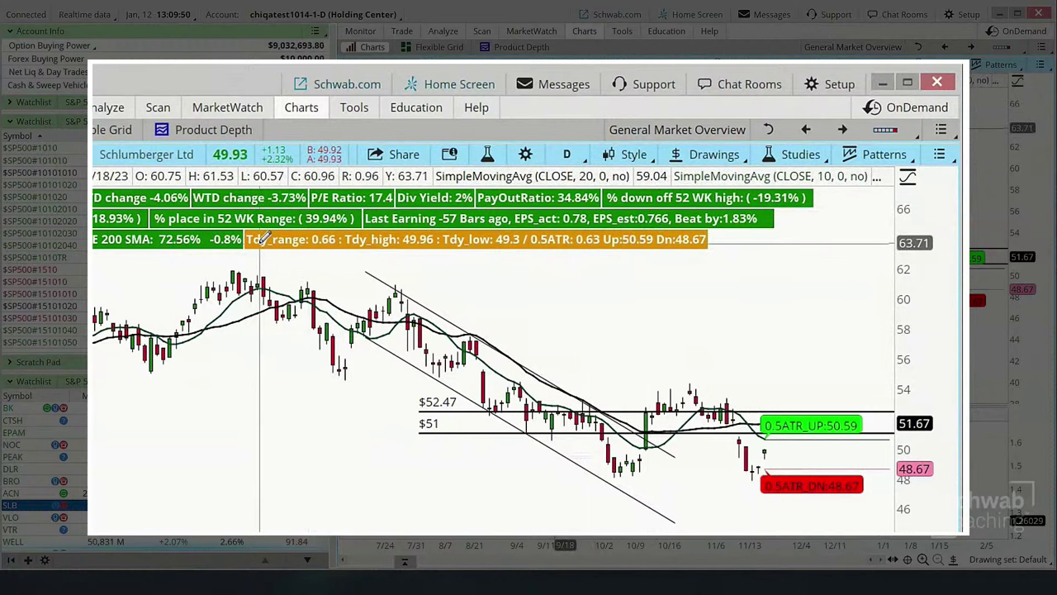
Collapse the sidebar with the account info and watchlists, and clear the drawing set from the SLB chart
{"action": "mouse_move", "coordinate": [384, 288]}
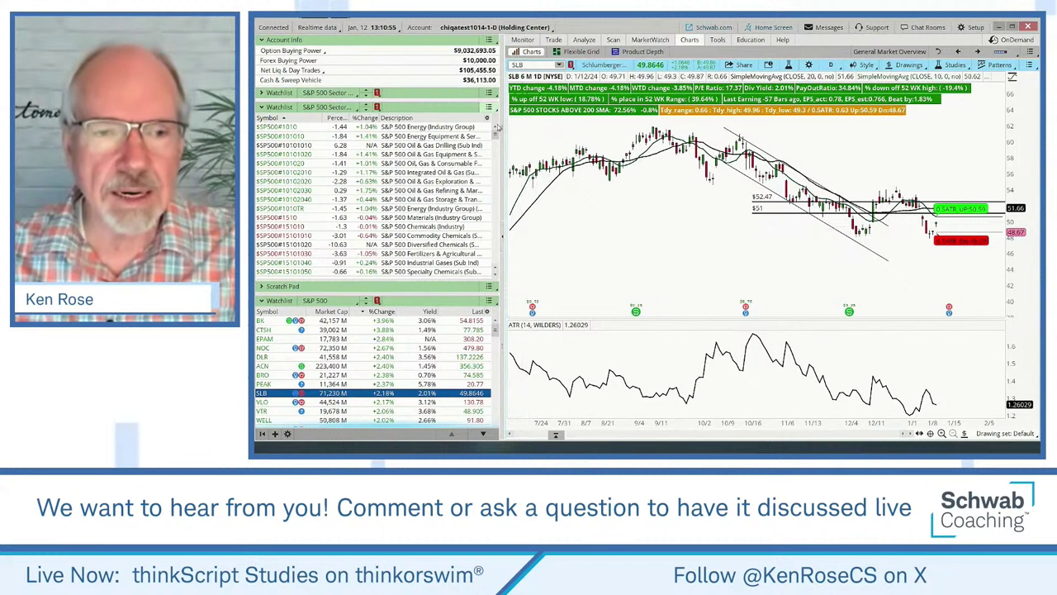
{"action": "left_click", "coordinate": [502, 238]}
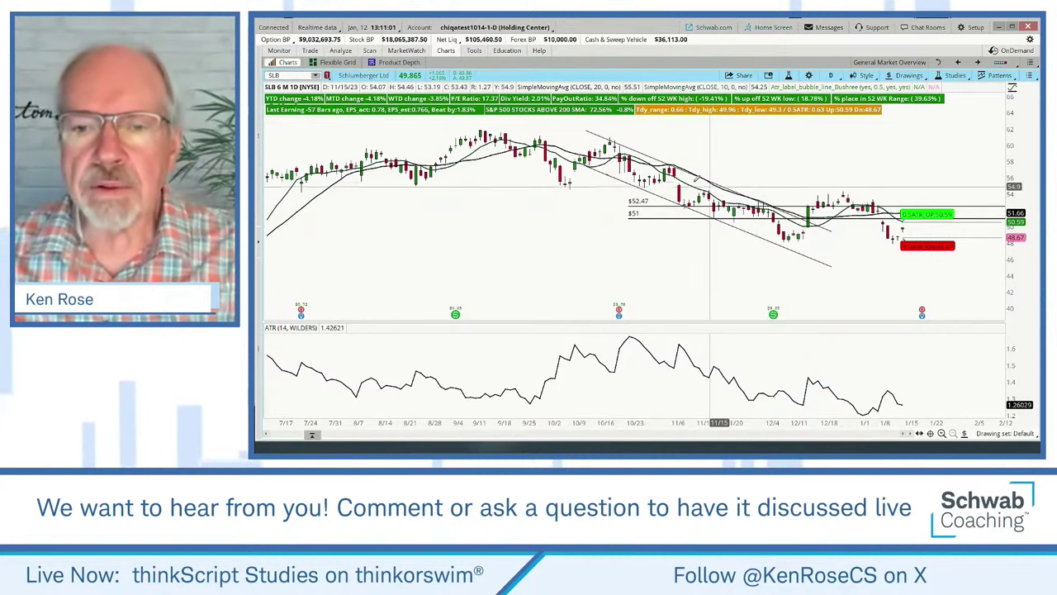
{"action": "right_click", "coordinate": [652, 162]}
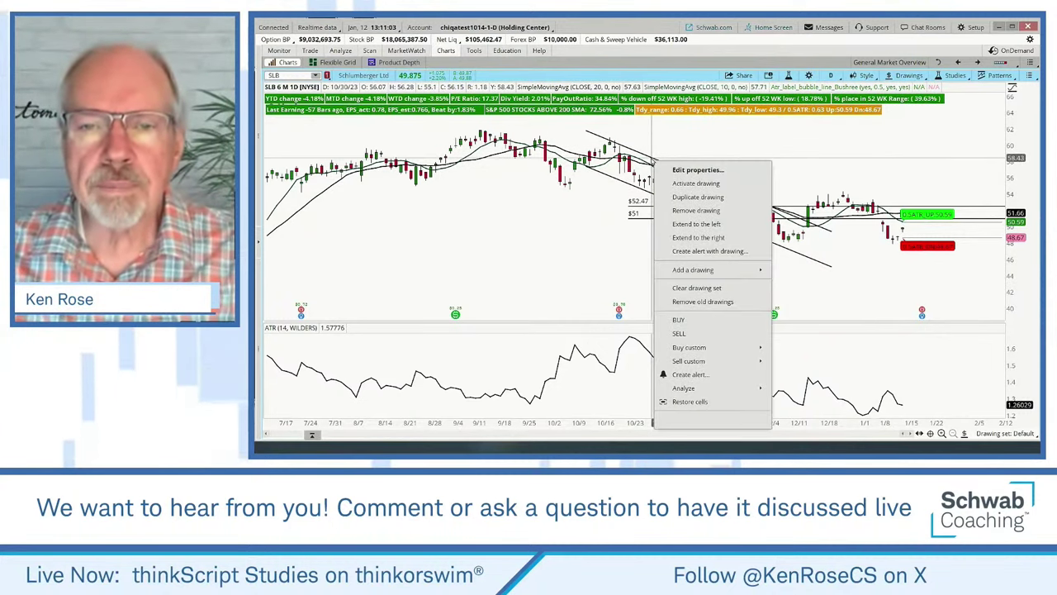
{"action": "left_click", "coordinate": [685, 289]}
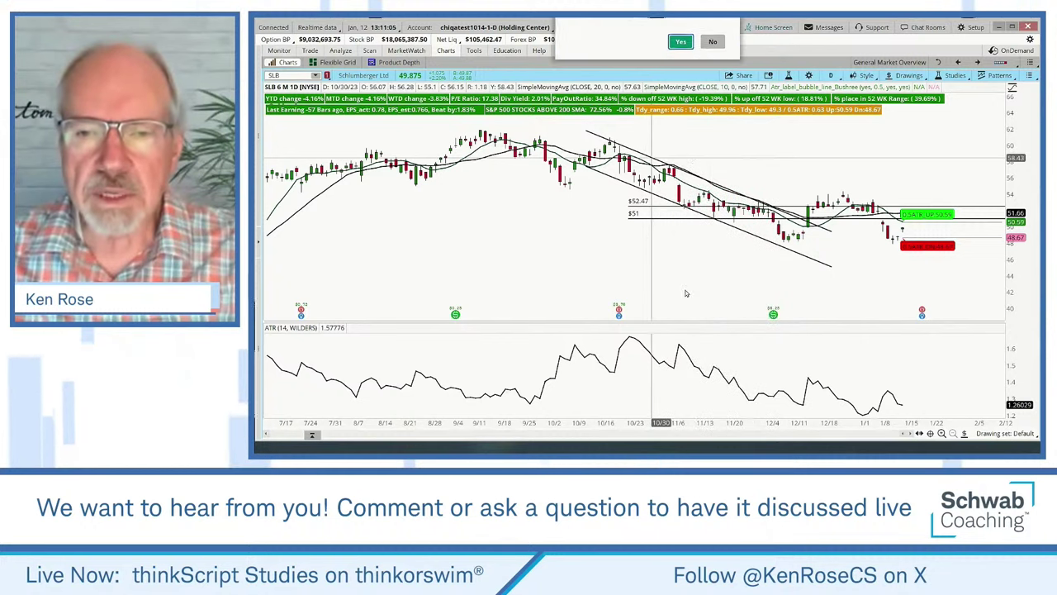
{"action": "left_click", "coordinate": [681, 41]}
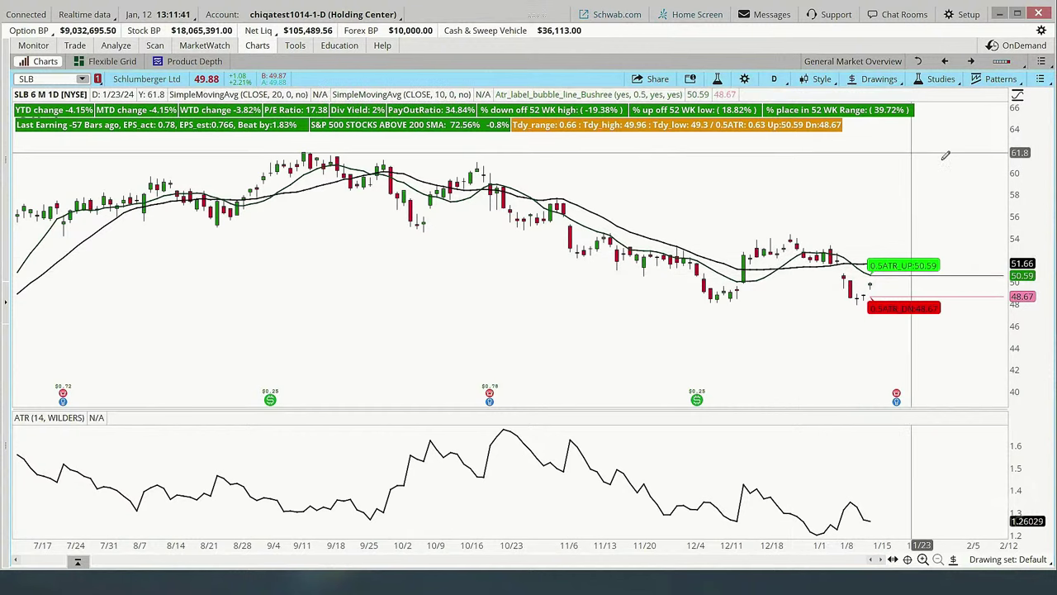
Turn off the study, plot and value bubble display of the 20-period SimpleMovingAvg and apply the change to the chart
{"action": "left_click", "coordinate": [931, 80]}
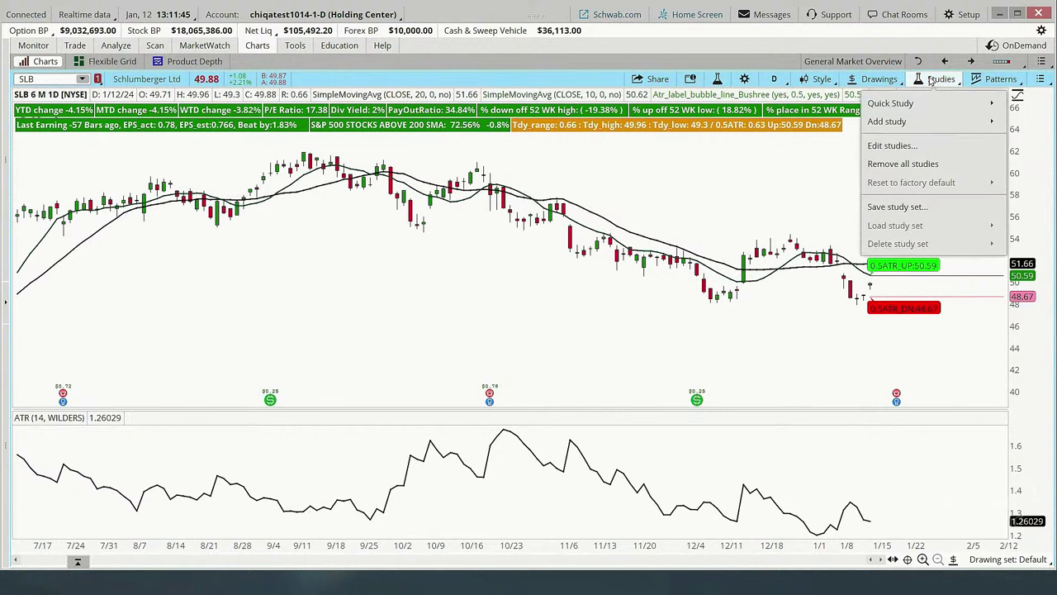
{"action": "left_click", "coordinate": [888, 146]}
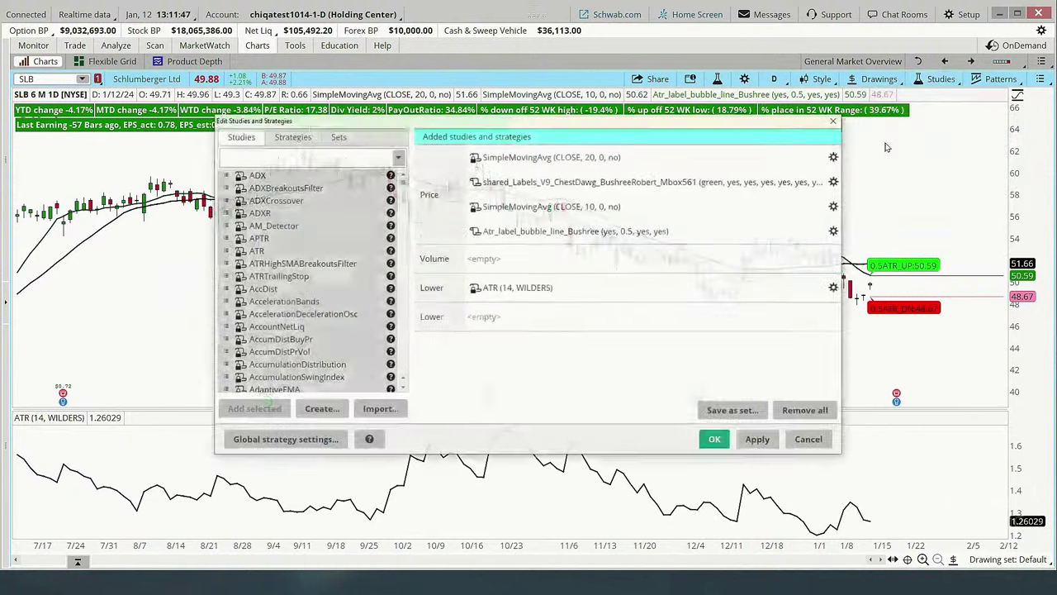
{"action": "left_click", "coordinate": [644, 238]}
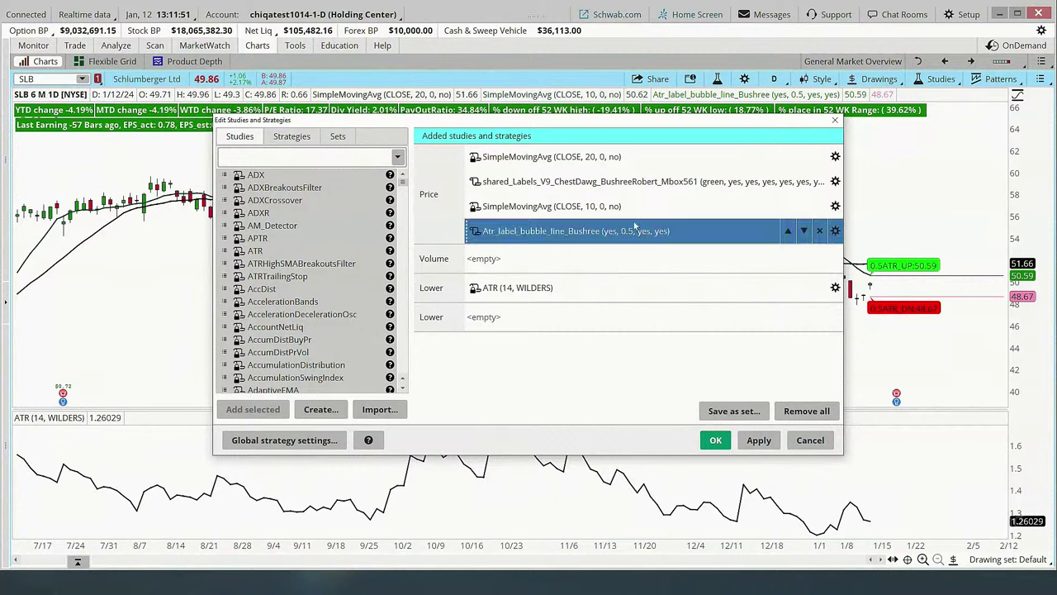
{"action": "left_click", "coordinate": [565, 160]}
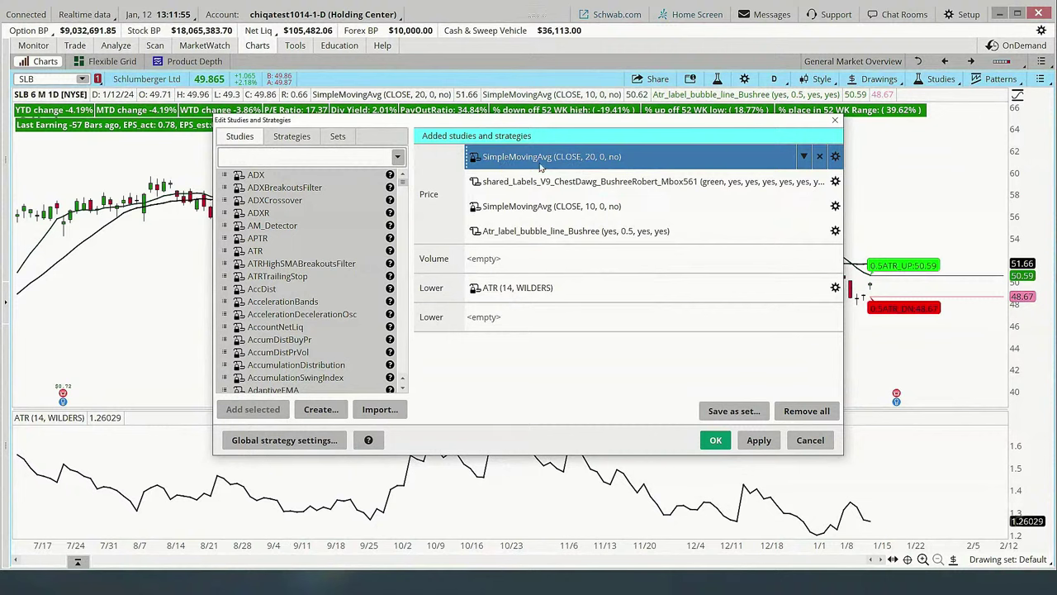
{"action": "left_click", "coordinate": [835, 158]}
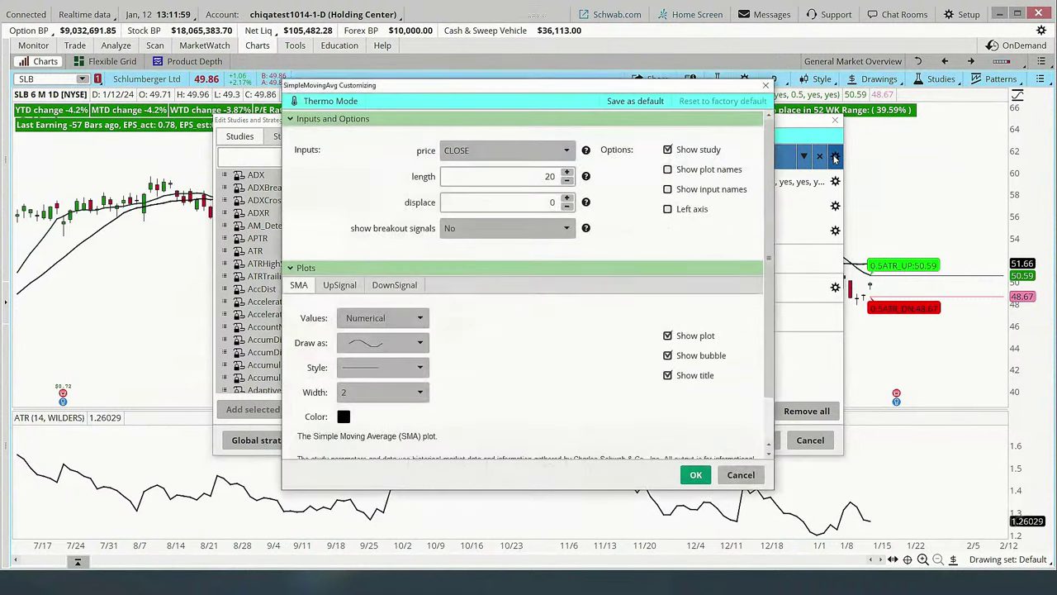
{"action": "left_click", "coordinate": [668, 150]}
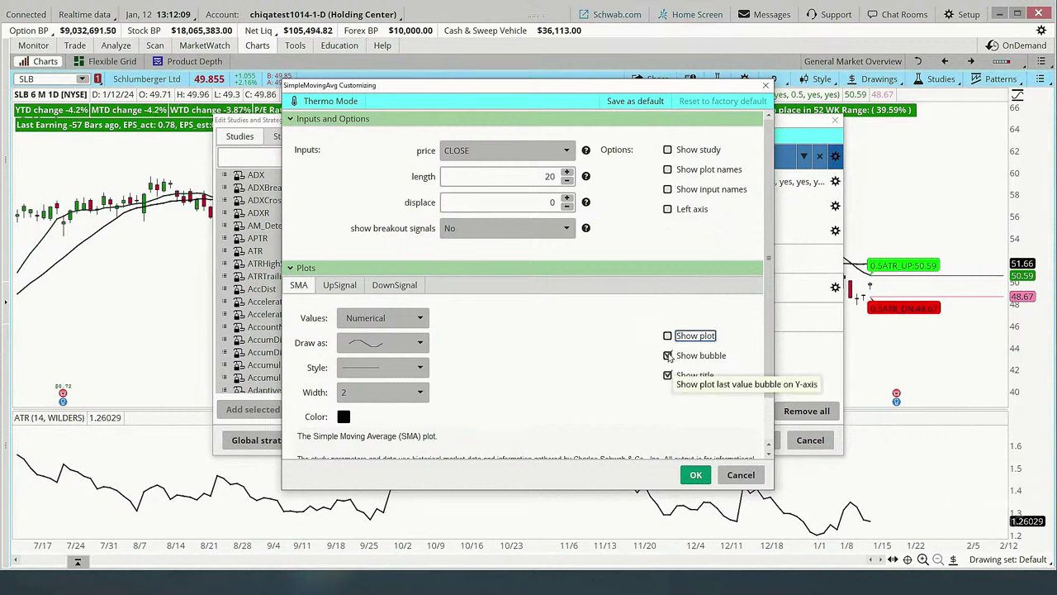
{"action": "left_click", "coordinate": [668, 355]}
{"action": "left_click", "coordinate": [695, 476]}
{"action": "left_click", "coordinate": [755, 439]}
{"action": "left_click", "coordinate": [725, 444]}
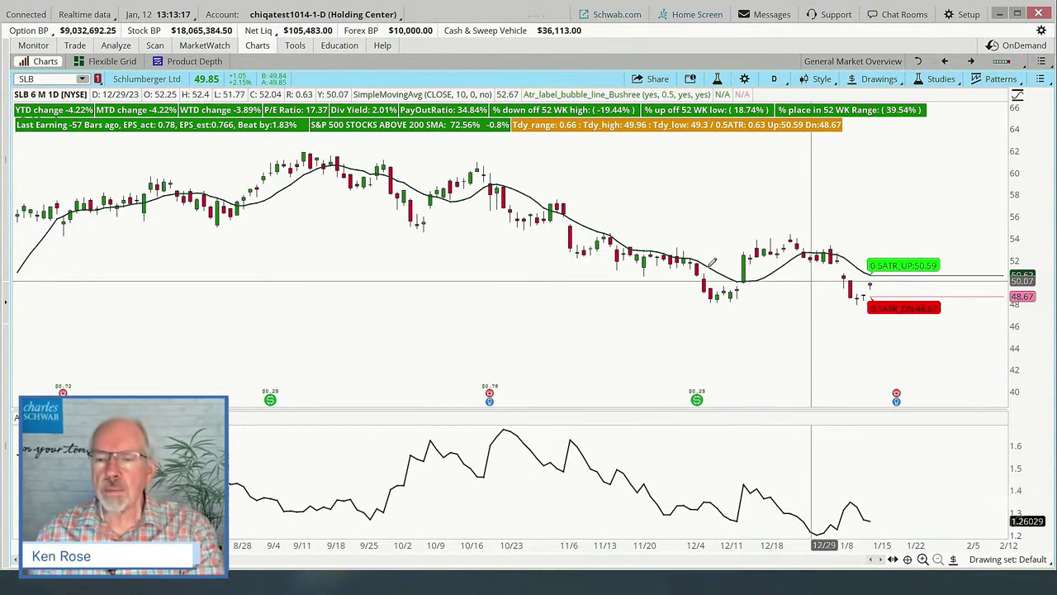
Search the studies library for keltner and add the KeltnerChannels study to the price chart
{"action": "left_click", "coordinate": [926, 81]}
{"action": "left_click", "coordinate": [882, 146]}
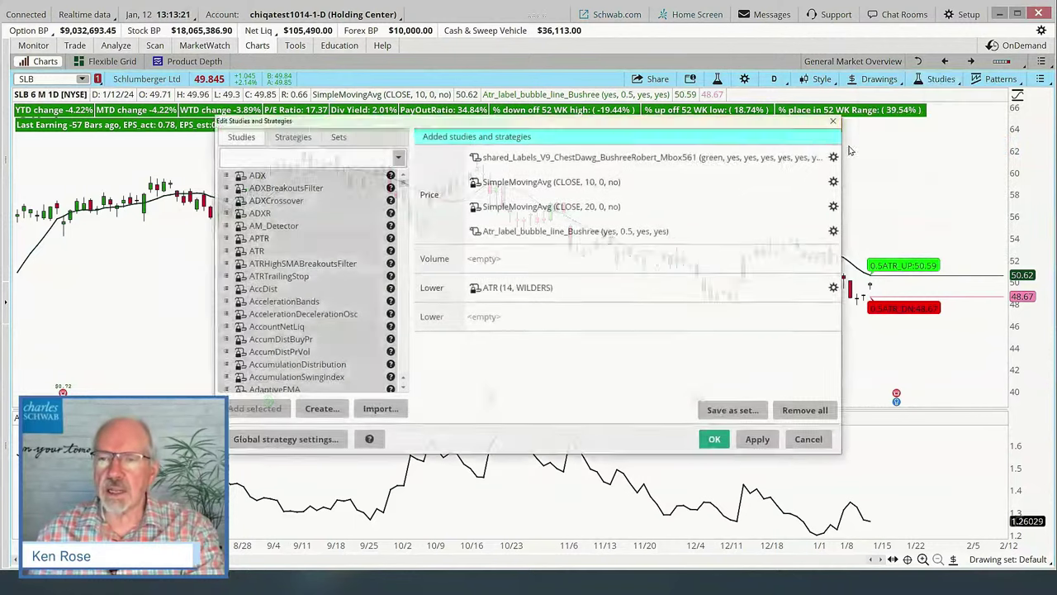
{"action": "left_click_drag", "start_coordinate": [428, 121], "coordinate": [327, 53]}
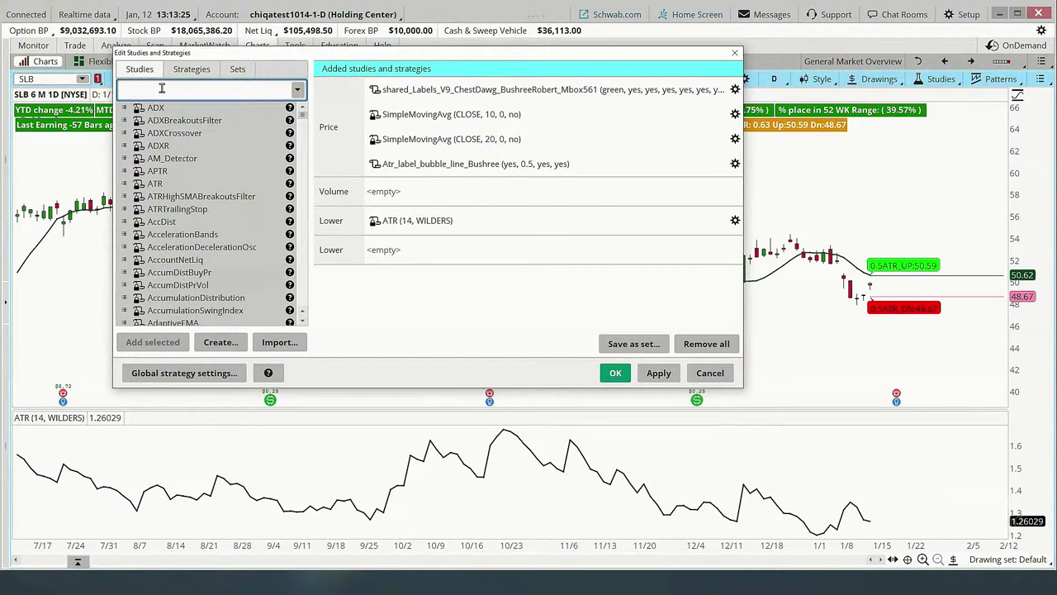
{"action": "type", "text": "keltner"}
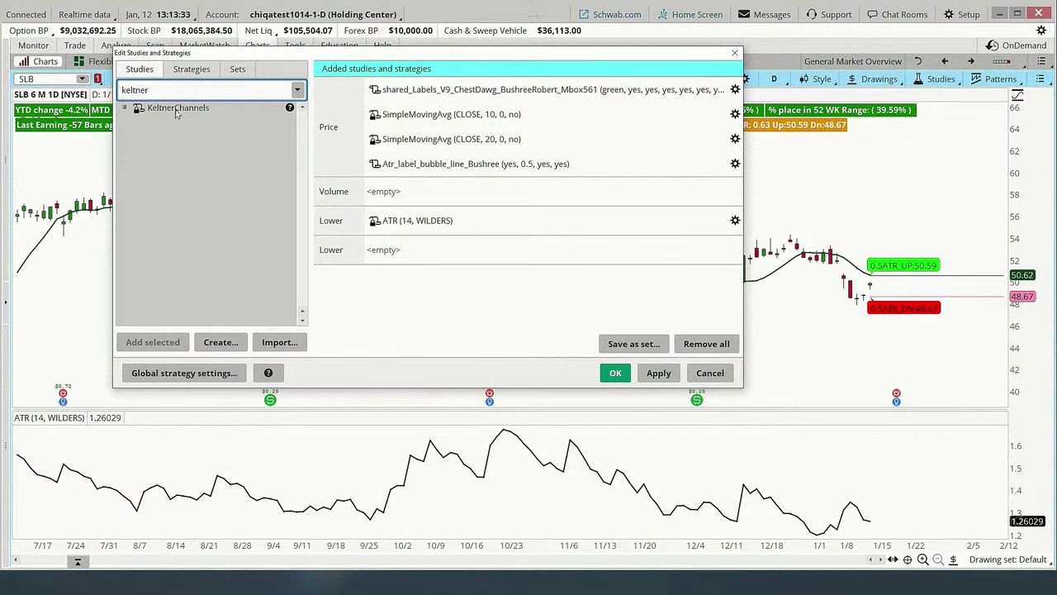
{"action": "left_click", "coordinate": [177, 108]}
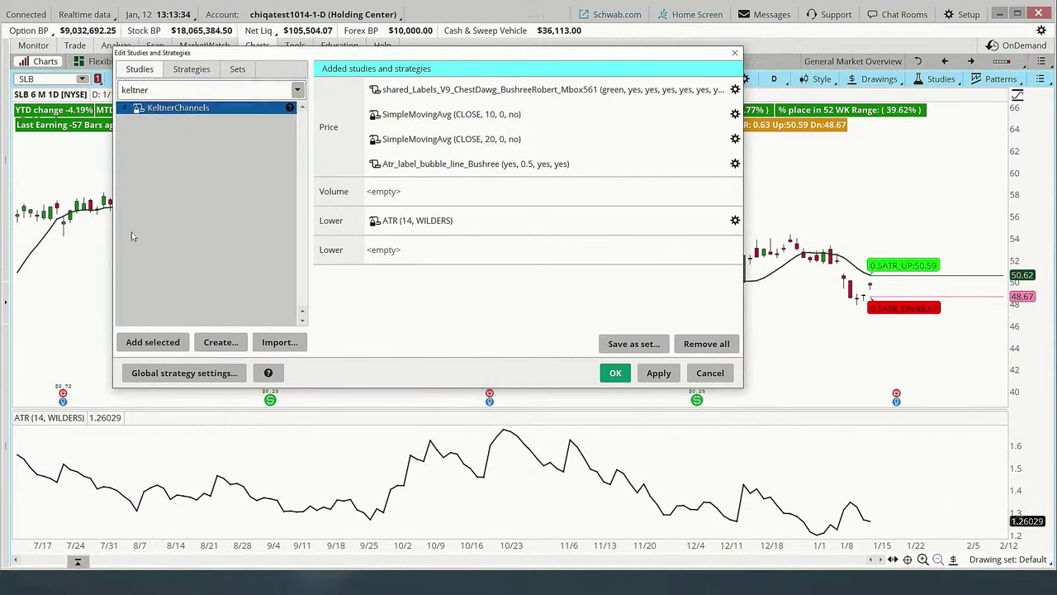
{"action": "left_click", "coordinate": [153, 342]}
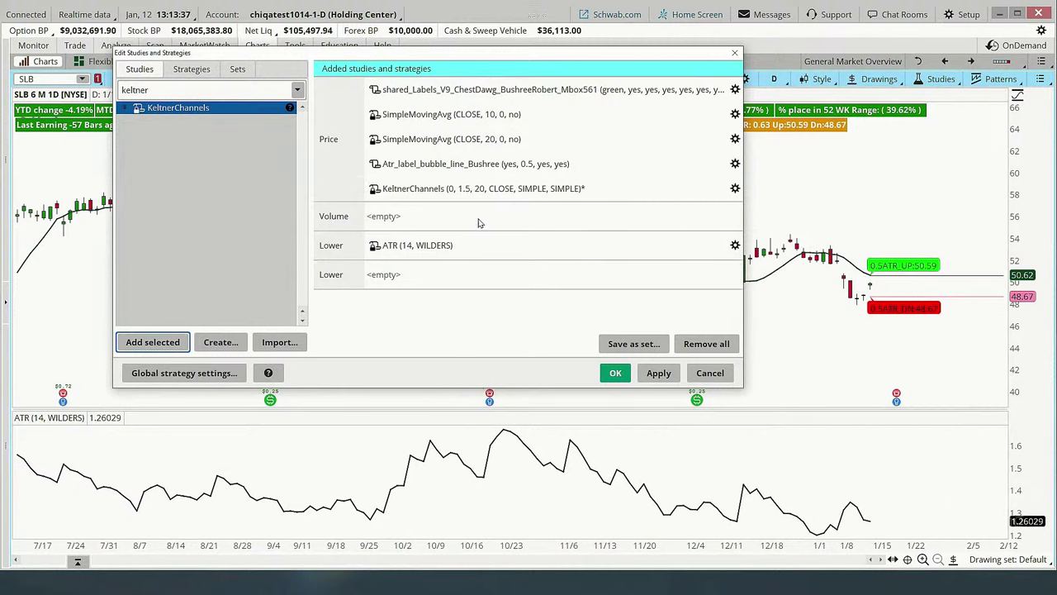
Set the factor of the KeltnerChannels study to 2.0 and confirm its settings
{"action": "left_click", "coordinate": [499, 194]}
{"action": "mouse_move", "coordinate": [578, 189]}
{"action": "left_click", "coordinate": [735, 189]}
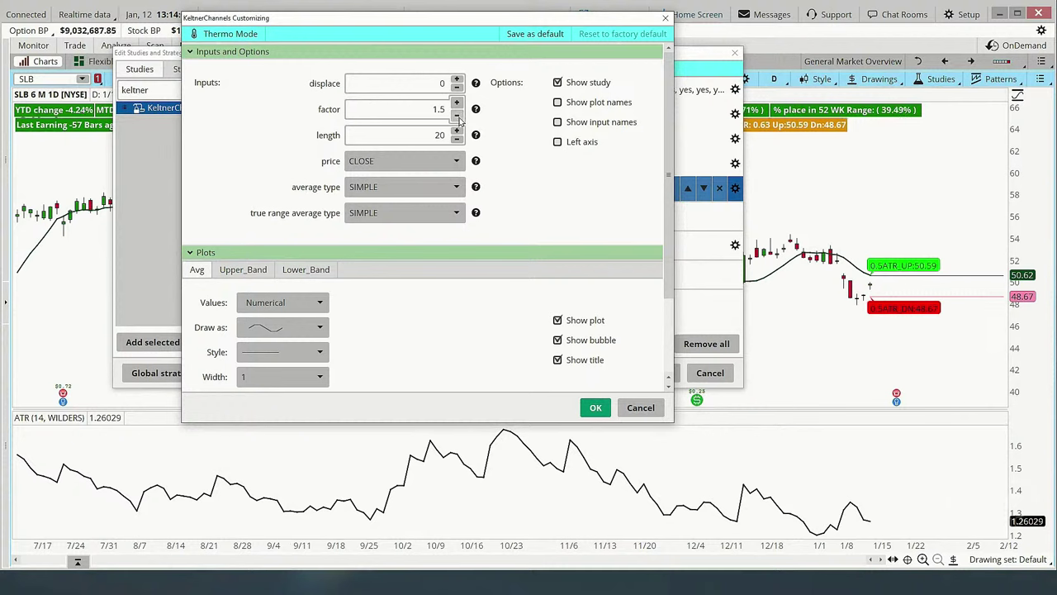
{"action": "left_click", "coordinate": [456, 117]}
{"action": "left_click", "coordinate": [456, 117]}
{"action": "left_click", "coordinate": [457, 118]}
{"action": "left_click", "coordinate": [457, 117]}
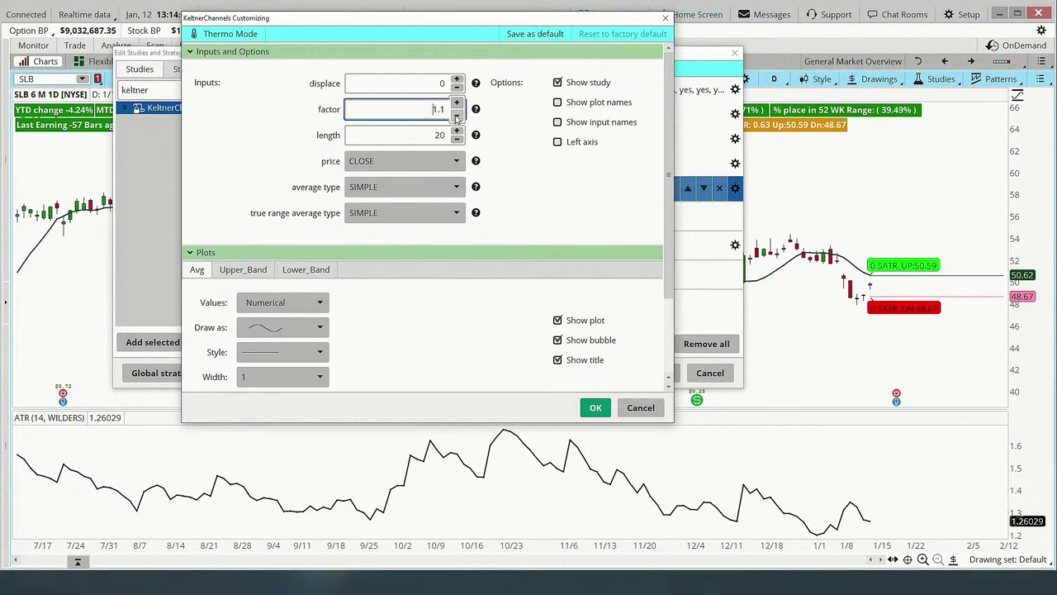
{"action": "left_click", "coordinate": [457, 117]}
{"action": "left_click", "coordinate": [457, 117]}
{"action": "left_click", "coordinate": [457, 103]}
{"action": "left_click", "coordinate": [457, 104]}
{"action": "left_click", "coordinate": [458, 104]}
{"action": "left_click", "coordinate": [457, 103]}
{"action": "left_click", "coordinate": [457, 103]}
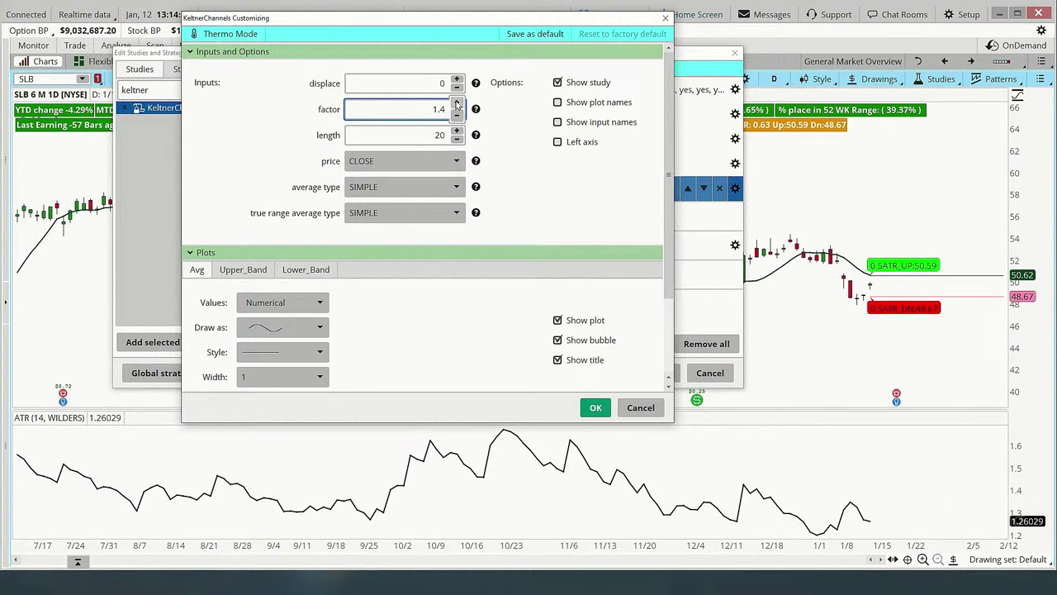
{"action": "left_click", "coordinate": [457, 104]}
{"action": "left_click", "coordinate": [592, 413]}
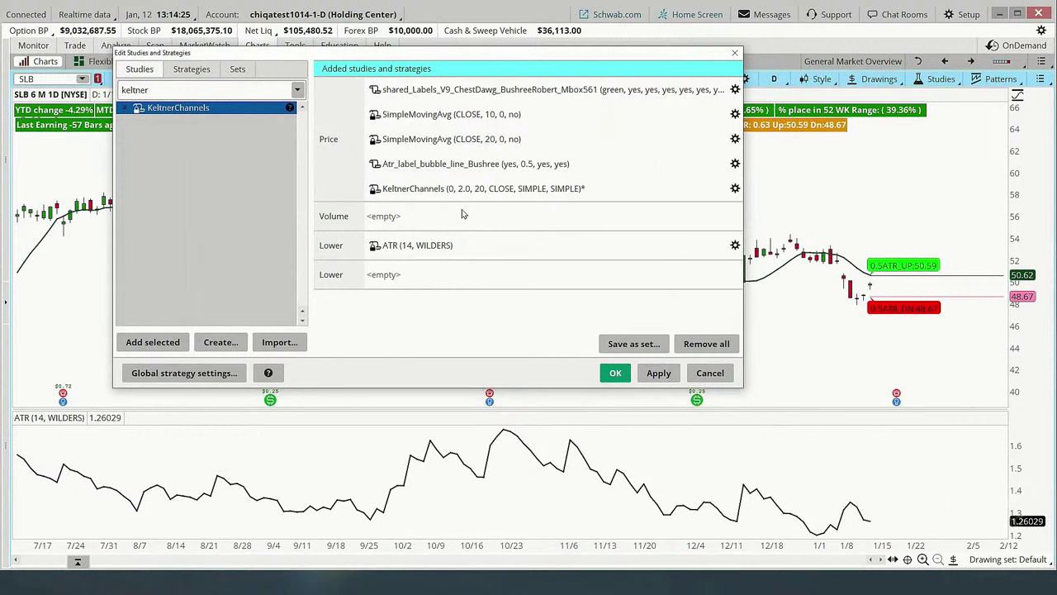
Set the ATR multiple of the custom ATR label, bubble and line study to 2.0, and apply the study changes to the chart
{"action": "left_click", "coordinate": [432, 171]}
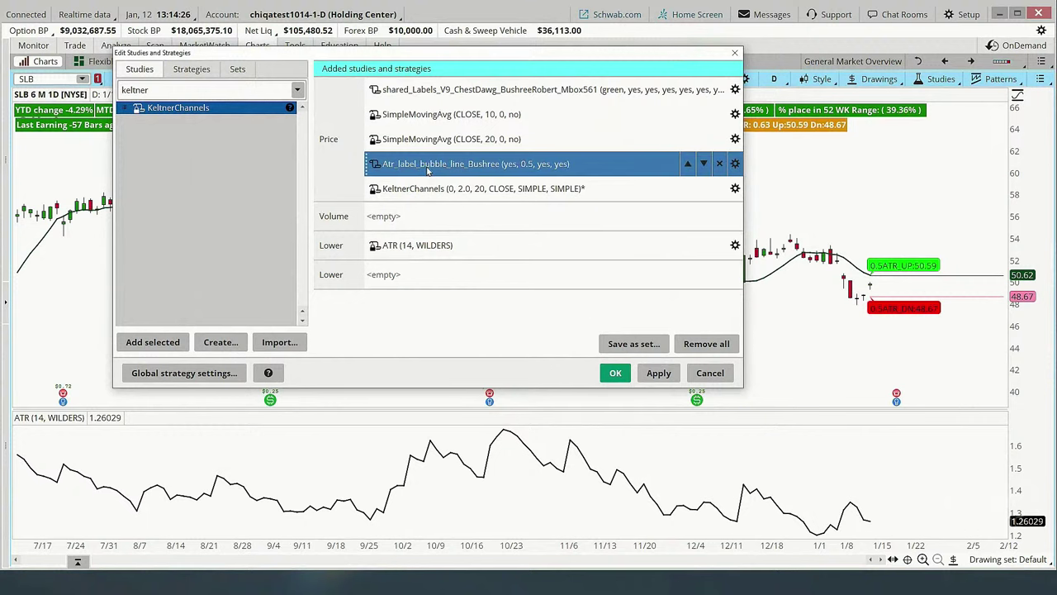
{"action": "left_click", "coordinate": [735, 163]}
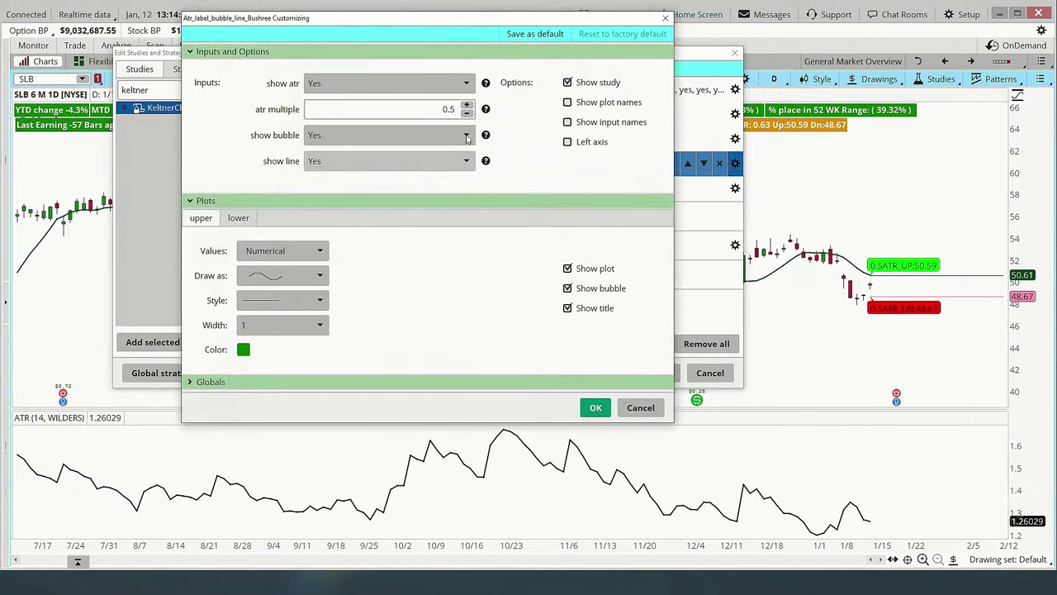
{"action": "left_click", "coordinate": [467, 106]}
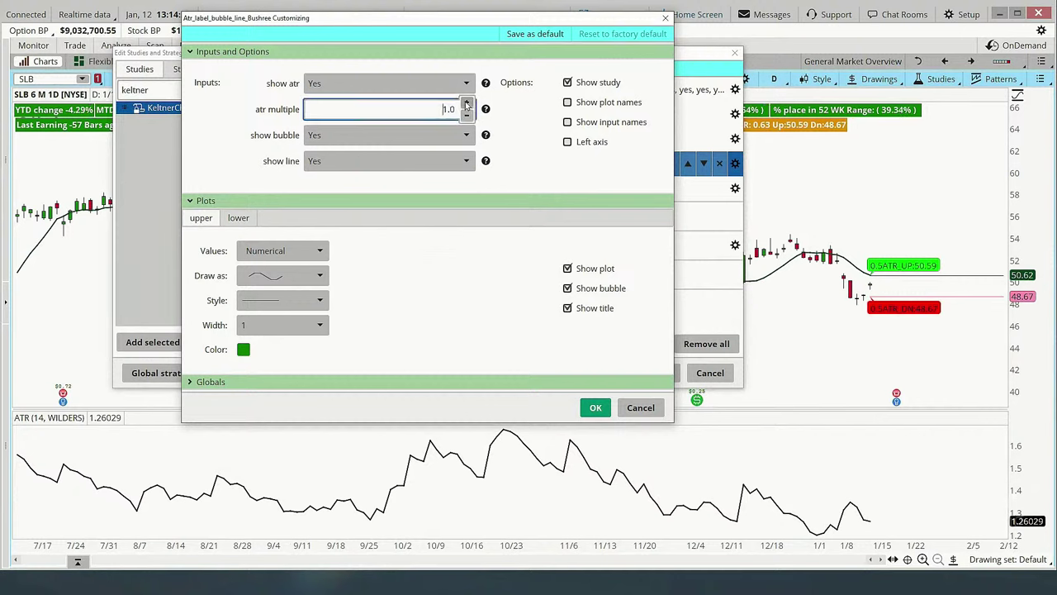
{"action": "left_click", "coordinate": [467, 106]}
{"action": "left_click", "coordinate": [467, 117]}
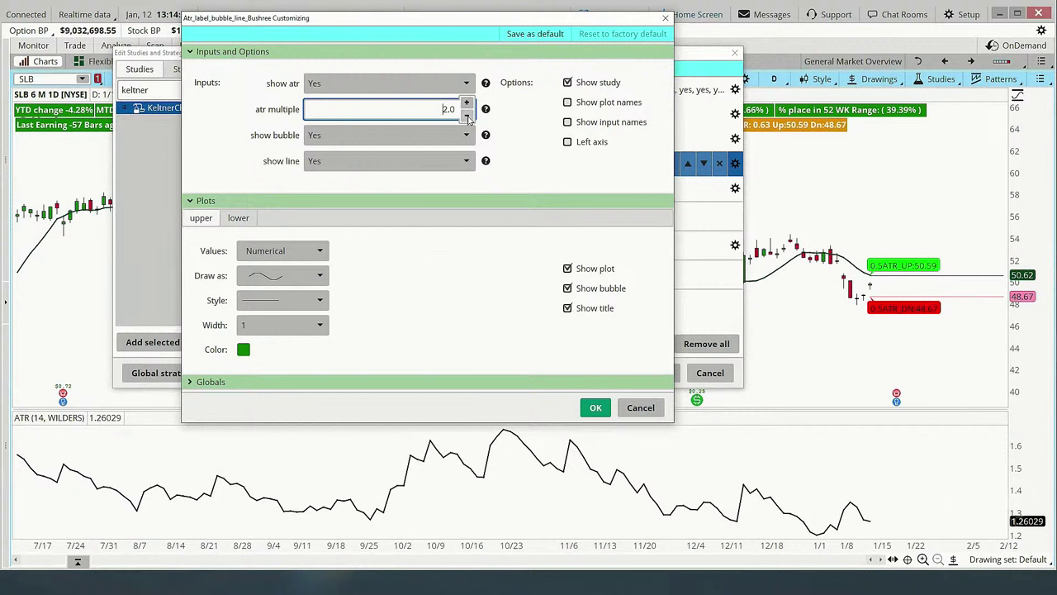
{"action": "left_click", "coordinate": [596, 408]}
{"action": "left_click", "coordinate": [653, 376]}
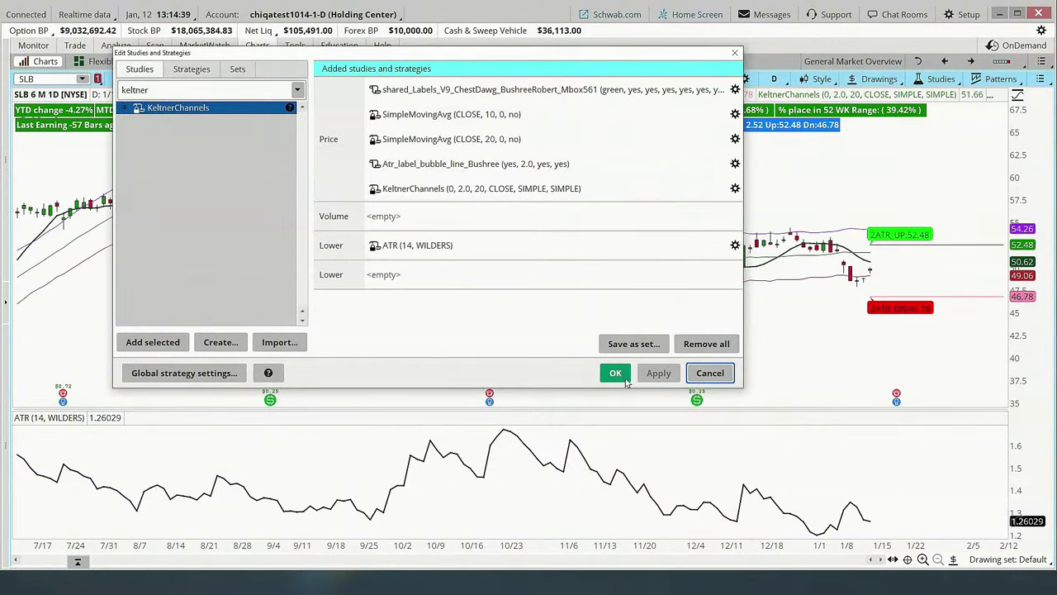
{"action": "left_click", "coordinate": [615, 372]}
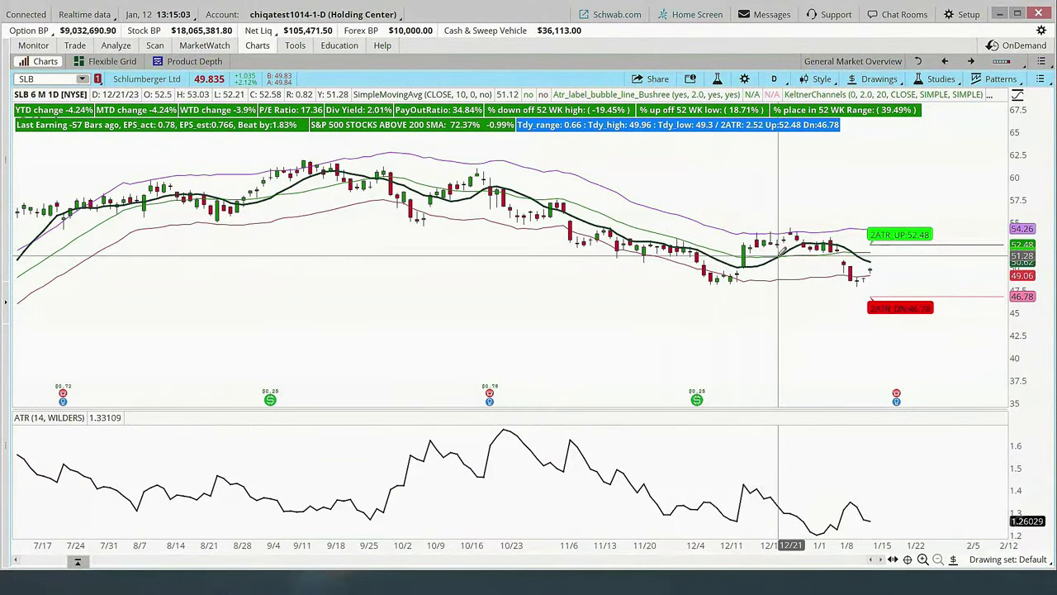
Reopen the KeltnerChannels settings and examine the plot options of its upper band, lower band and average
{"action": "left_click", "coordinate": [937, 79]}
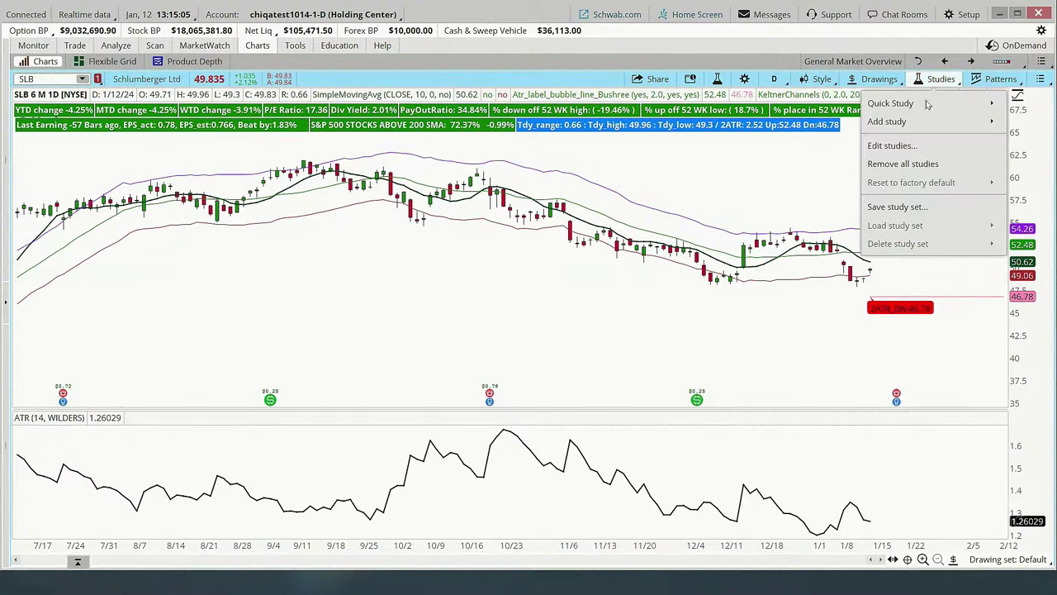
{"action": "left_click", "coordinate": [889, 145]}
{"action": "left_click", "coordinate": [501, 284]}
{"action": "left_click", "coordinate": [579, 257]}
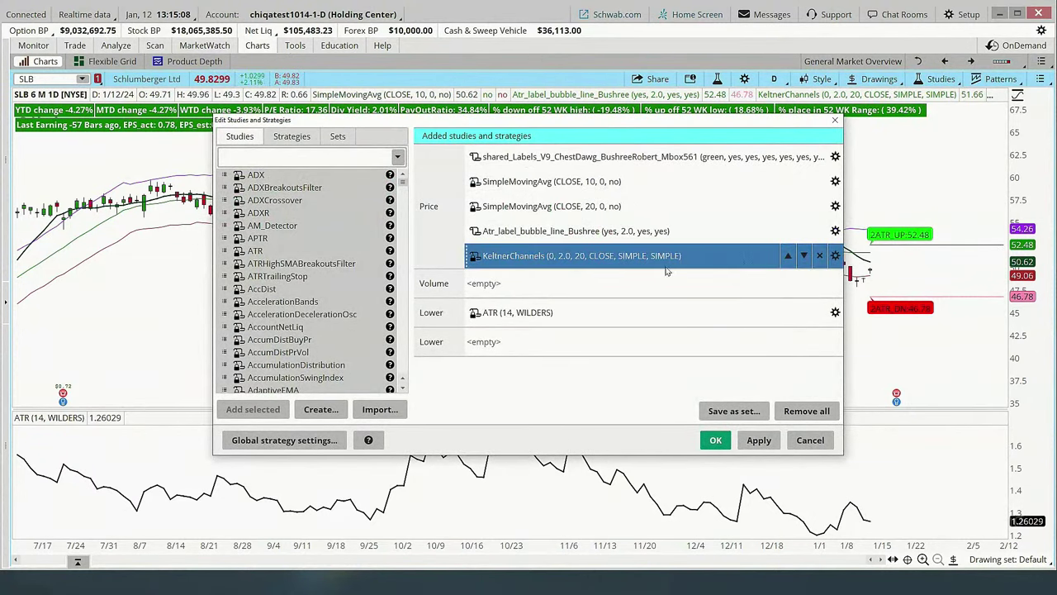
{"action": "left_click", "coordinate": [835, 256]}
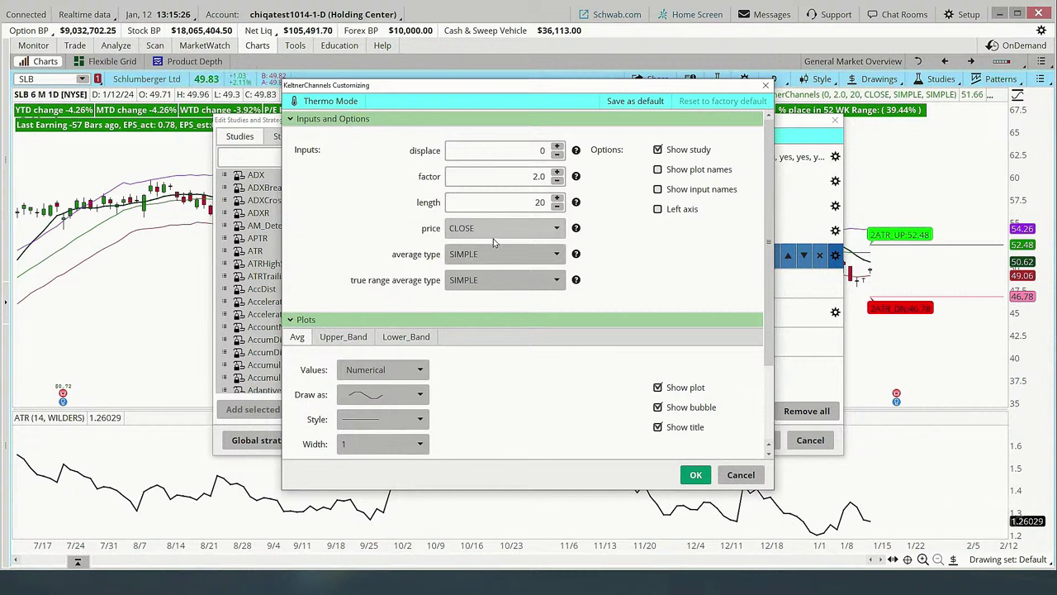
{"action": "left_click", "coordinate": [343, 337]}
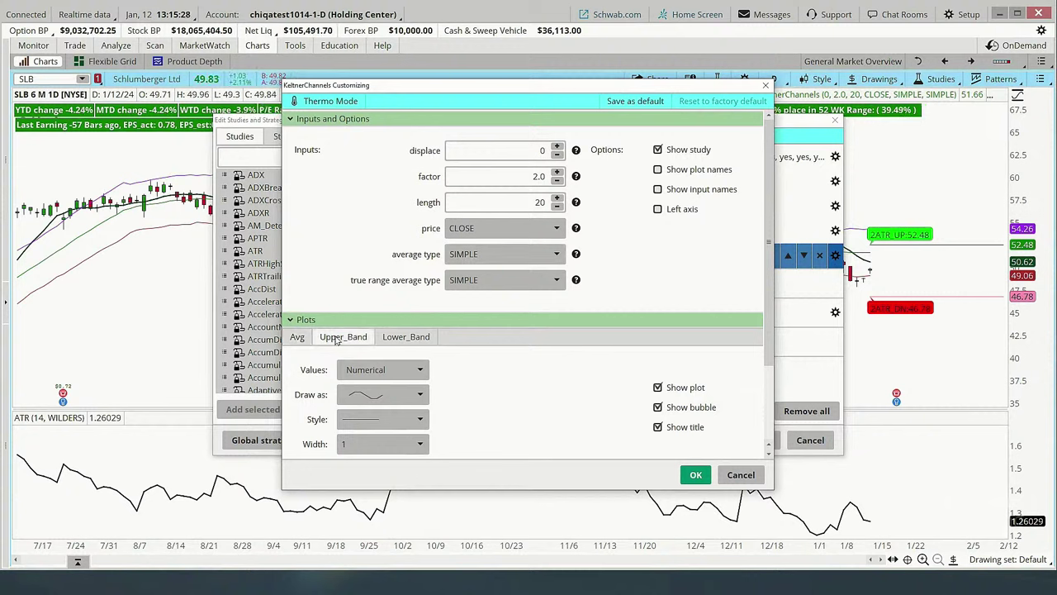
{"action": "scroll", "coordinate": [768, 367], "scroll_direction": "down", "scroll_amount": 3}
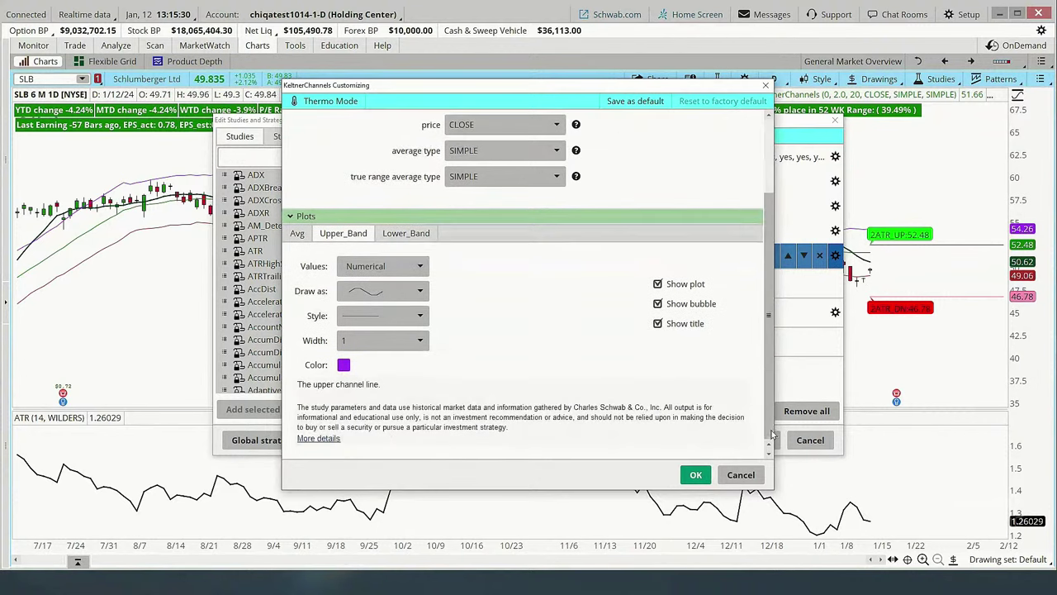
{"action": "left_click", "coordinate": [410, 235]}
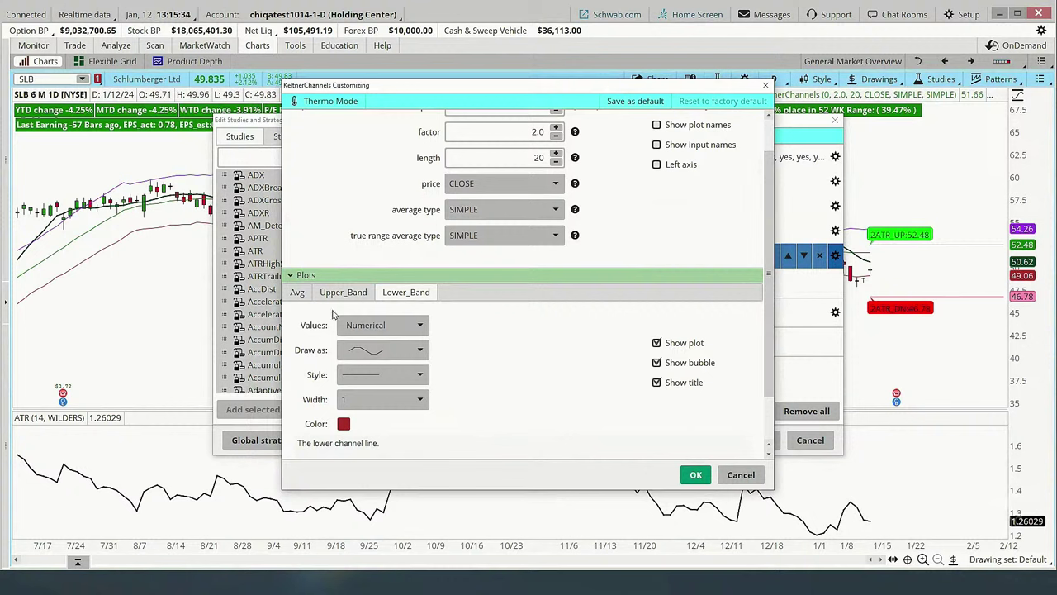
{"action": "left_click", "coordinate": [298, 292]}
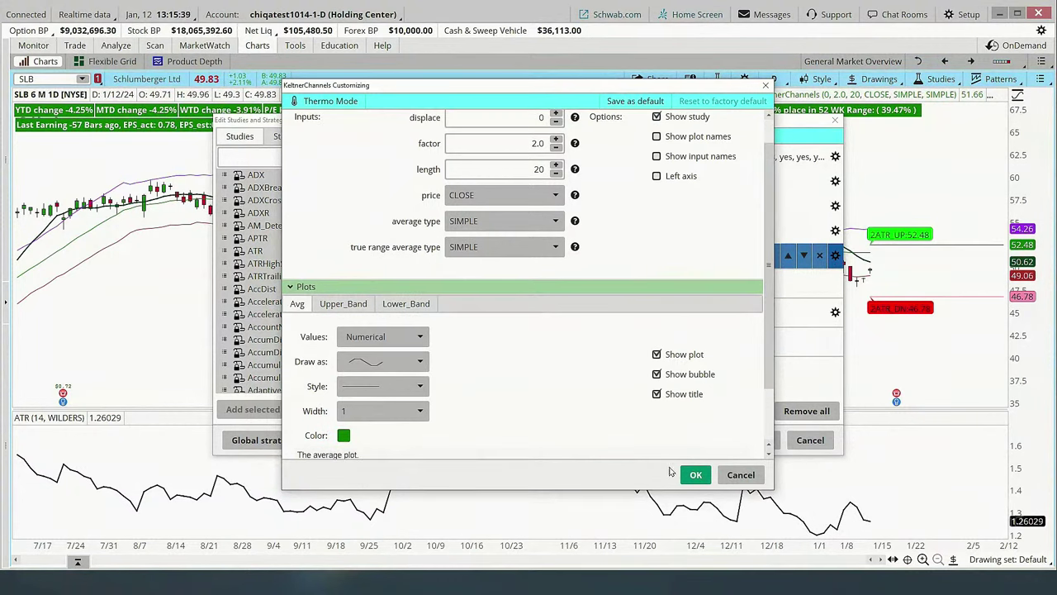
{"action": "left_click", "coordinate": [694, 474]}
Compare the parameters of the moving averages, the custom ATR study and KeltnerChannels in the list of added studies
{"action": "left_click", "coordinate": [532, 239]}
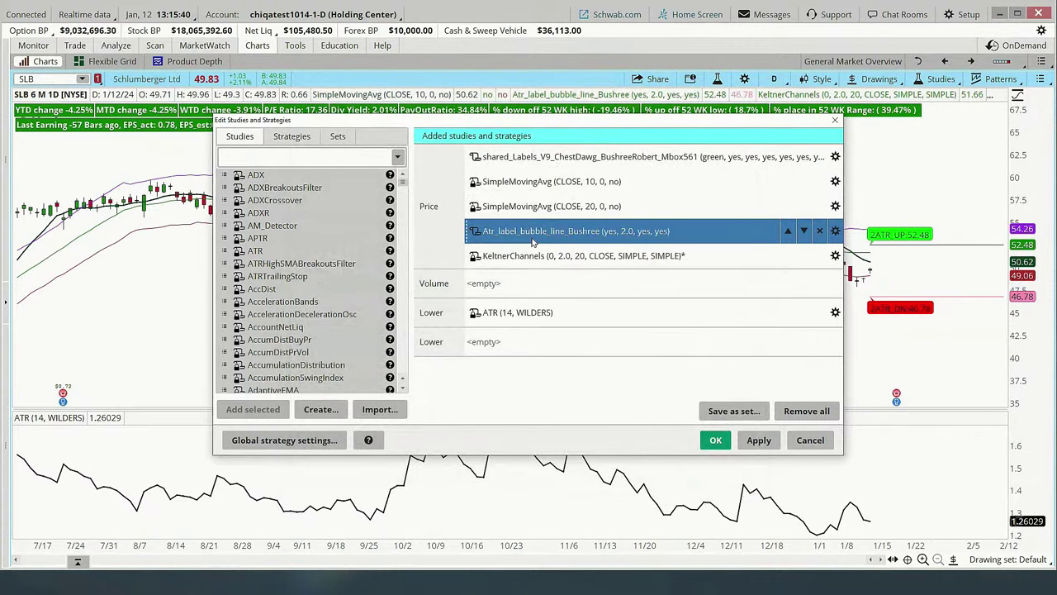
{"action": "left_click", "coordinate": [535, 212]}
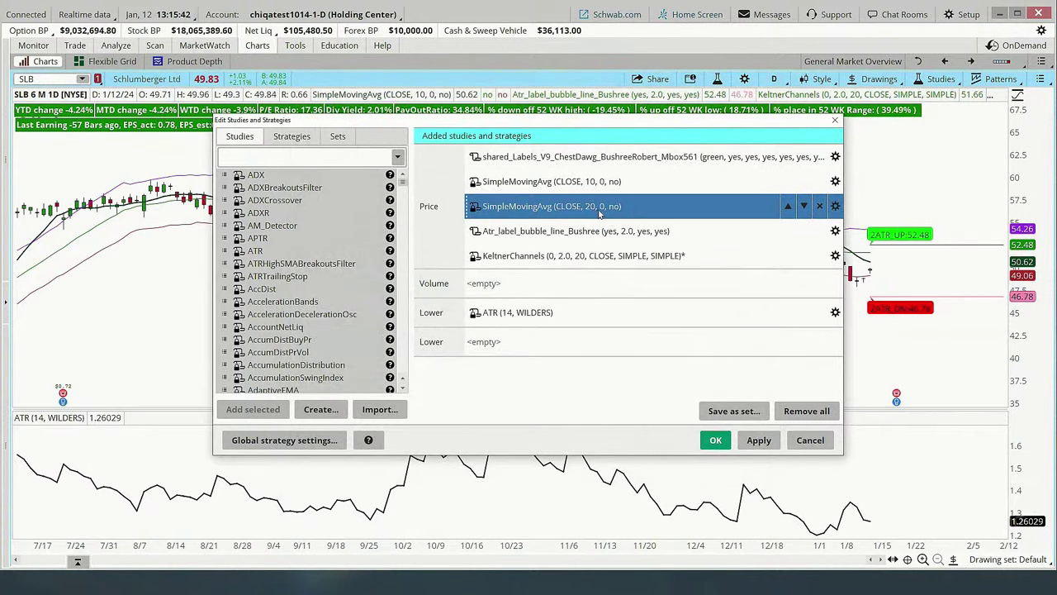
{"action": "left_click", "coordinate": [613, 232]}
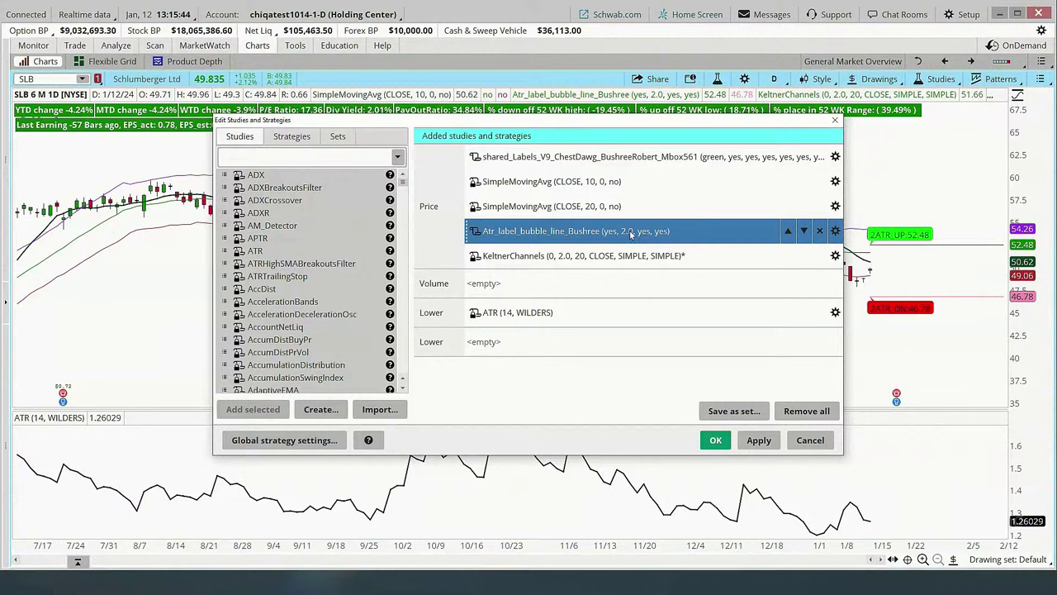
{"action": "left_click", "coordinate": [657, 316]}
{"action": "left_click", "coordinate": [643, 332]}
{"action": "left_click", "coordinate": [589, 256]}
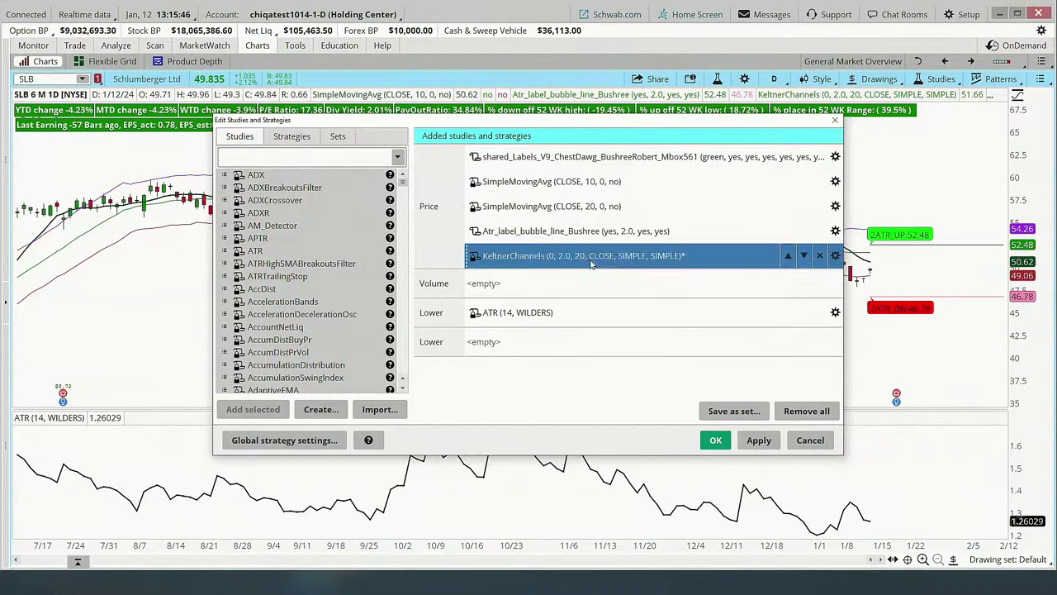
{"action": "left_click", "coordinate": [588, 206]}
{"action": "left_click", "coordinate": [591, 184]}
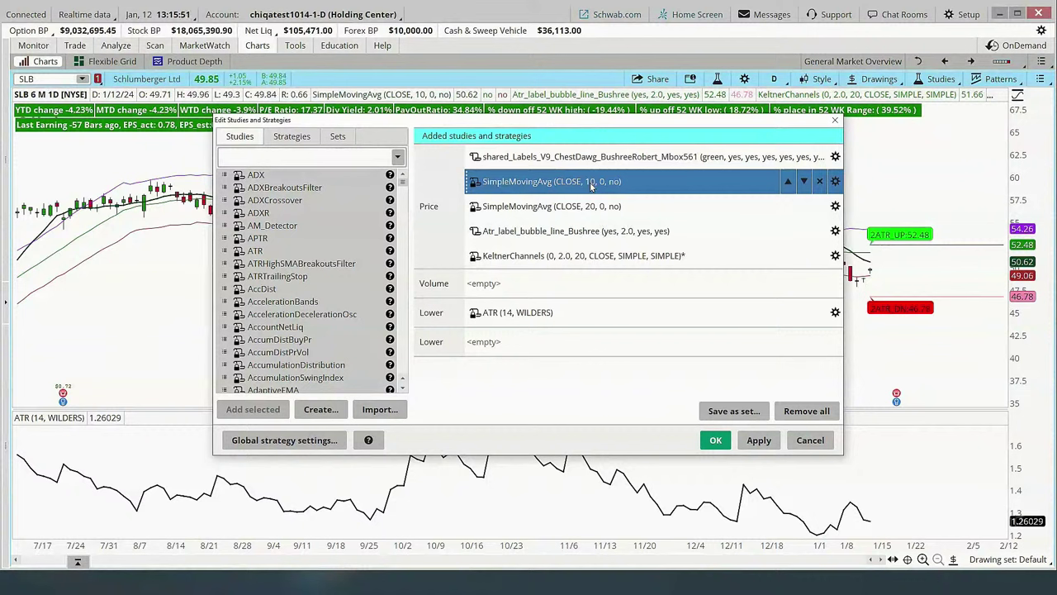
{"action": "left_click", "coordinate": [590, 206]}
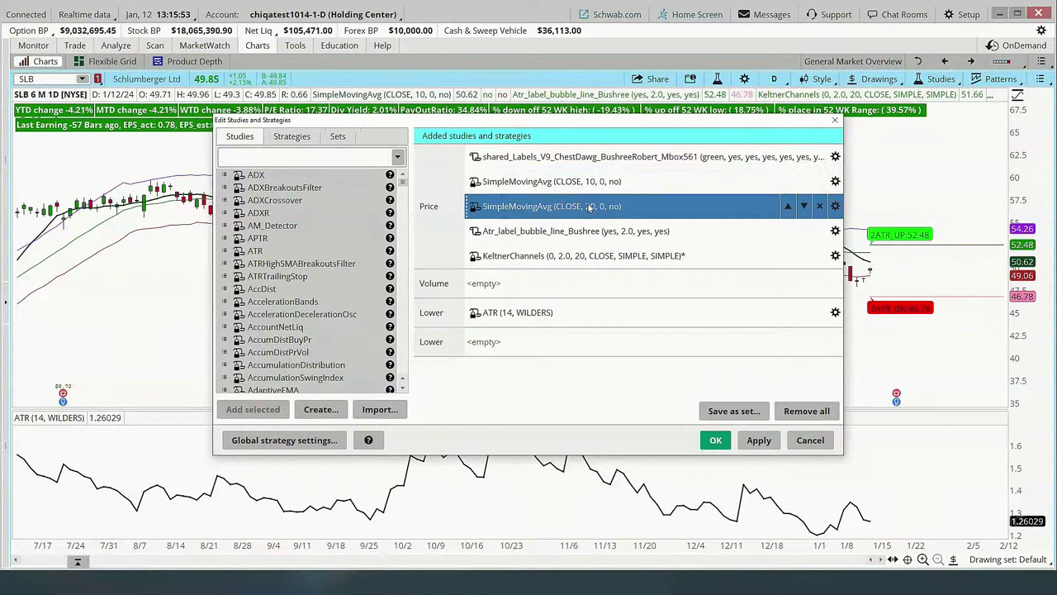
Turn off the study, plot and bubble display of the 10-period SimpleMovingAvg
{"action": "left_click", "coordinate": [603, 186]}
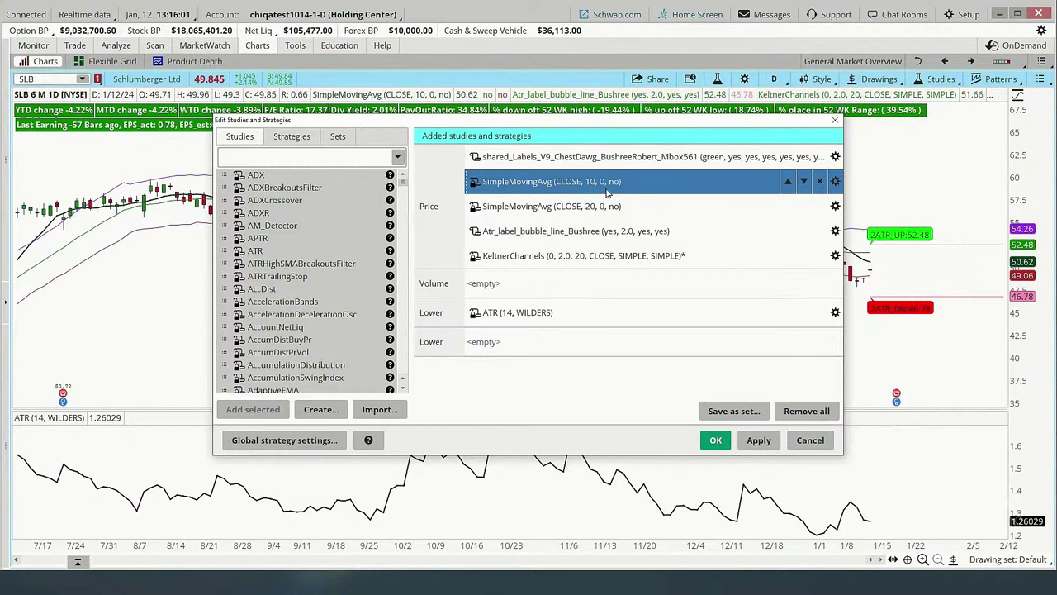
{"action": "left_click", "coordinate": [835, 181]}
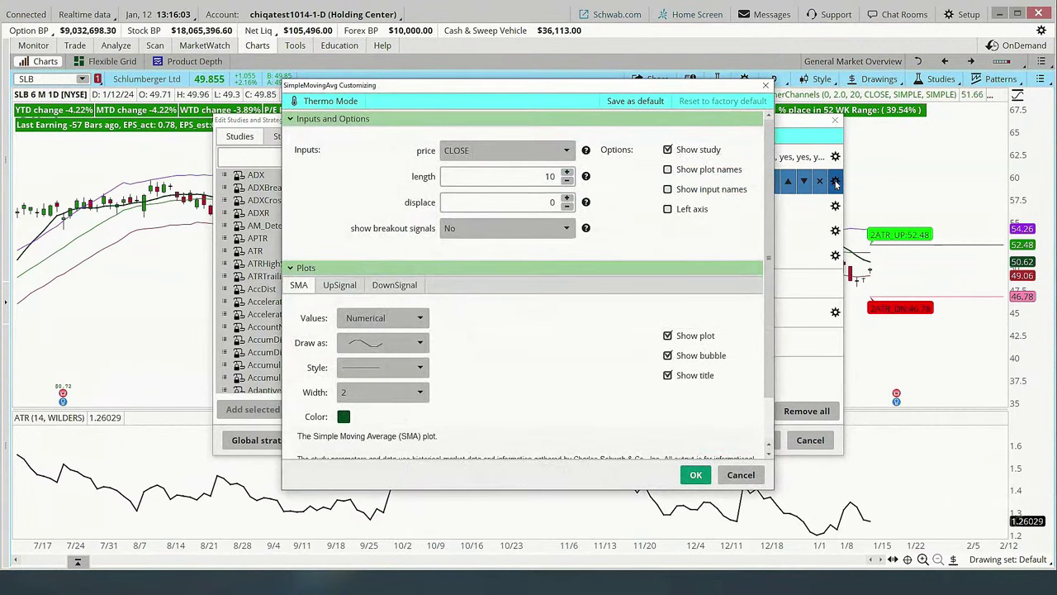
{"action": "left_click", "coordinate": [667, 150]}
{"action": "left_click", "coordinate": [667, 335]}
{"action": "left_click", "coordinate": [667, 355]}
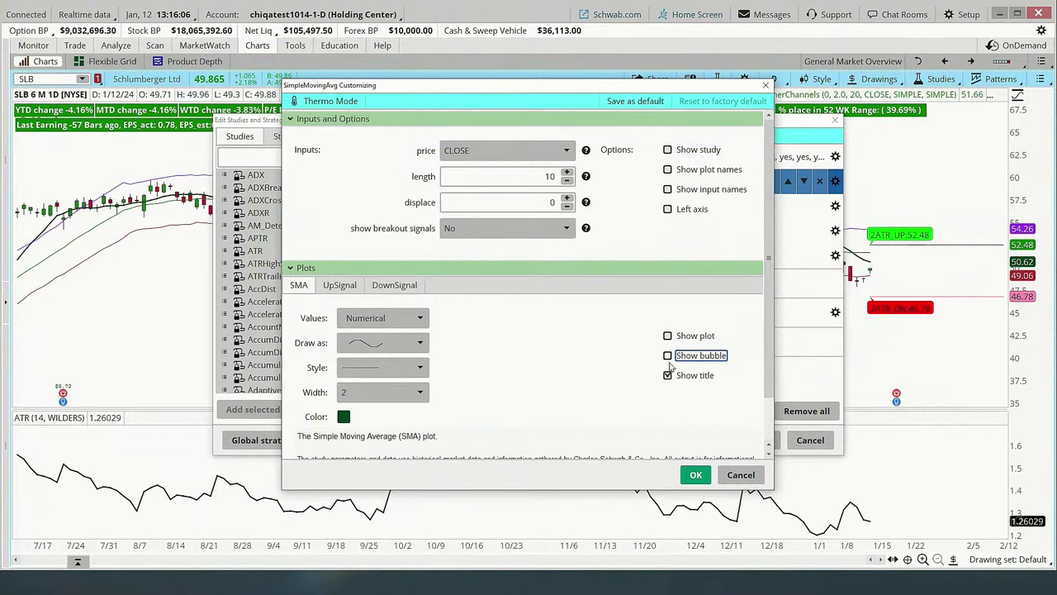
{"action": "left_click", "coordinate": [695, 475]}
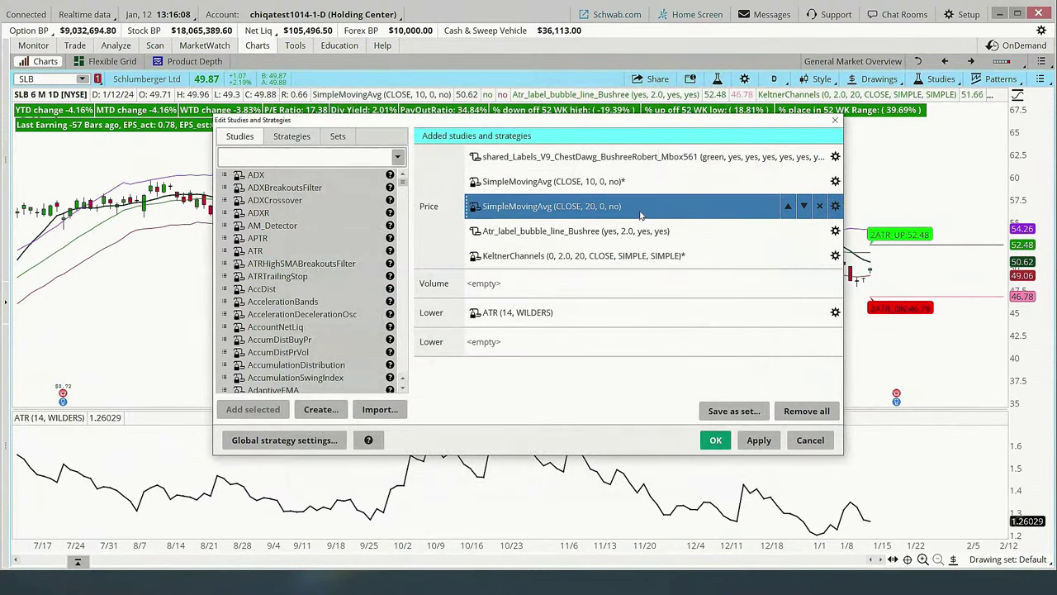
Turn on the study, plot and bubble display of the 20-period SimpleMovingAvg
{"action": "left_click", "coordinate": [835, 206]}
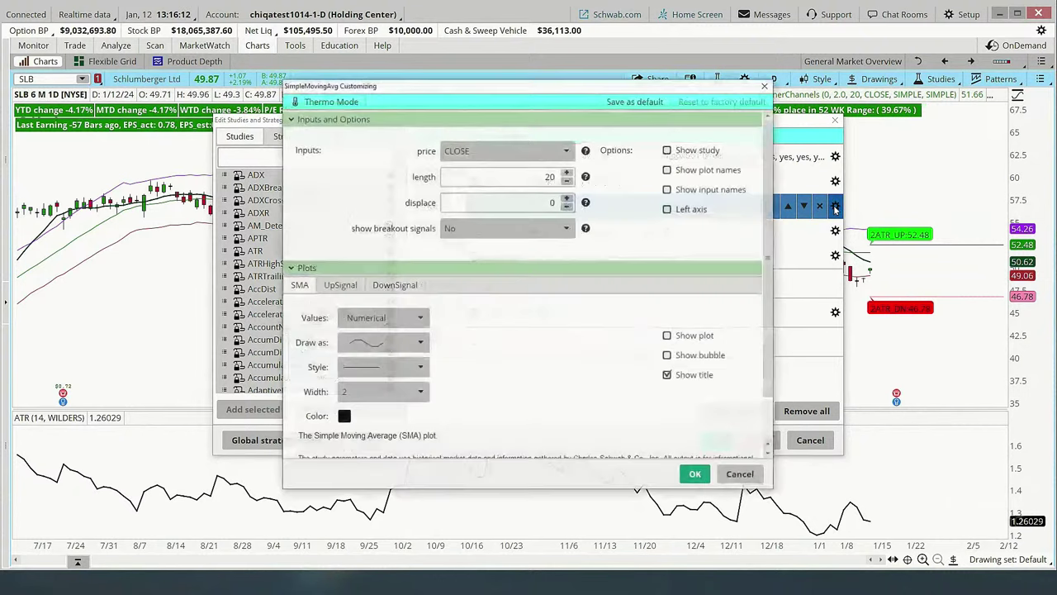
{"action": "left_click", "coordinate": [668, 151]}
{"action": "left_click", "coordinate": [668, 336]}
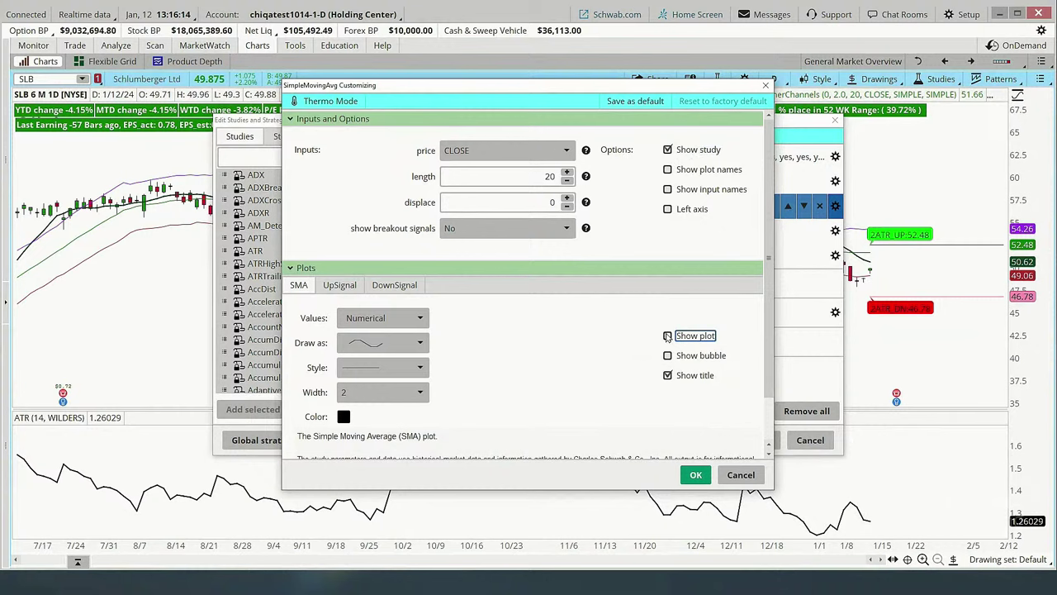
{"action": "left_click", "coordinate": [668, 355]}
{"action": "left_click", "coordinate": [696, 475]}
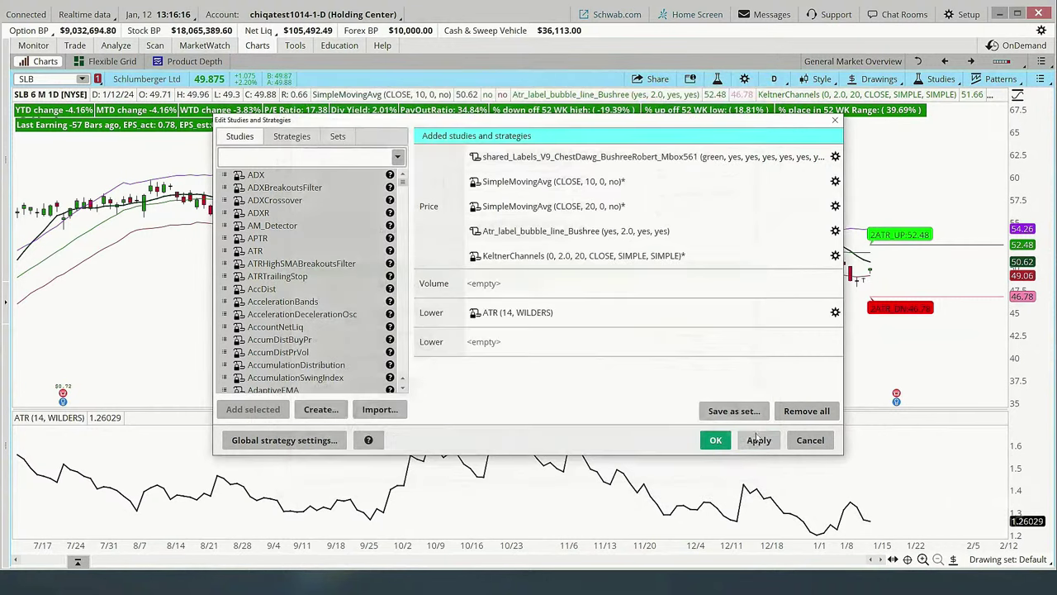
Confirm the moving average changes, review the list of added studies on the SLB chart, and apply it
{"action": "left_click", "coordinate": [715, 440]}
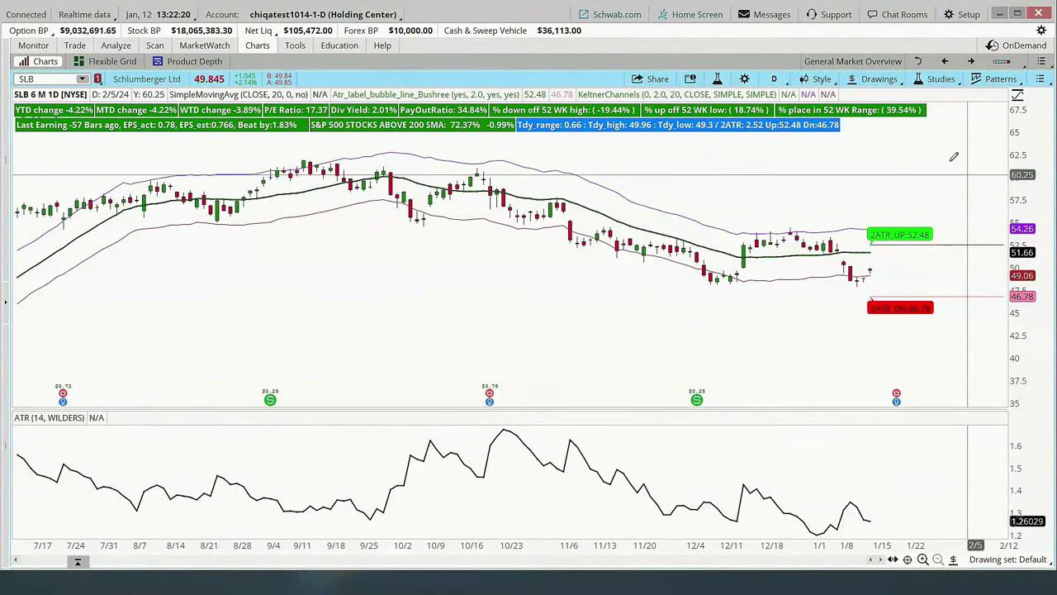
{"action": "left_click", "coordinate": [941, 78]}
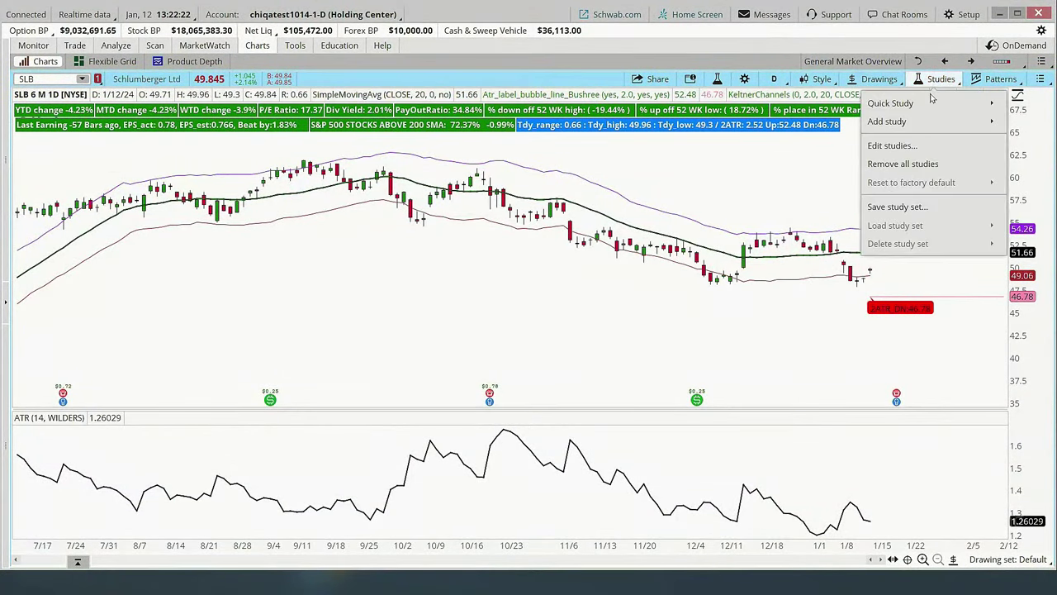
{"action": "left_click", "coordinate": [892, 146]}
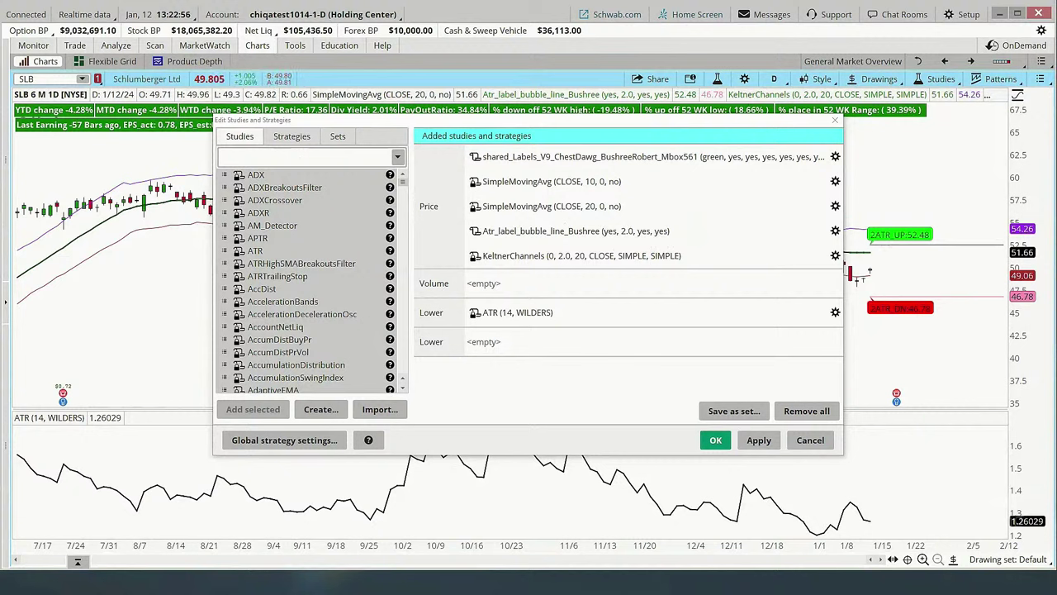
{"action": "mouse_move", "coordinate": [741, 320]}
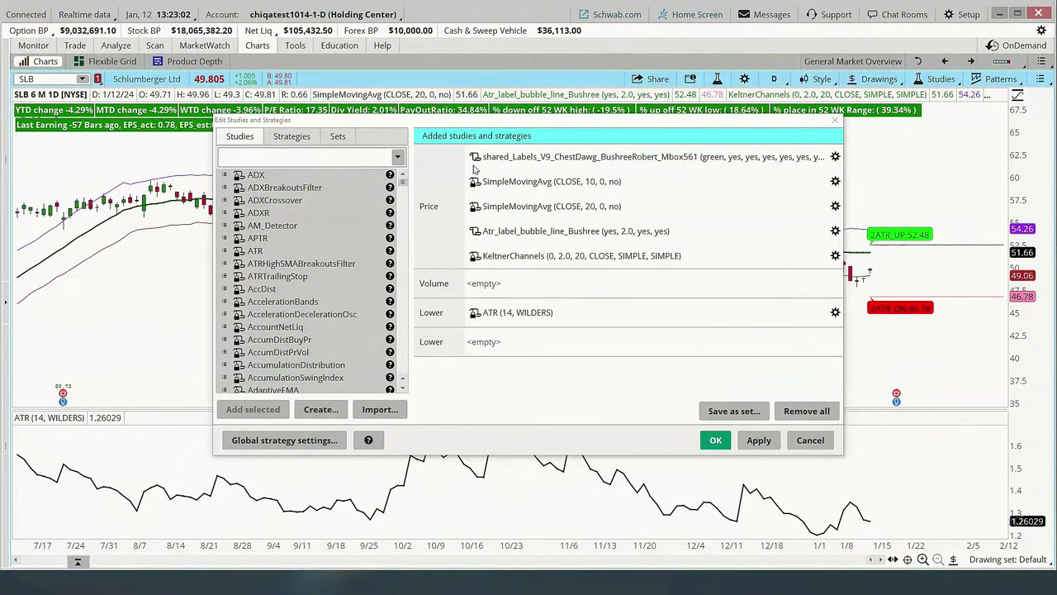
{"action": "left_click", "coordinate": [759, 440]}
{"action": "left_click", "coordinate": [716, 440]}
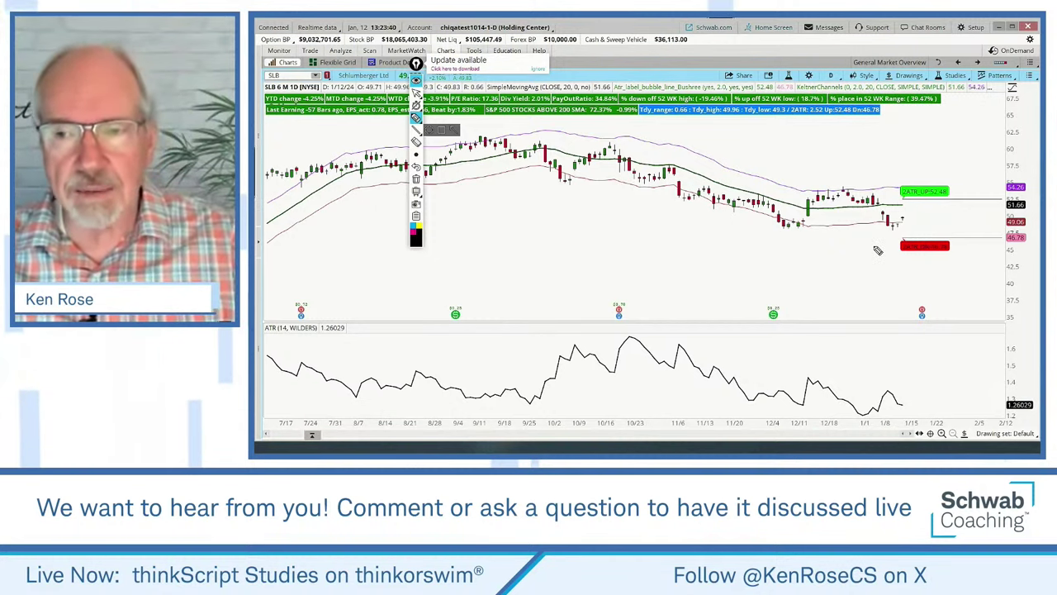
Trace the moving average with arrows above and below it, and sketch a bell curve with small dashes below the price
{"action": "left_click_drag", "start_coordinate": [723, 185], "coordinate": [772, 197]}
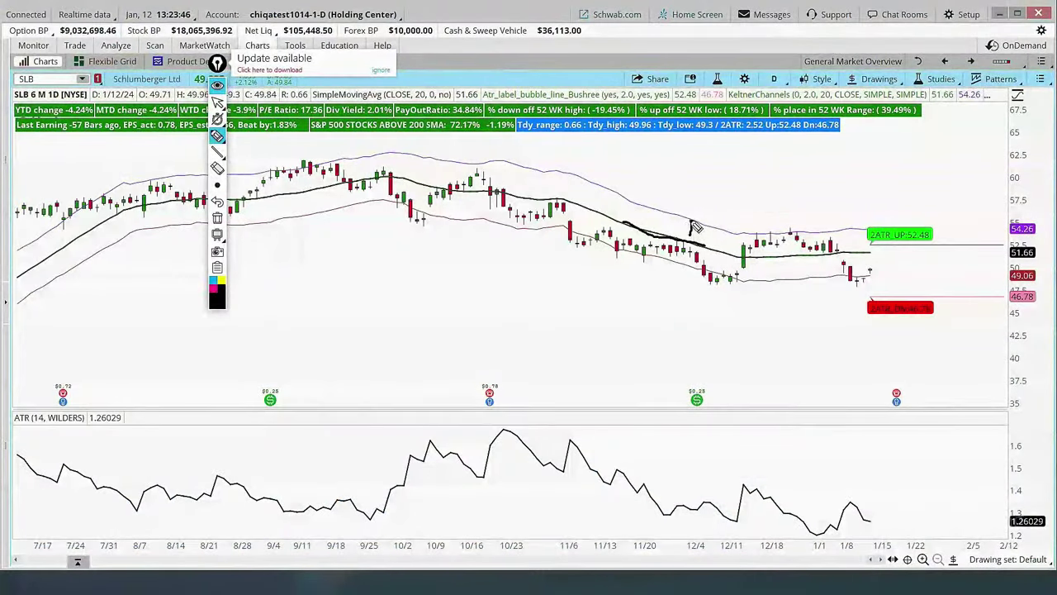
{"action": "left_click_drag", "start_coordinate": [692, 221], "coordinate": [691, 235]}
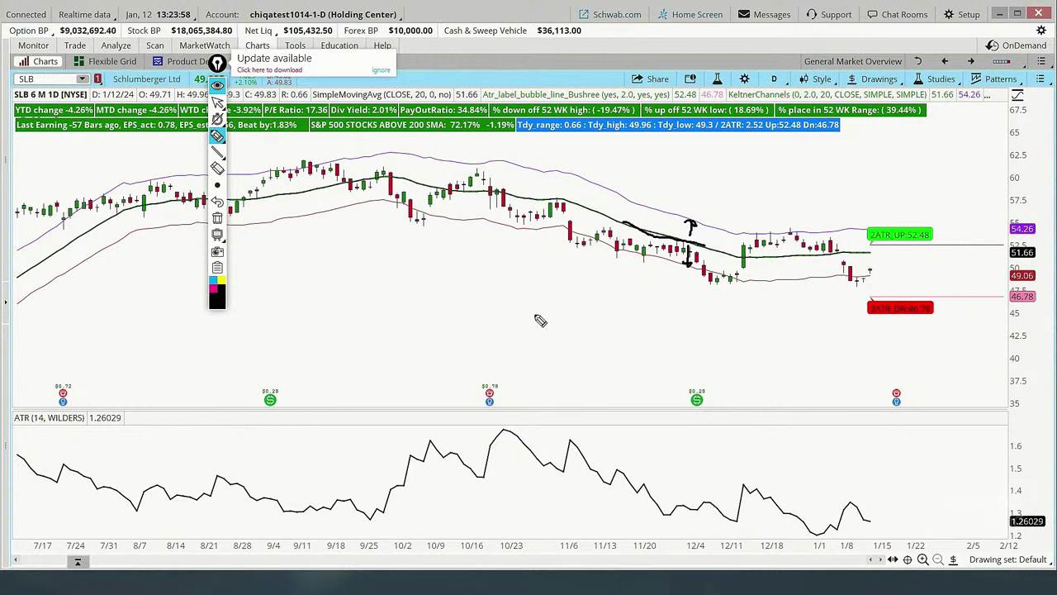
{"action": "mouse_move", "coordinate": [417, 331]}
{"action": "left_mouse_down"}
{"action": "mouse_move", "coordinate": [467, 330]}
{"action": "mouse_move", "coordinate": [520, 273]}
{"action": "mouse_move", "coordinate": [599, 269]}
{"action": "mouse_move", "coordinate": [677, 329]}
{"action": "mouse_move", "coordinate": [750, 353]}
{"action": "left_mouse_up"}
{"action": "mouse_move", "coordinate": [566, 293]}
{"action": "left_mouse_down"}
{"action": "mouse_move", "coordinate": [582, 294]}
{"action": "mouse_move", "coordinate": [576, 280]}
{"action": "left_mouse_up"}
{"action": "mouse_move", "coordinate": [590, 295]}
{"action": "left_mouse_down"}
{"action": "mouse_move", "coordinate": [542, 328]}
{"action": "mouse_move", "coordinate": [583, 309]}
{"action": "mouse_move", "coordinate": [509, 307]}
{"action": "left_mouse_up"}
{"action": "left_click", "coordinate": [580, 321]}
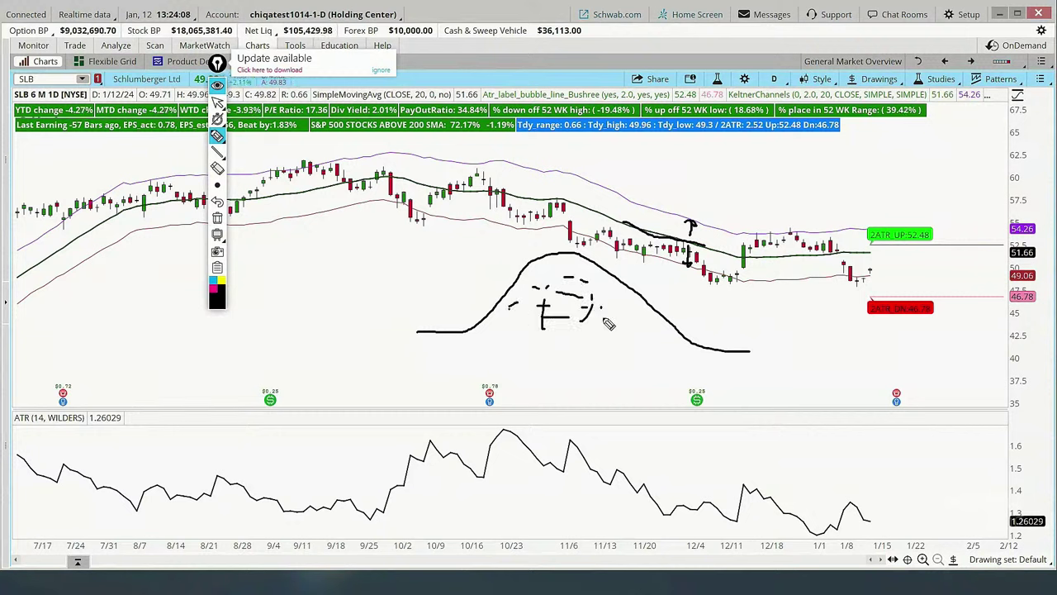
{"action": "left_click_drag", "start_coordinate": [618, 317], "coordinate": [625, 318]}
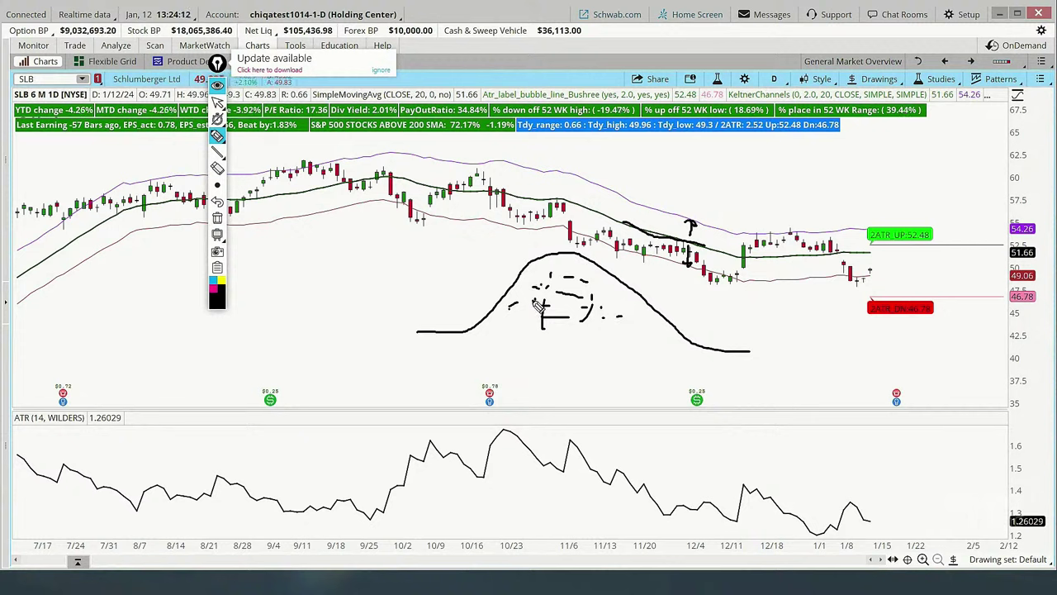
{"action": "left_click_drag", "start_coordinate": [682, 346], "coordinate": [686, 348]}
{"action": "left_click", "coordinate": [484, 337]}
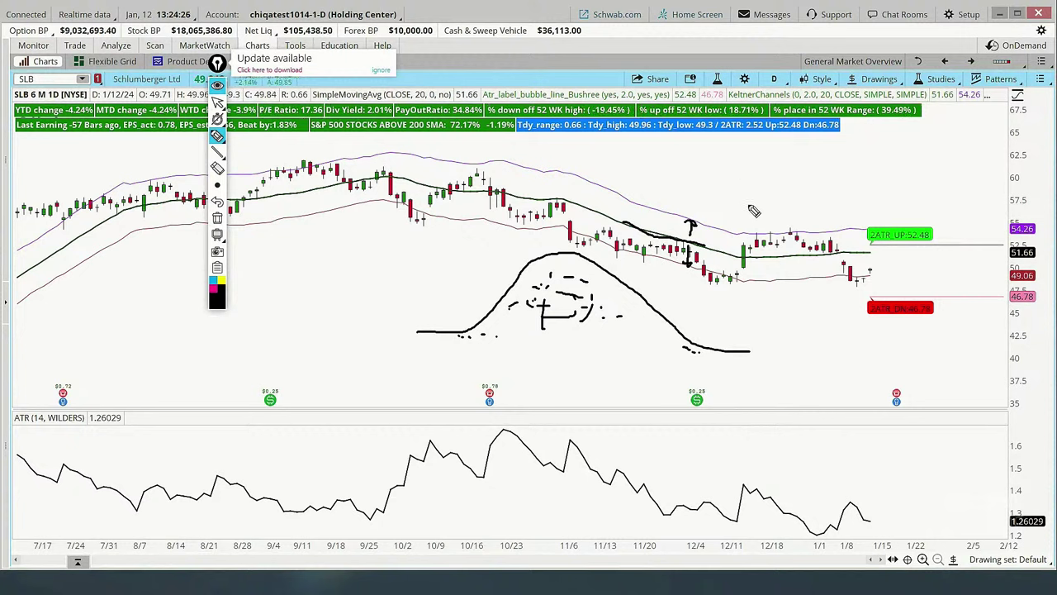
Sketch a sideways bell curve over the most recent prices and mark the tails of the first bell curve
{"action": "left_click_drag", "start_coordinate": [744, 179], "coordinate": [748, 209]}
{"action": "mouse_move", "coordinate": [794, 234]}
{"action": "left_mouse_down"}
{"action": "mouse_move", "coordinate": [840, 240]}
{"action": "mouse_move", "coordinate": [846, 265]}
{"action": "mouse_move", "coordinate": [800, 286]}
{"action": "mouse_move", "coordinate": [785, 366]}
{"action": "left_mouse_up"}
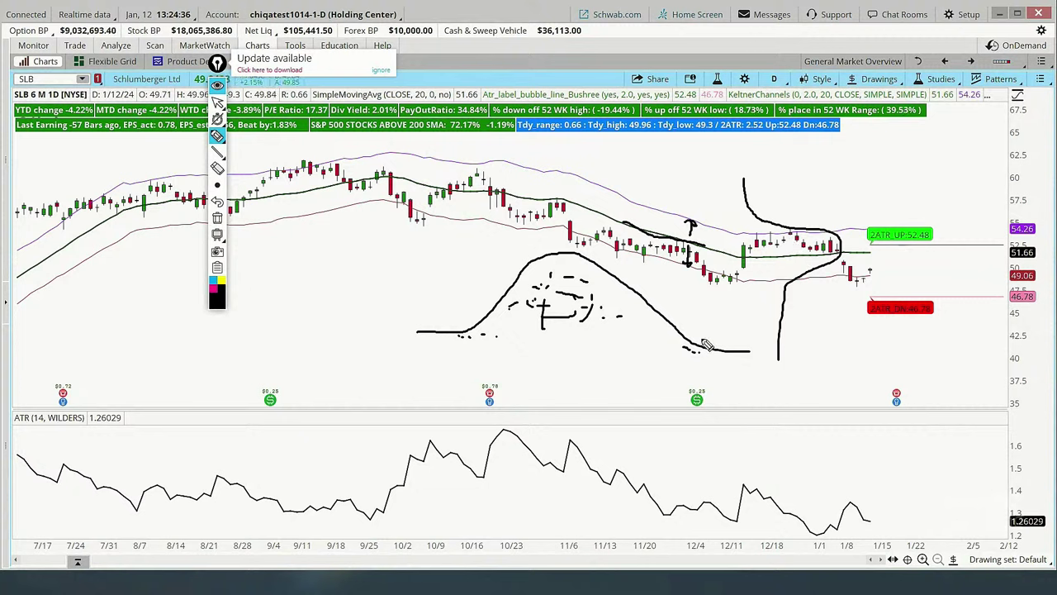
{"action": "left_click_drag", "start_coordinate": [451, 311], "coordinate": [451, 331]}
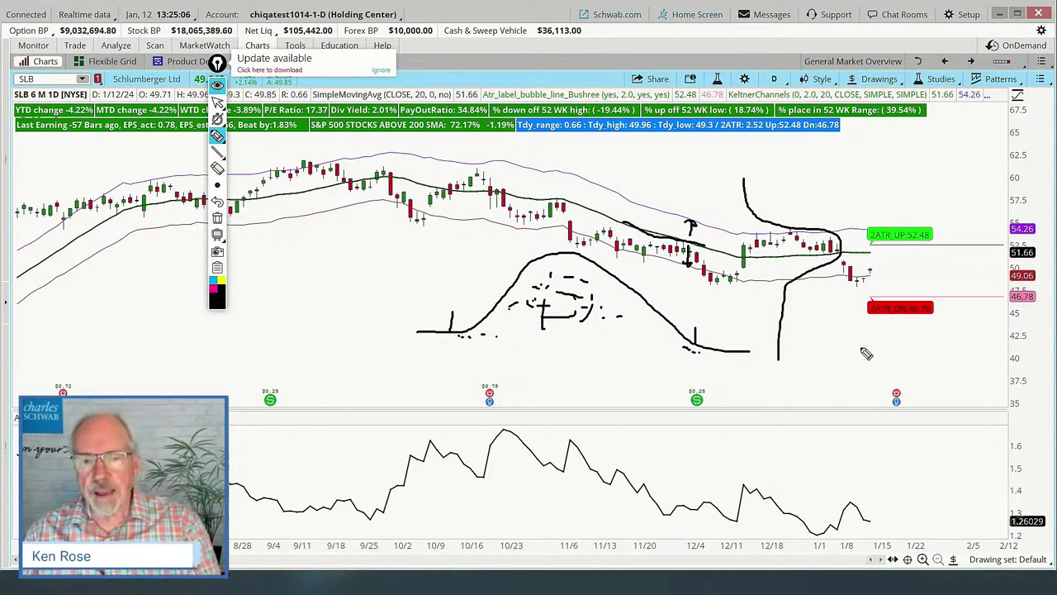
Erase all freehand annotations from the chart and leave annotation mode
{"action": "left_click", "coordinate": [217, 218]}
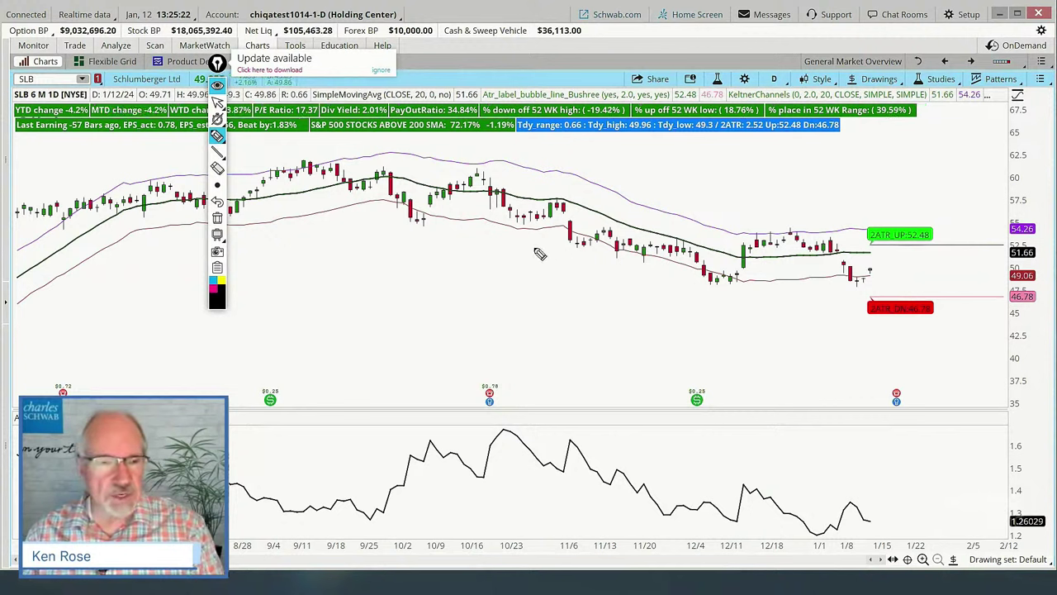
{"action": "key", "text": "Escape"}
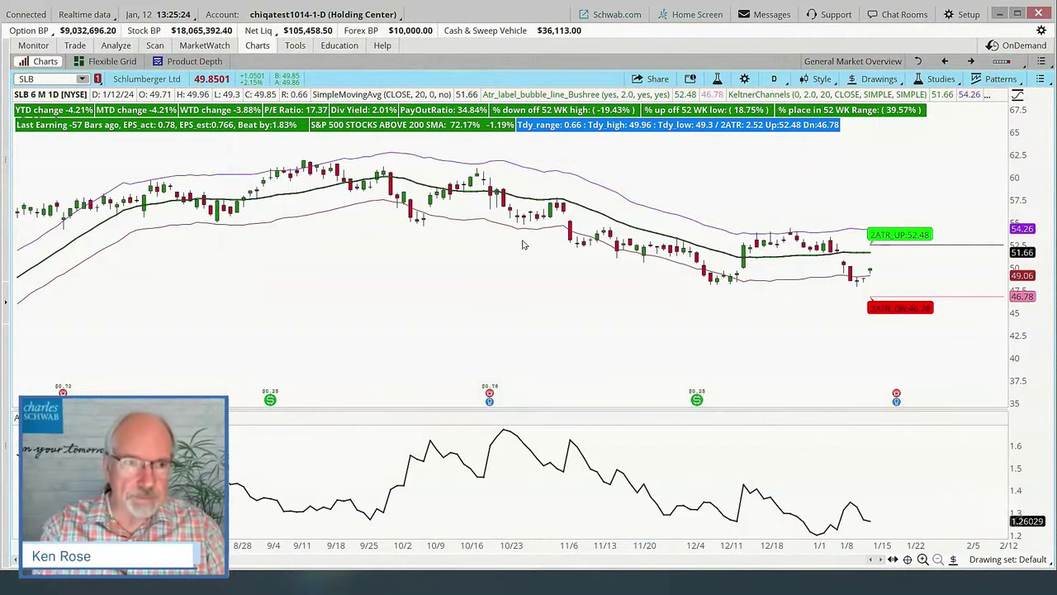
Search the available studies for "bolling" and add BollingerBands to the price section of the SLB chart
{"action": "left_click", "coordinate": [926, 81]}
{"action": "left_click", "coordinate": [890, 147]}
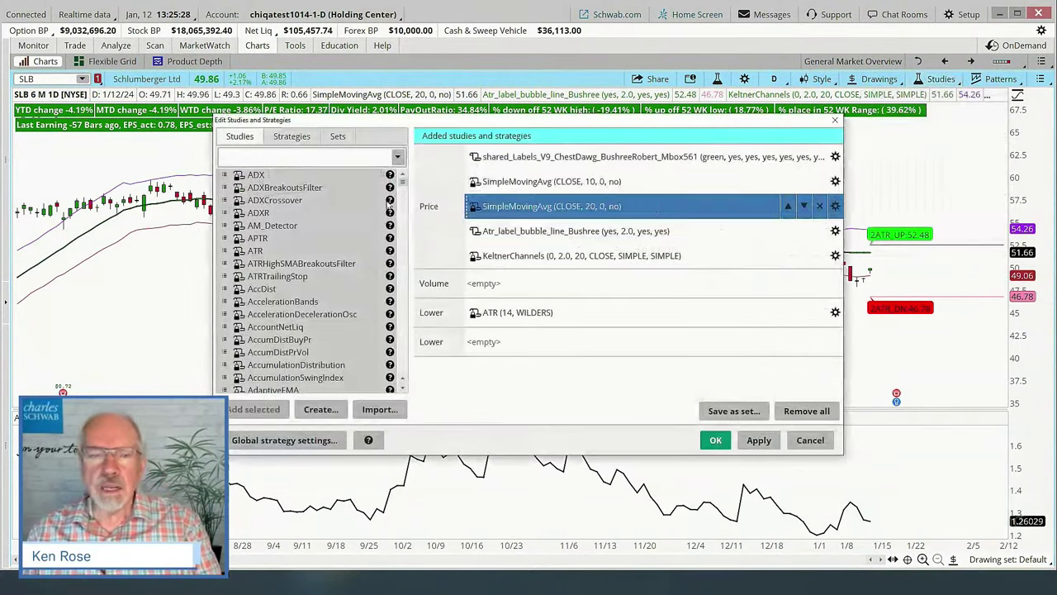
{"action": "left_click", "coordinate": [288, 158]}
{"action": "type", "text": "bo"}
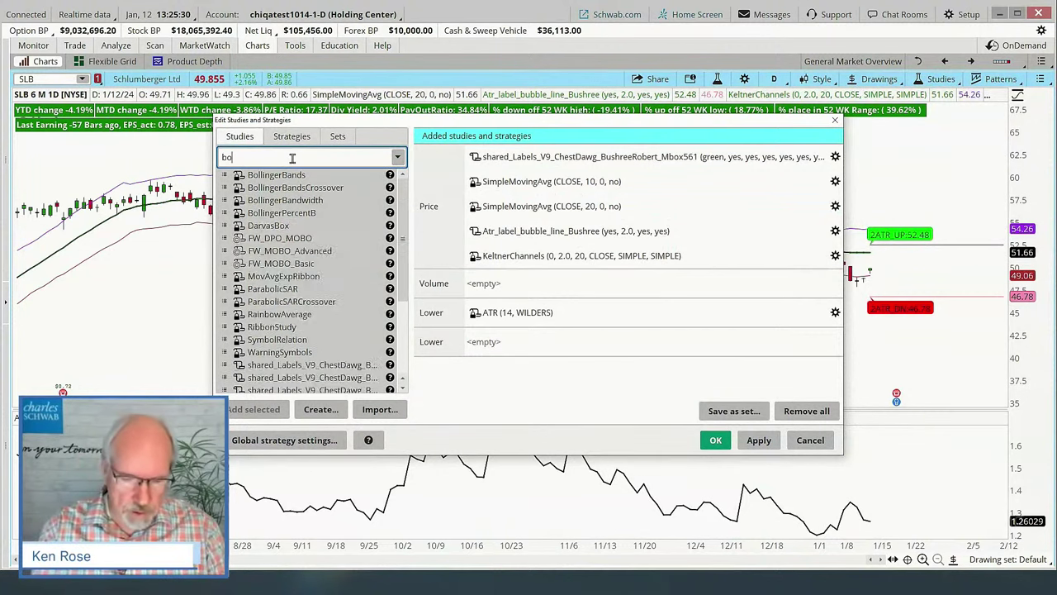
{"action": "type", "text": "lling"}
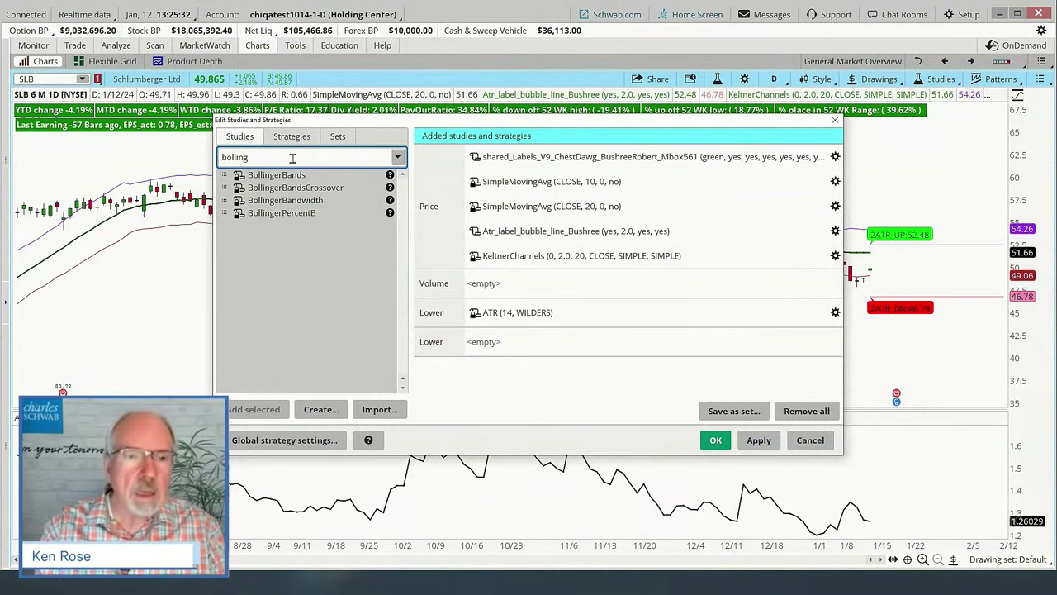
{"action": "left_click", "coordinate": [284, 176]}
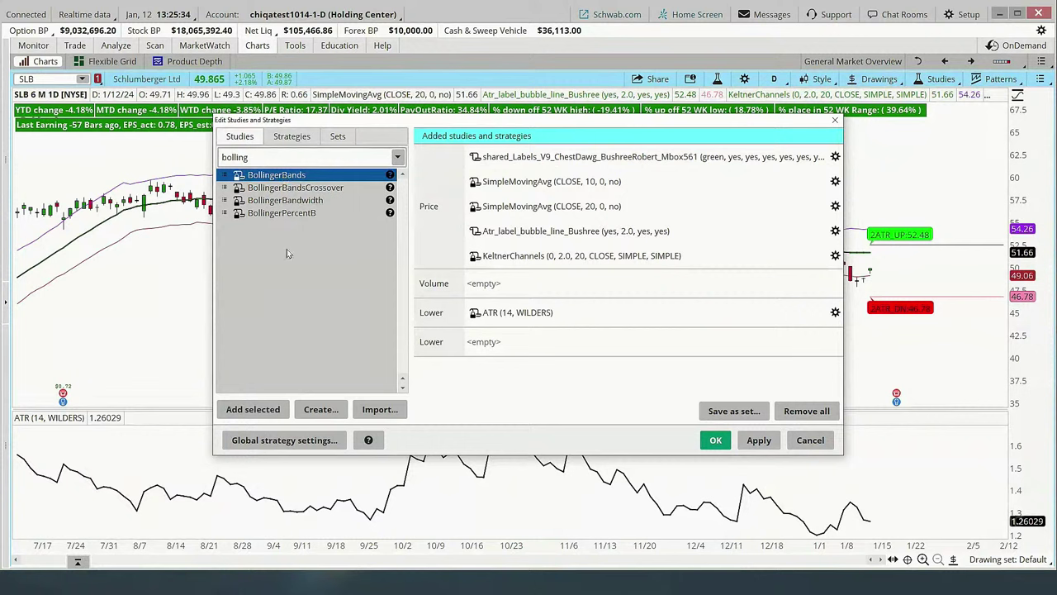
{"action": "left_click", "coordinate": [252, 410]}
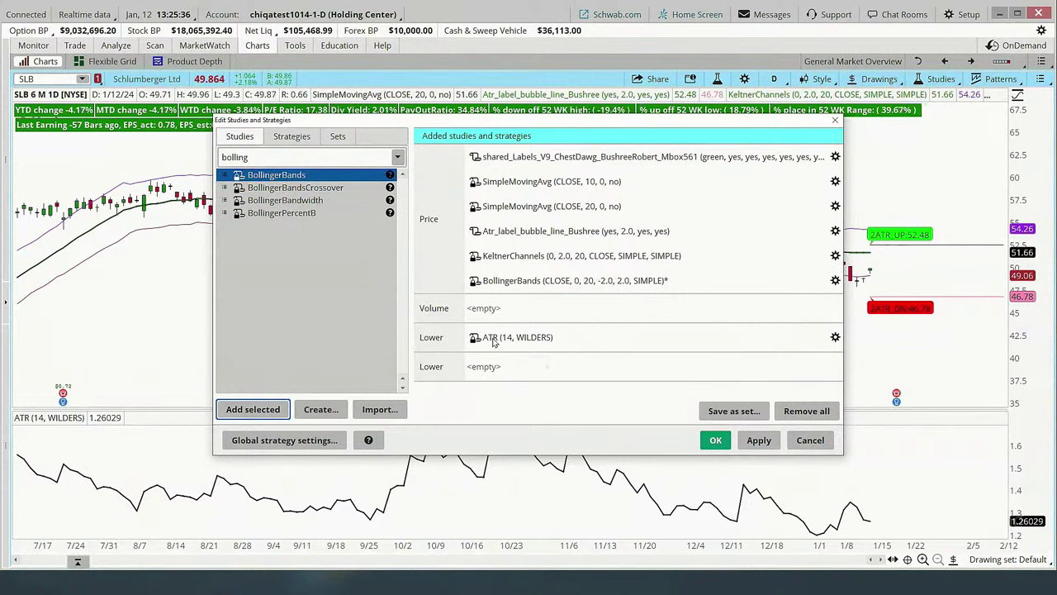
Set the line width of the BollingerBands lower band to 3
{"action": "left_click", "coordinate": [836, 282]}
{"action": "left_click", "coordinate": [358, 337]}
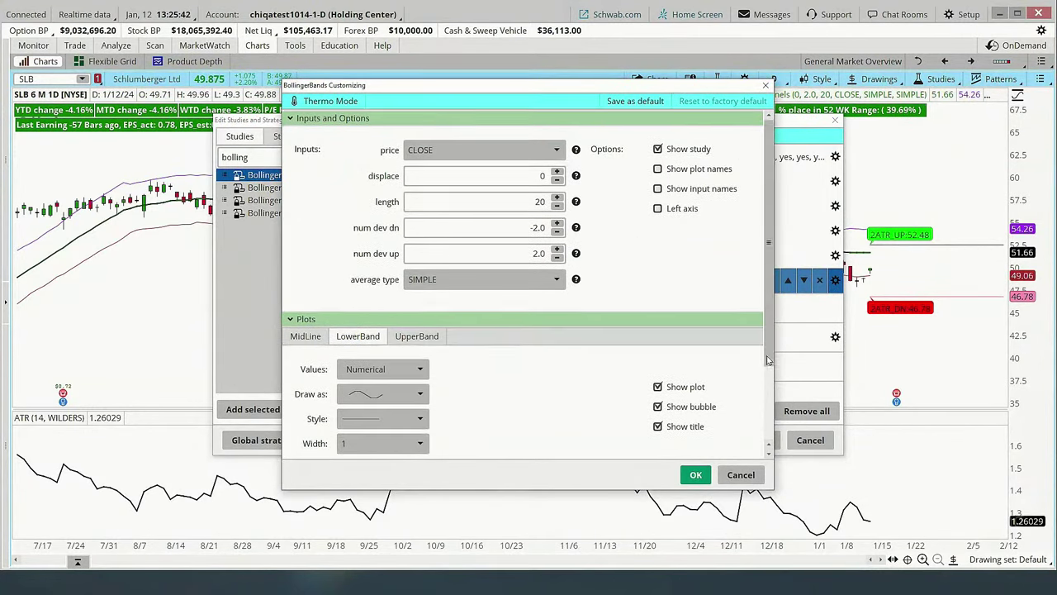
{"action": "scroll", "coordinate": [405, 368], "scroll_direction": "down", "scroll_amount": 3}
{"action": "left_click", "coordinate": [386, 340]}
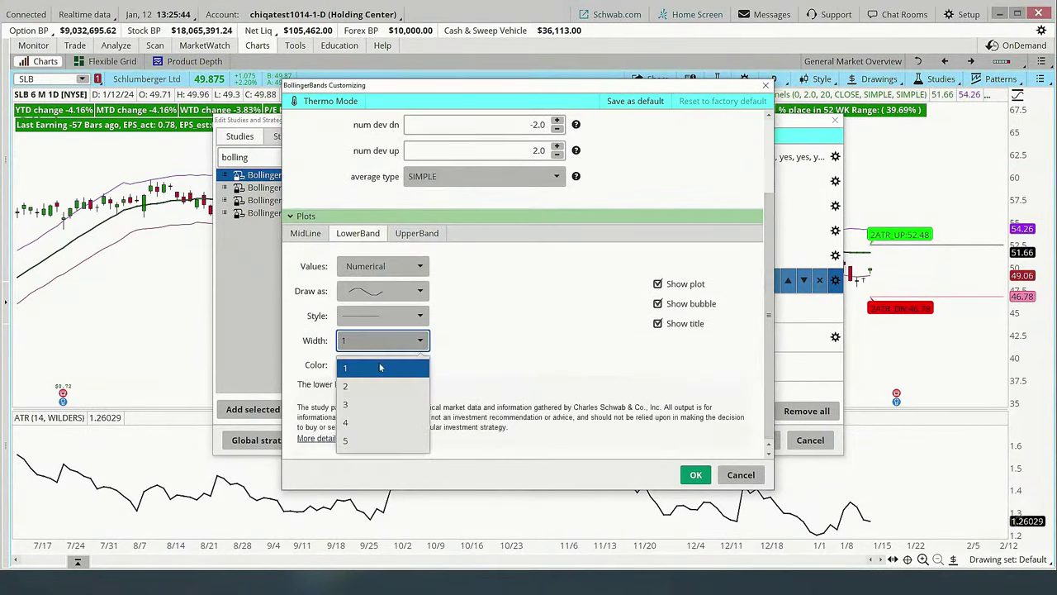
{"action": "left_click", "coordinate": [360, 404]}
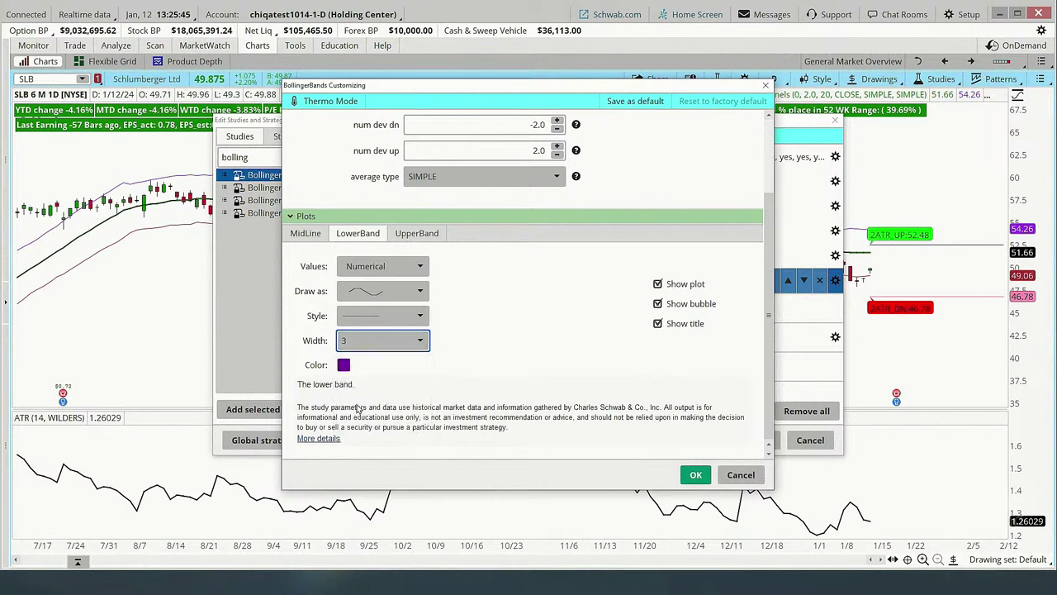
Set the BollingerBands upper band's line width to 3 and apply the study to the chart
{"action": "left_click", "coordinate": [418, 234]}
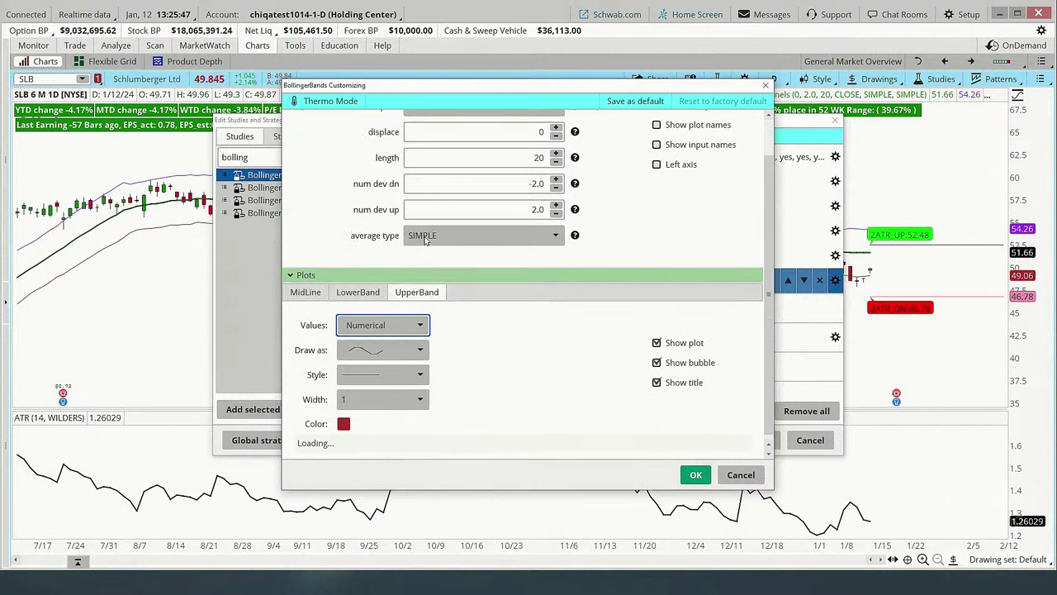
{"action": "left_click", "coordinate": [382, 405]}
{"action": "left_click", "coordinate": [357, 462]}
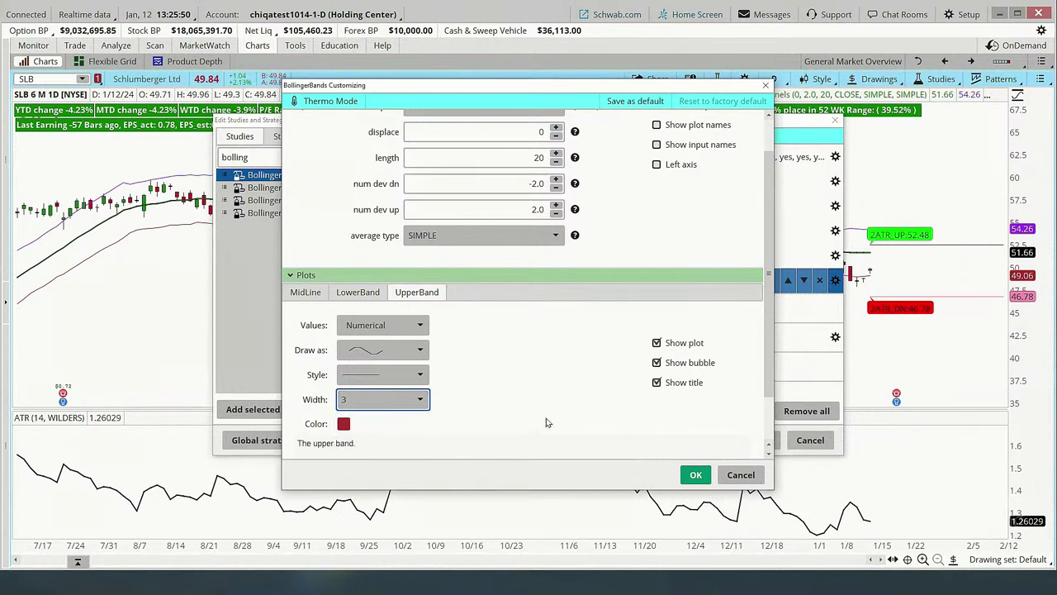
{"action": "left_click", "coordinate": [696, 475]}
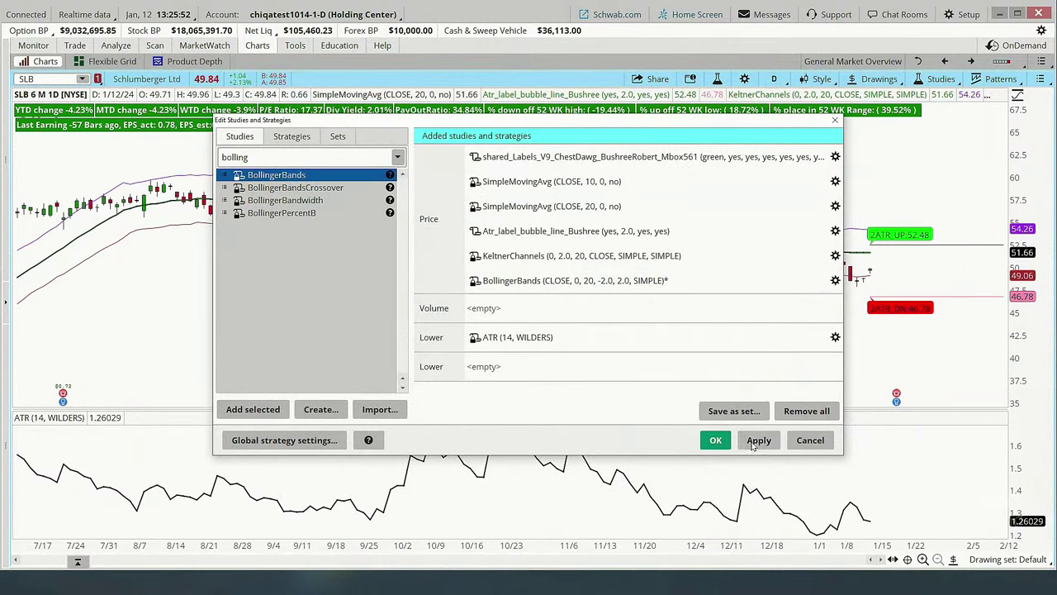
{"action": "left_click", "coordinate": [756, 442]}
{"action": "left_click", "coordinate": [715, 440]}
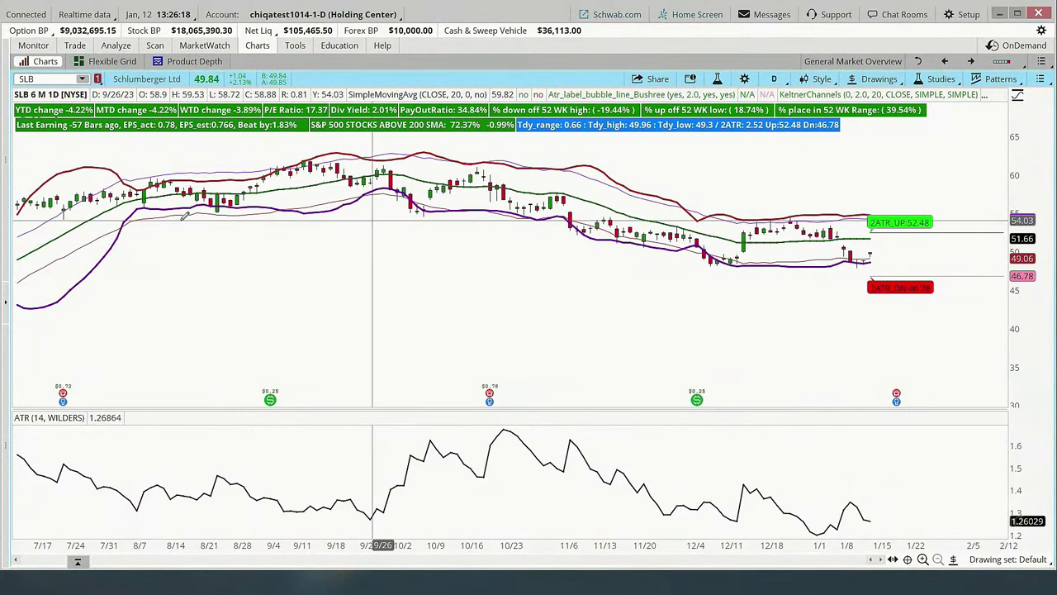
Remove the BollingerBands, KeltnerChannels and custom ATR label studies from the SLB chart and apply the change
{"action": "left_click", "coordinate": [932, 83]}
{"action": "left_click", "coordinate": [899, 143]}
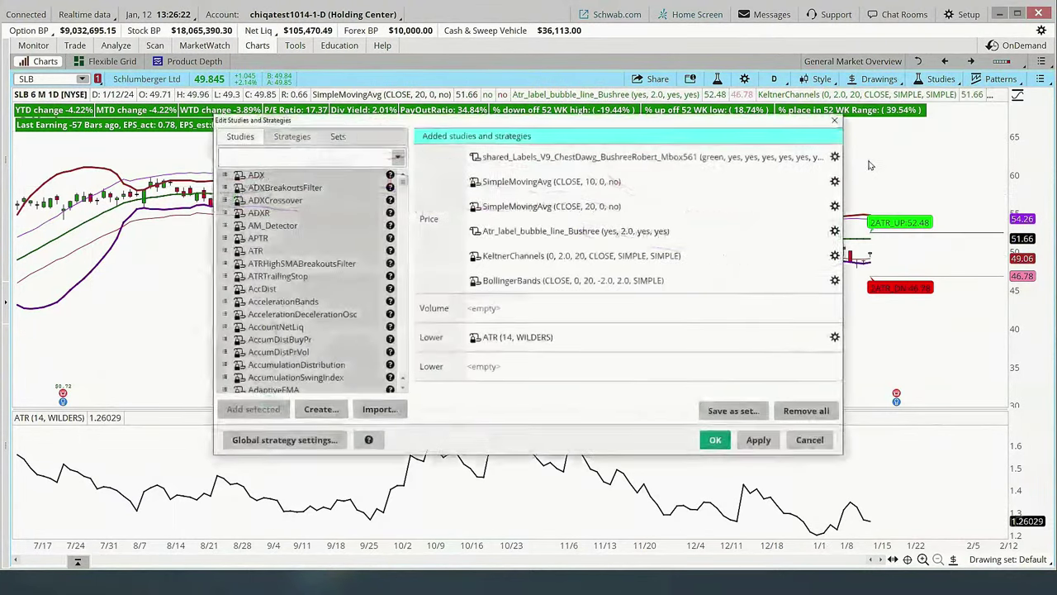
{"action": "left_click", "coordinate": [529, 283]}
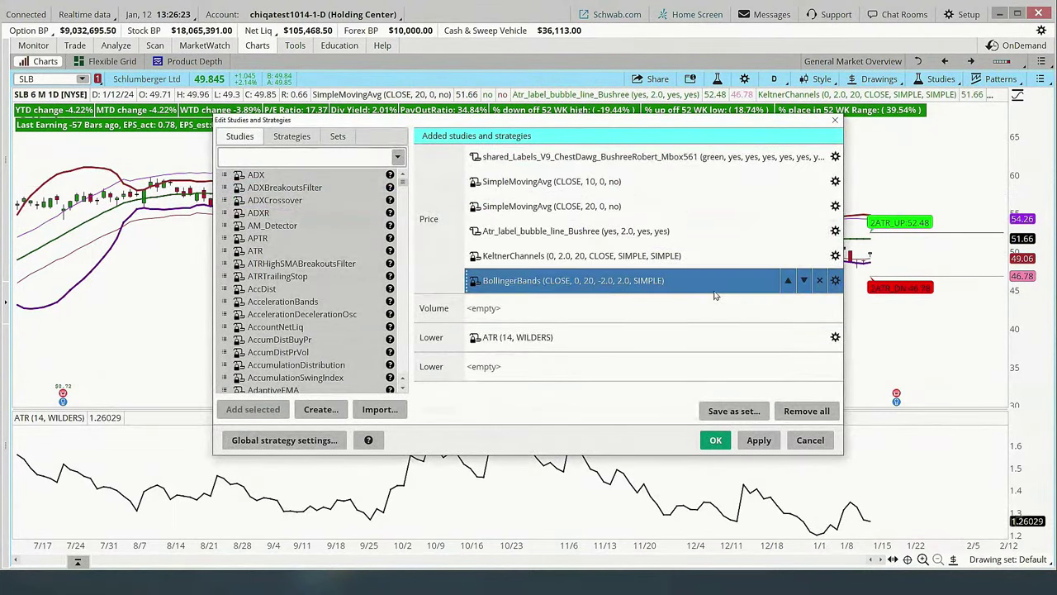
{"action": "left_click", "coordinate": [820, 281]}
{"action": "left_click", "coordinate": [826, 261]}
{"action": "left_click", "coordinate": [818, 257]}
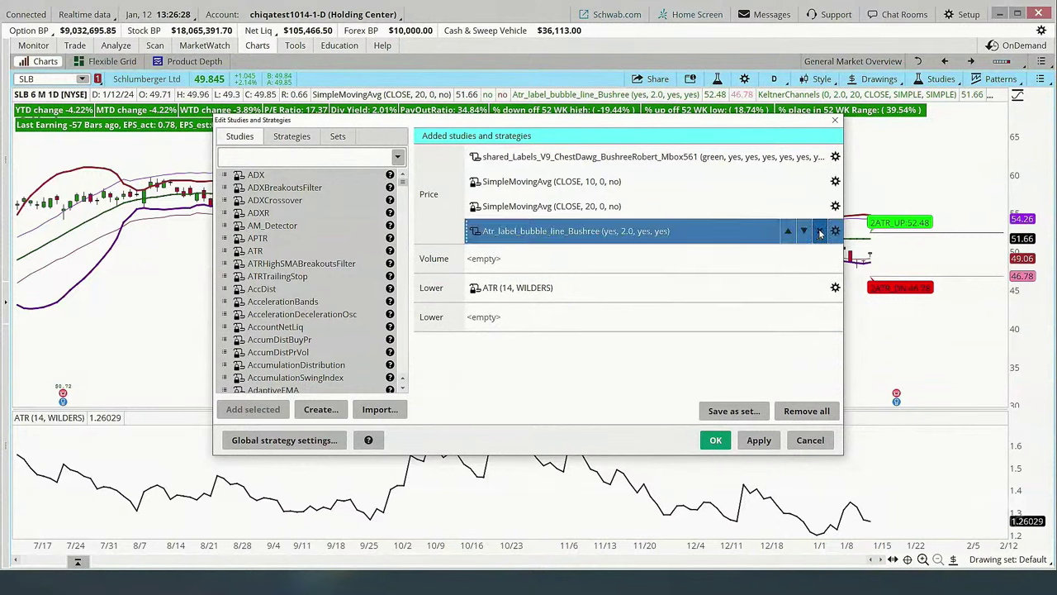
{"action": "left_click", "coordinate": [820, 232]}
{"action": "left_click", "coordinate": [760, 439]}
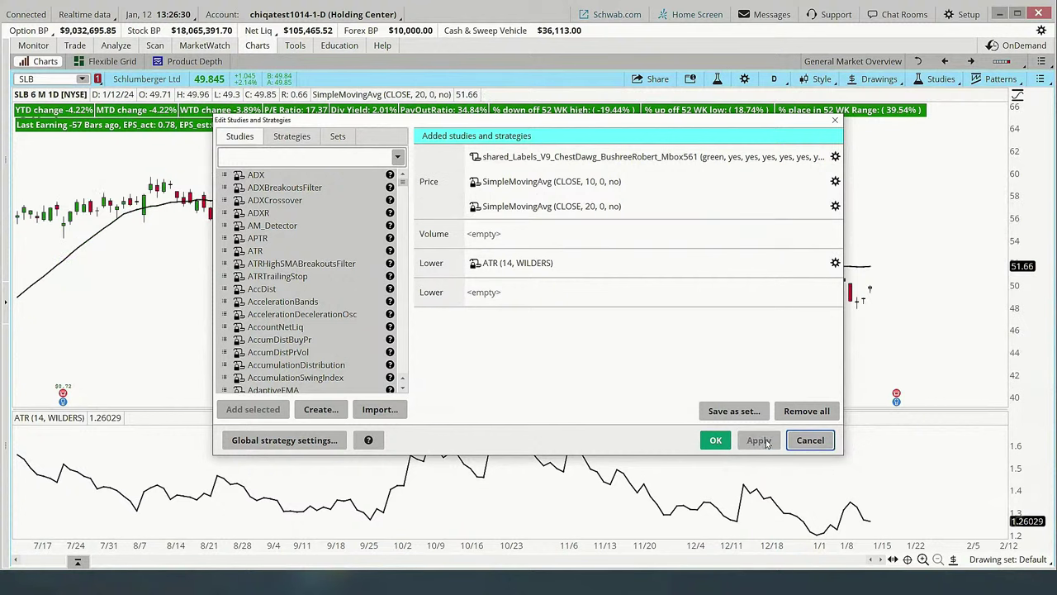
{"action": "left_click", "coordinate": [717, 440]}
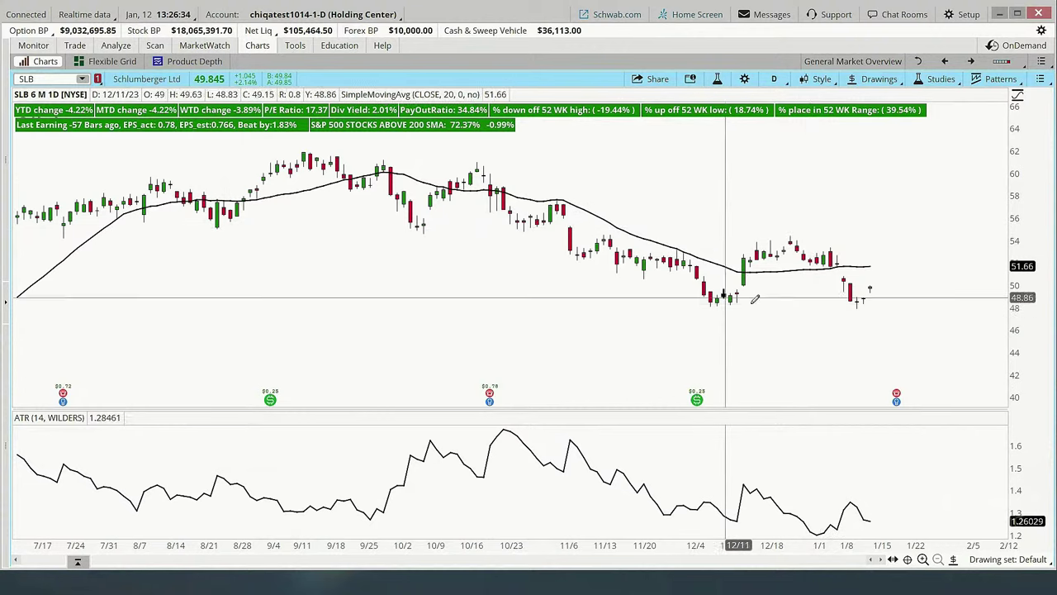
Switch the chart's symbol to MRO
{"action": "left_click", "coordinate": [38, 80]}
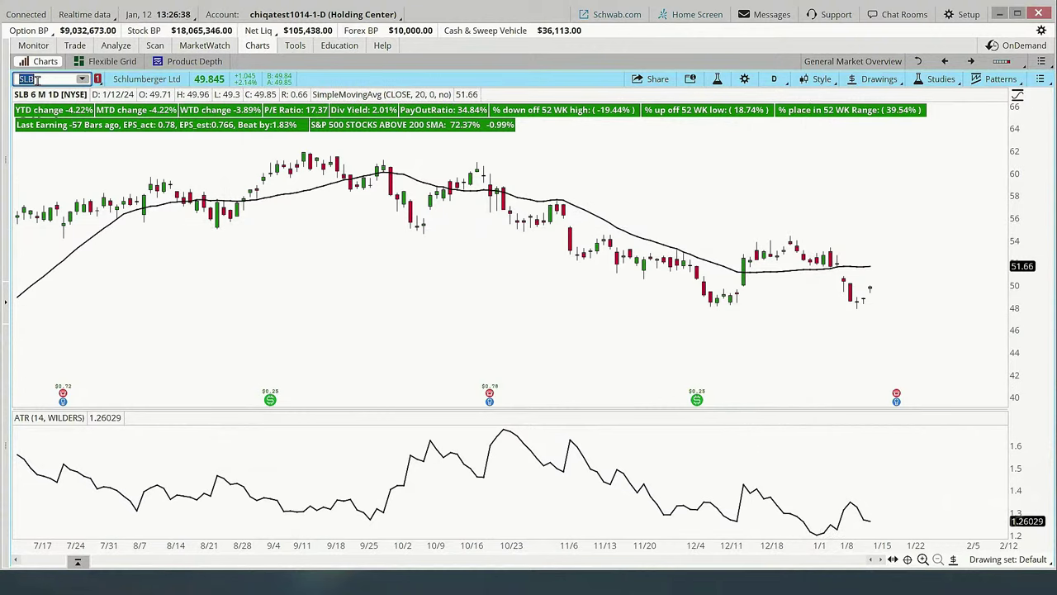
{"action": "type", "text": "MRO"}
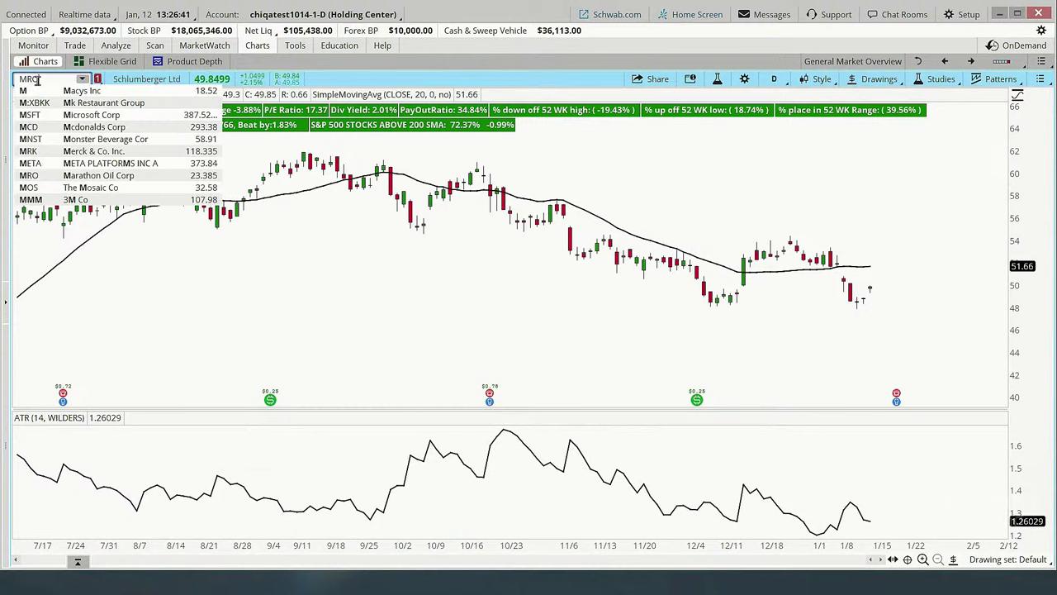
{"action": "key", "text": "Return"}
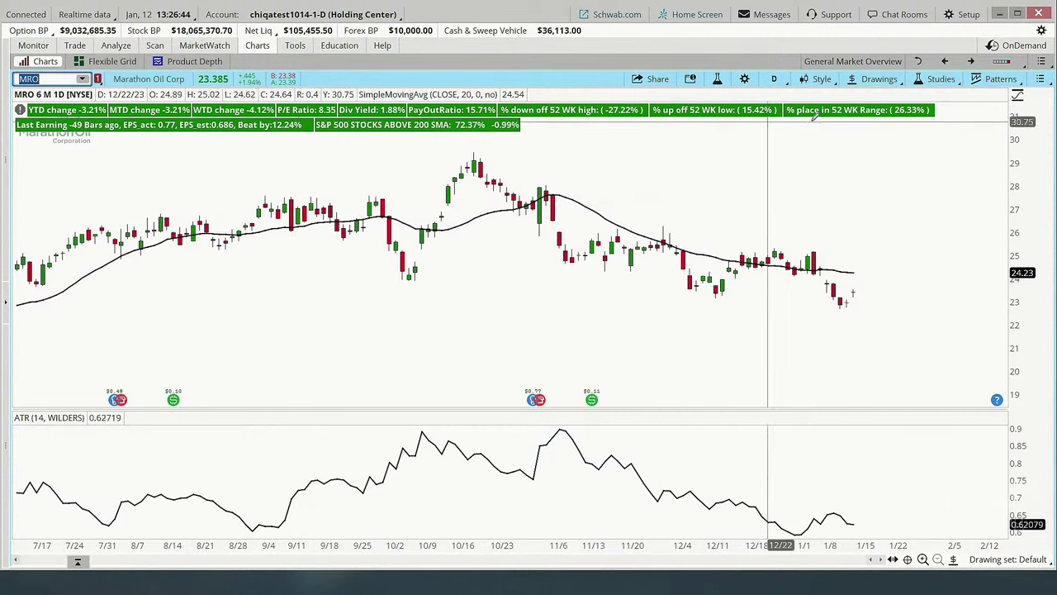
Review the customization settings of the 20-period SimpleMovingAvg on the MRO chart and accept them
{"action": "left_click", "coordinate": [931, 79]}
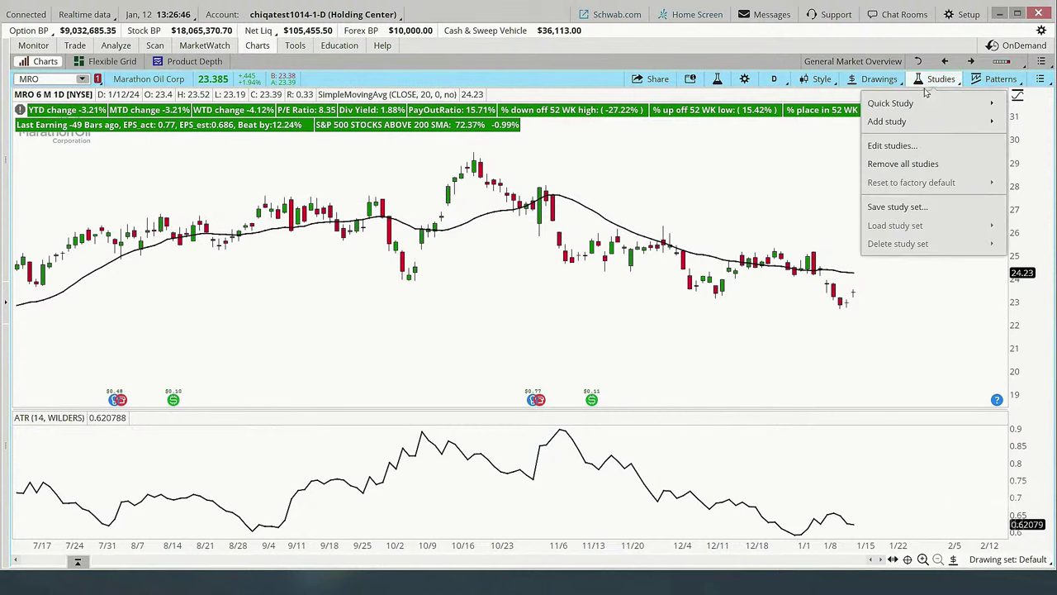
{"action": "left_click", "coordinate": [893, 146]}
{"action": "left_click", "coordinate": [636, 216]}
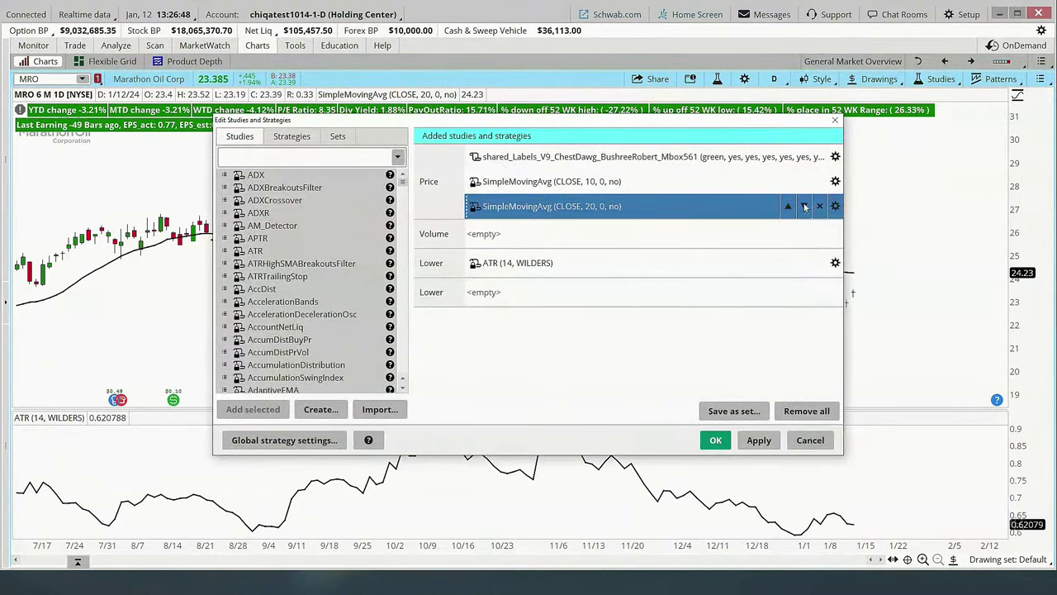
{"action": "left_click", "coordinate": [835, 207]}
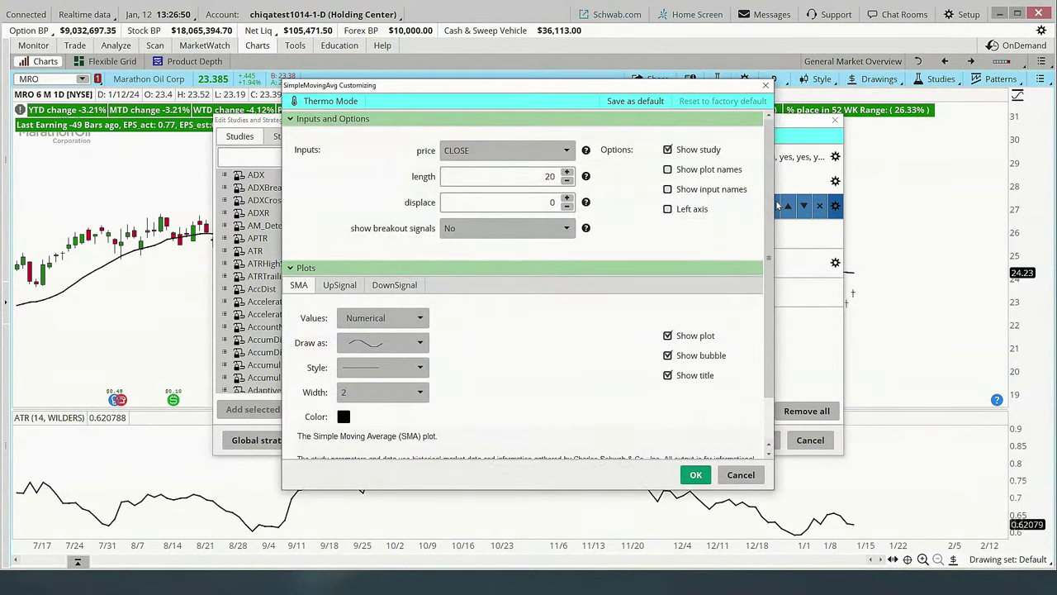
{"action": "left_click", "coordinate": [696, 475]}
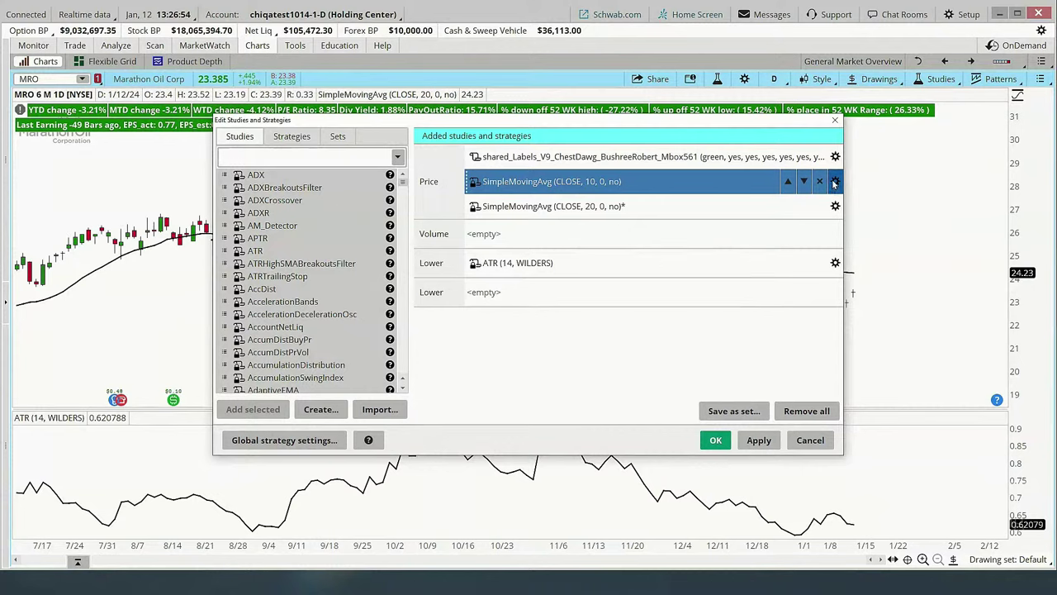
Enable the study and its SMA plot for the 10-period SimpleMovingAvg, and apply the changes to the MRO chart
{"action": "left_click", "coordinate": [835, 181]}
{"action": "left_click", "coordinate": [667, 150]}
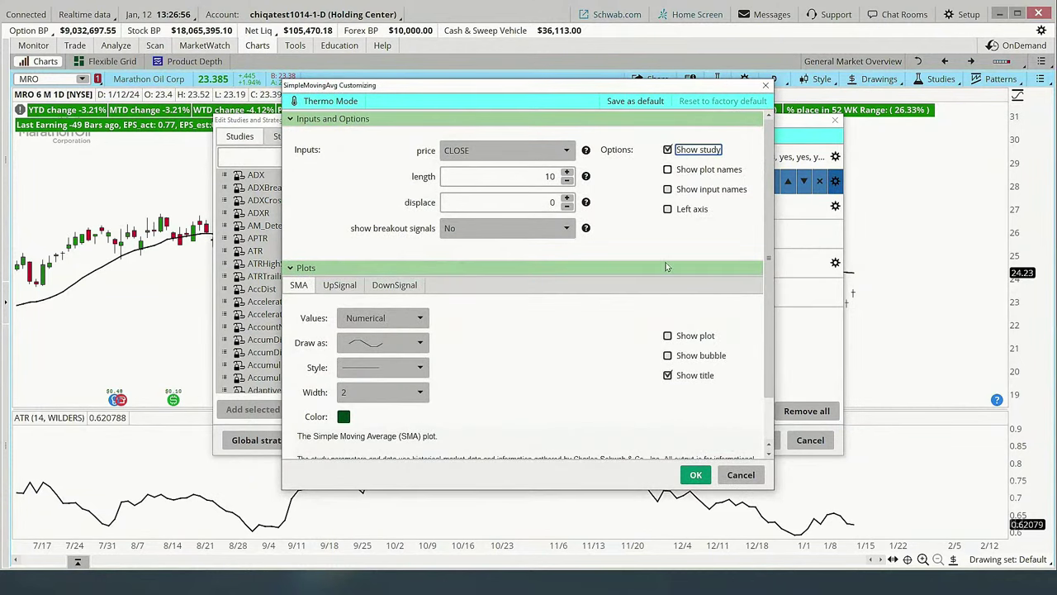
{"action": "left_click", "coordinate": [667, 336]}
{"action": "left_click", "coordinate": [696, 475]}
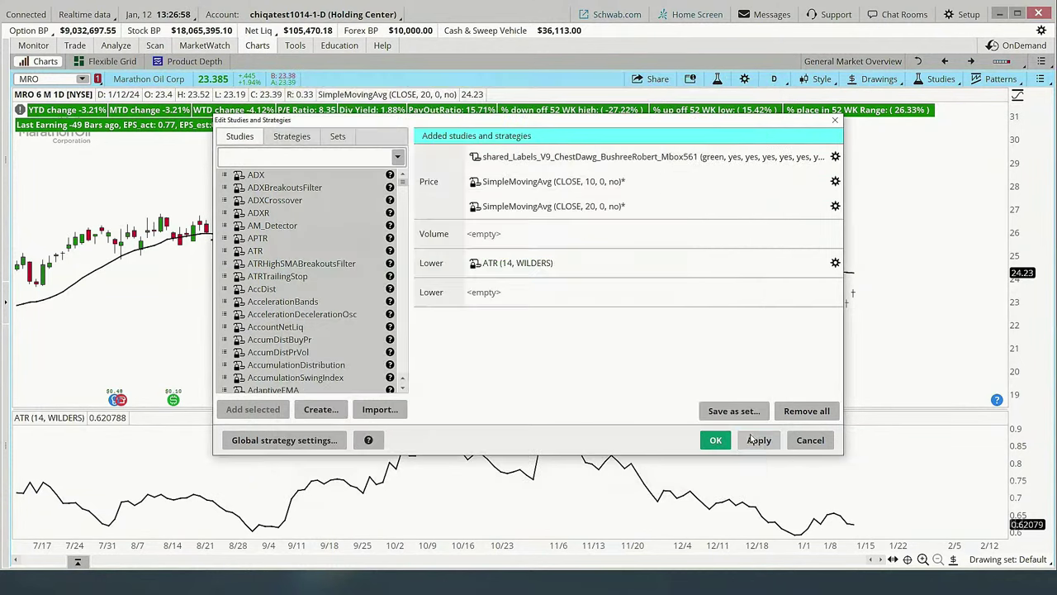
{"action": "left_click", "coordinate": [716, 439]}
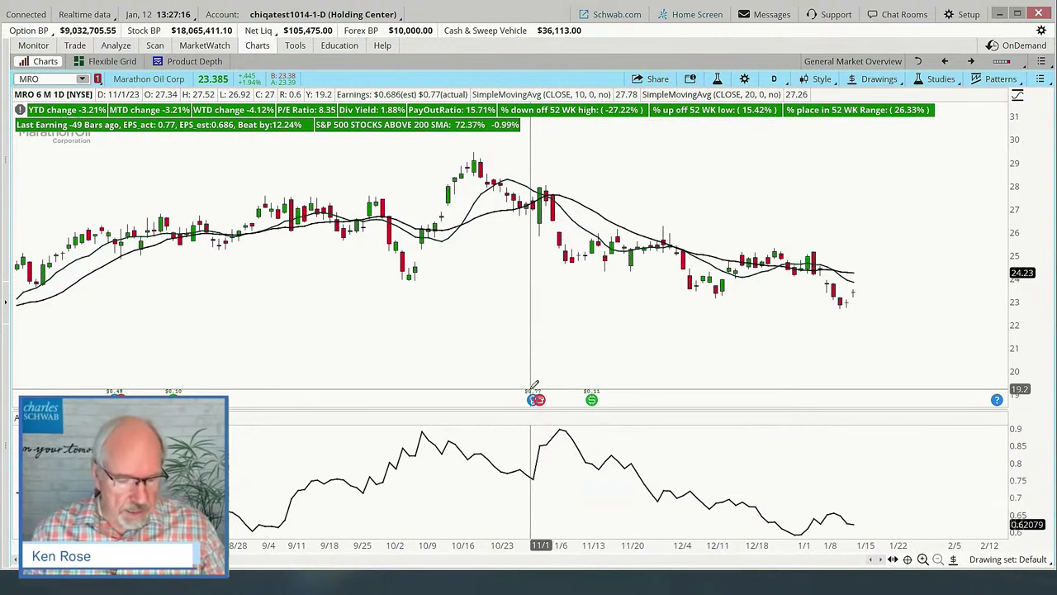
Sketch a descending black zigzag below the MRO candles with the screen annotation pen, and a falling blue line just above it
{"action": "key", "text": "ctrl+shift+p"}
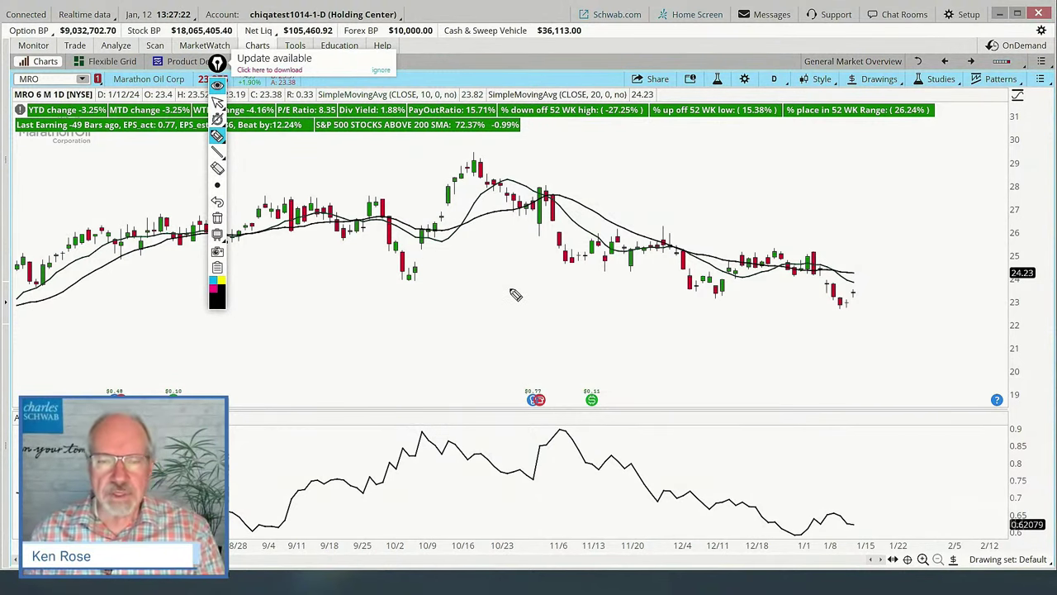
{"action": "mouse_move", "coordinate": [476, 250]}
{"action": "left_mouse_down"}
{"action": "mouse_move", "coordinate": [576, 331]}
{"action": "mouse_move", "coordinate": [586, 319]}
{"action": "mouse_move", "coordinate": [632, 354]}
{"action": "mouse_move", "coordinate": [656, 340]}
{"action": "mouse_move", "coordinate": [689, 375]}
{"action": "mouse_move", "coordinate": [712, 361]}
{"action": "mouse_move", "coordinate": [732, 388]}
{"action": "left_mouse_up"}
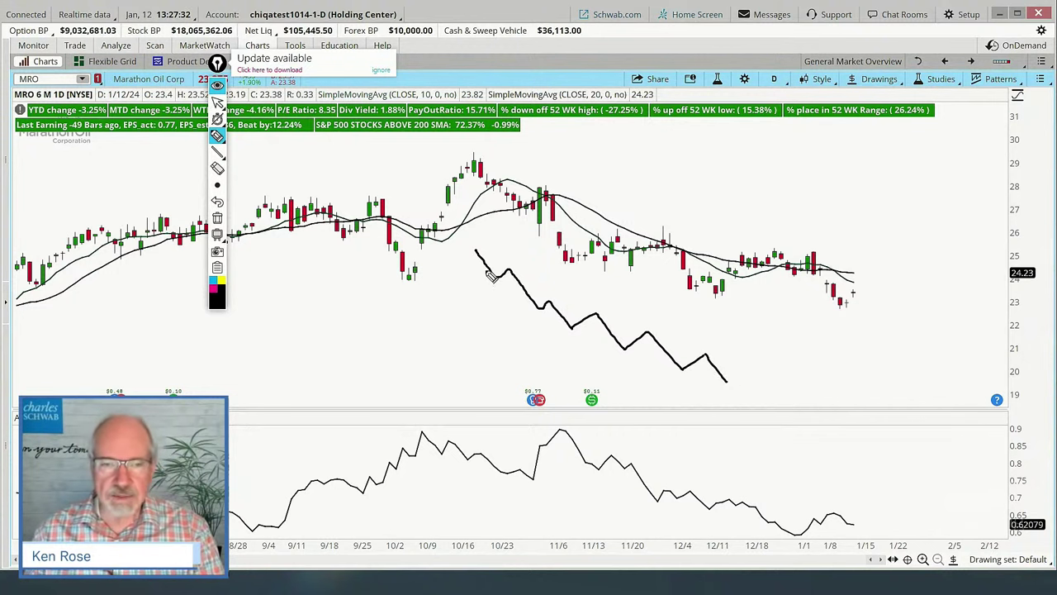
{"action": "left_click", "coordinate": [213, 280]}
{"action": "left_click_drag", "start_coordinate": [494, 253], "coordinate": [737, 370]}
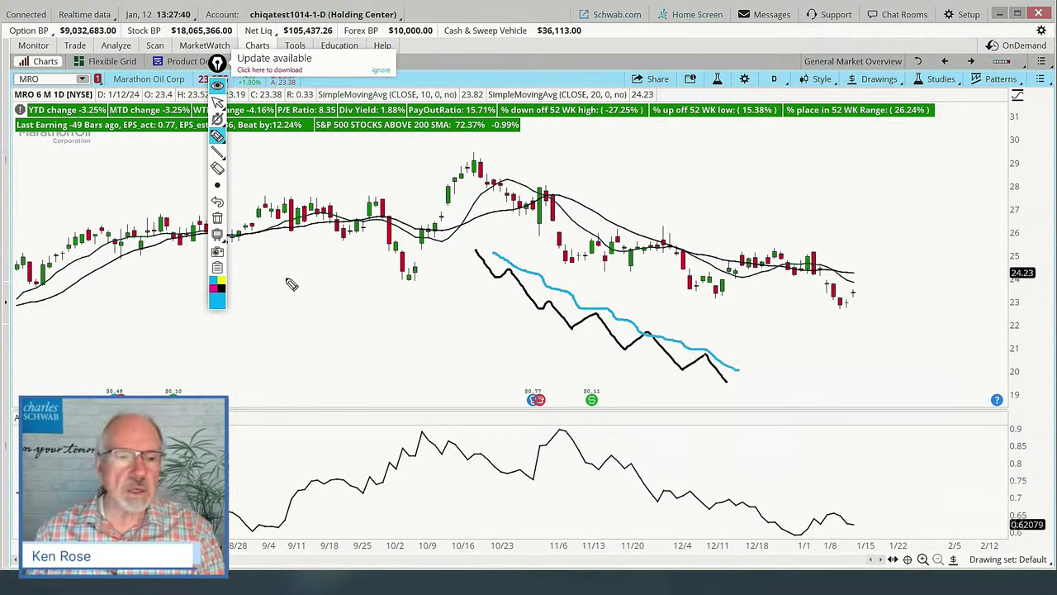
Sketch a falling magenta line along the zigzag with an upward hook at its end, and clear all annotations from the chart
{"action": "left_click", "coordinate": [213, 289]}
{"action": "left_click_drag", "start_coordinate": [496, 293], "coordinate": [707, 371]}
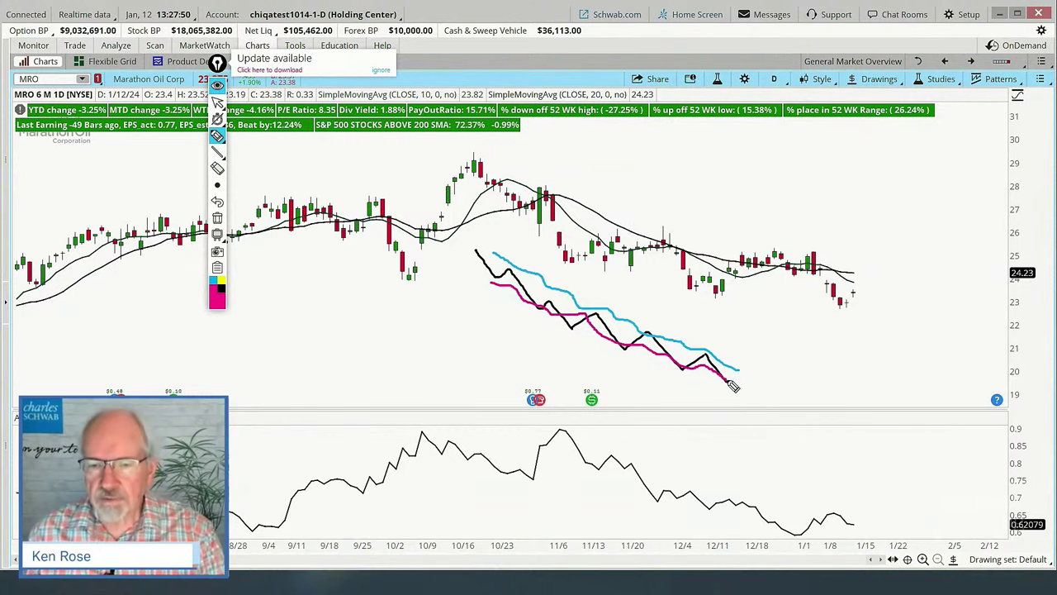
{"action": "left_click_drag", "start_coordinate": [727, 380], "coordinate": [756, 349]}
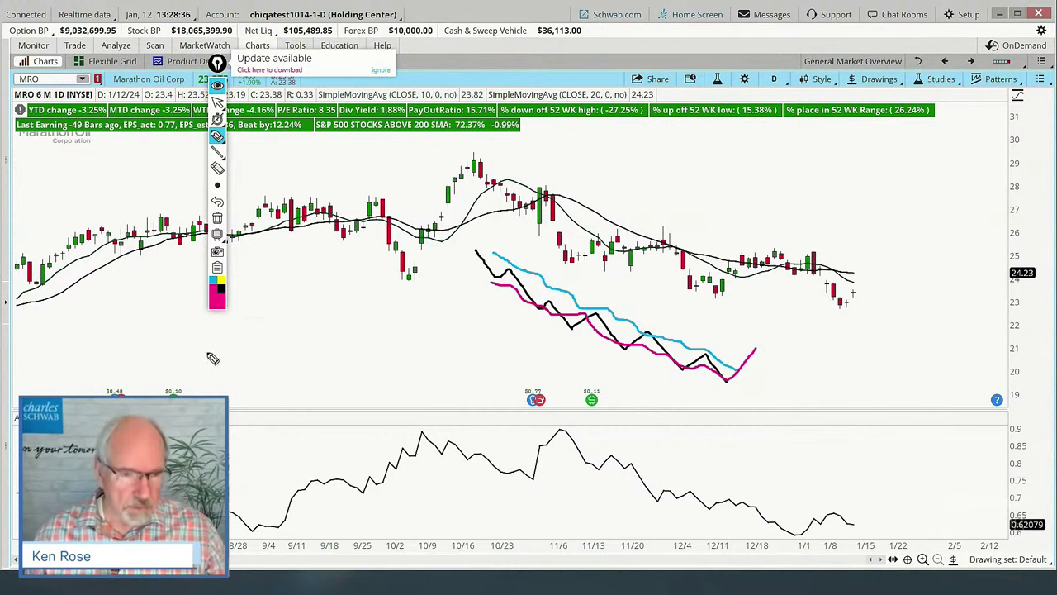
{"action": "left_click", "coordinate": [217, 219]}
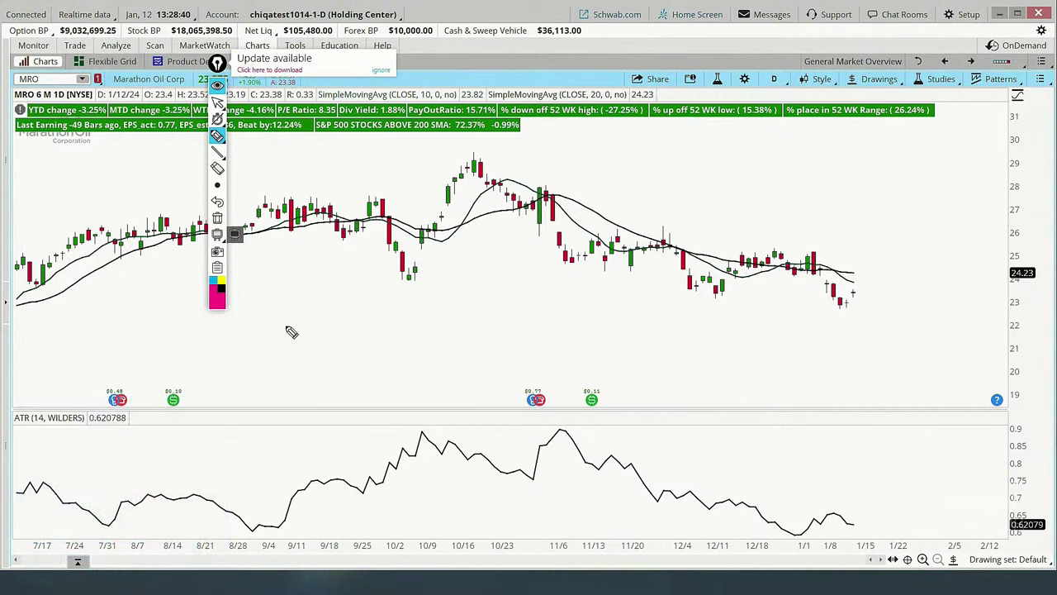
{"action": "key", "text": "Escape"}
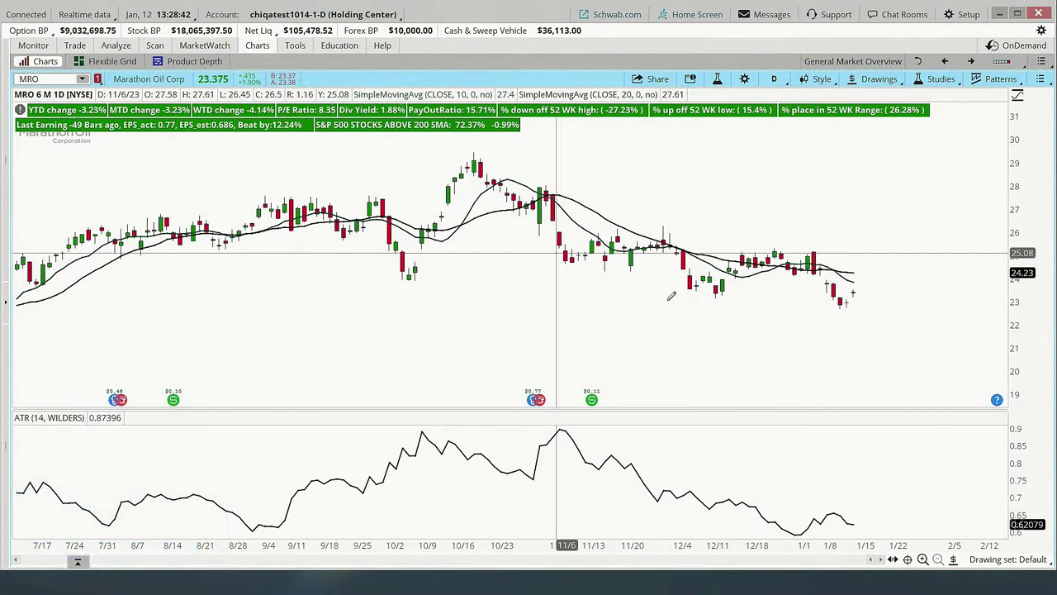
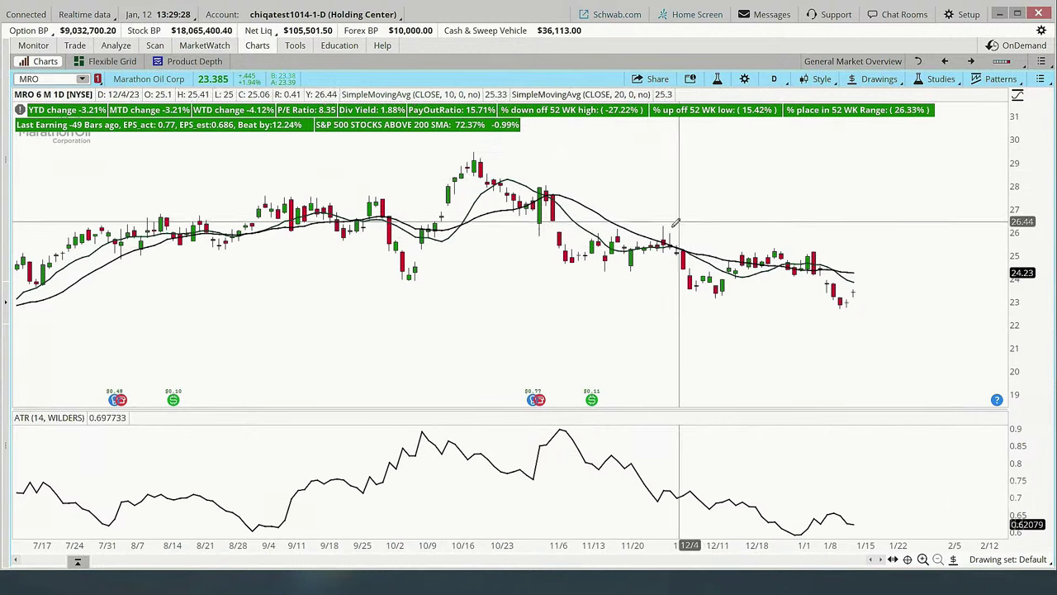
Create a buy order for 100 MRO shares at a 28.97 limit from the chart, open it for editing and collapse order entry
{"action": "right_click", "coordinate": [635, 167]}
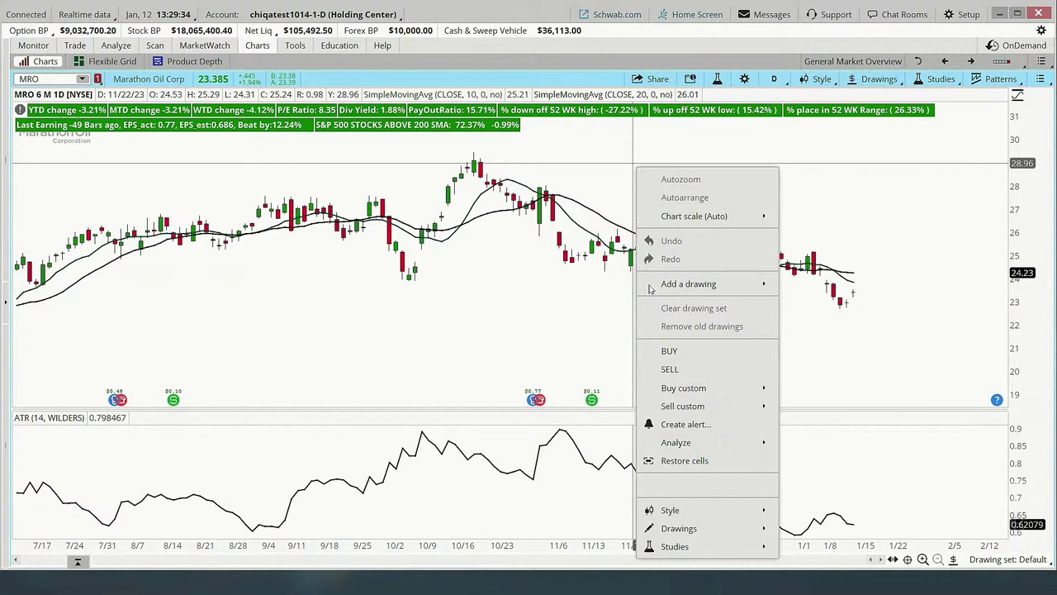
{"action": "left_click", "coordinate": [669, 352]}
{"action": "left_click_drag", "start_coordinate": [692, 309], "coordinate": [487, 126]}
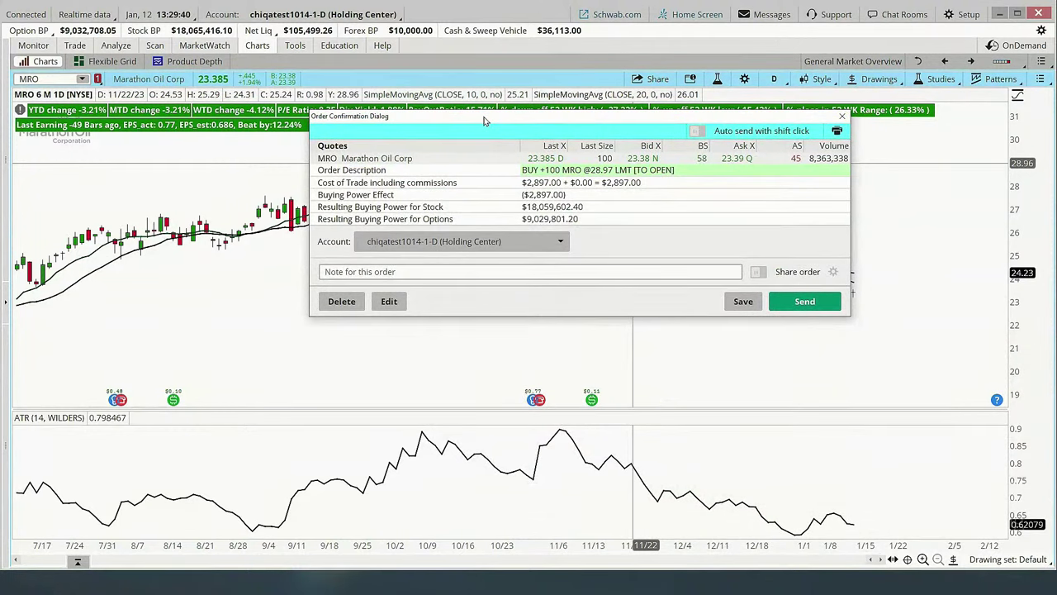
{"action": "left_click", "coordinate": [389, 302]}
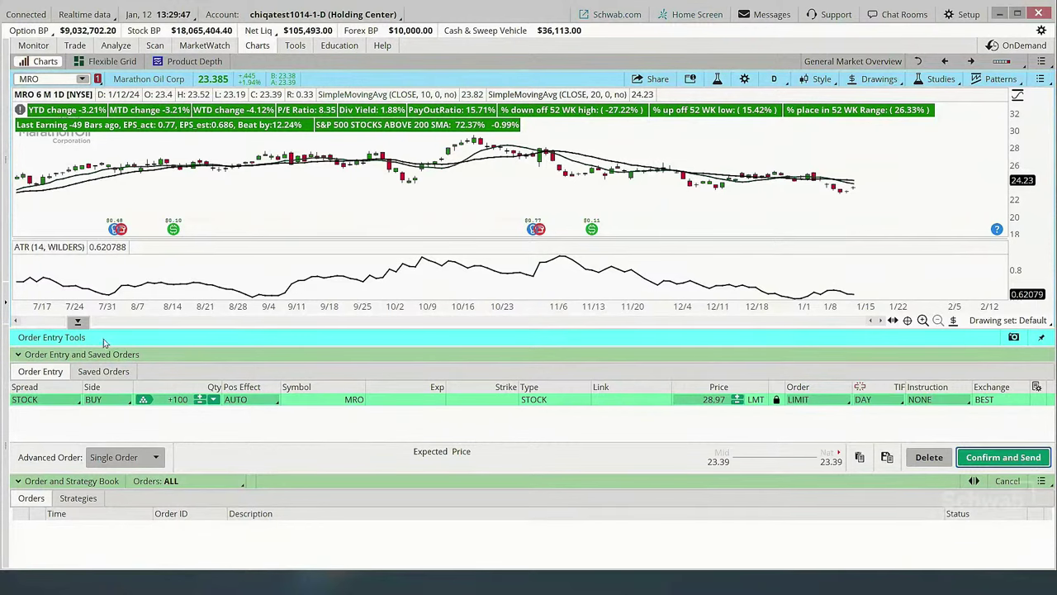
{"action": "left_click", "coordinate": [78, 321]}
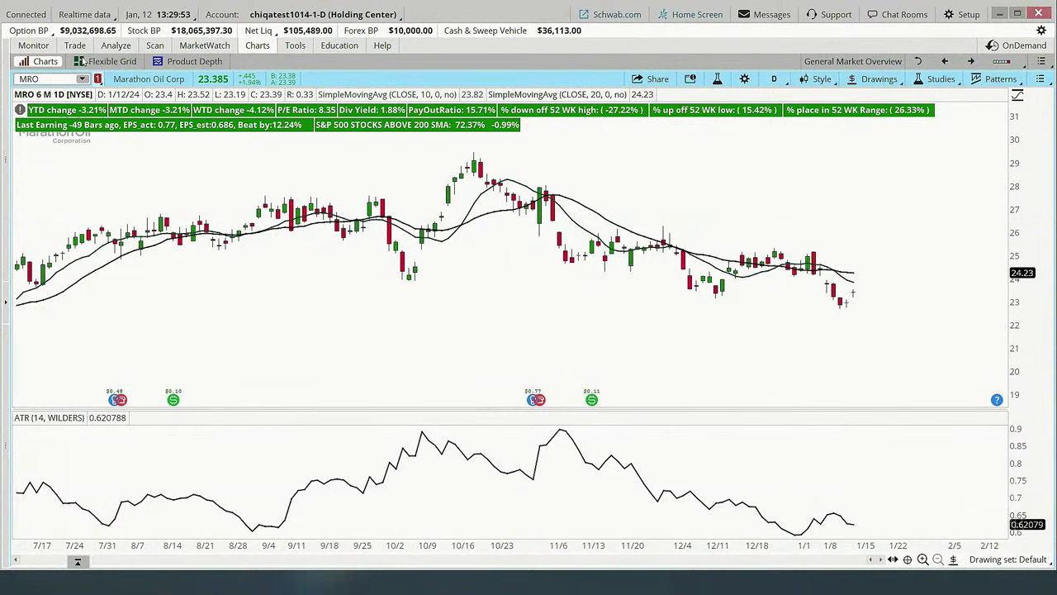
Return from the Trade page to the MRO chart, and open the order rules of the 100-share MRO buy order
{"action": "left_click", "coordinate": [75, 46]}
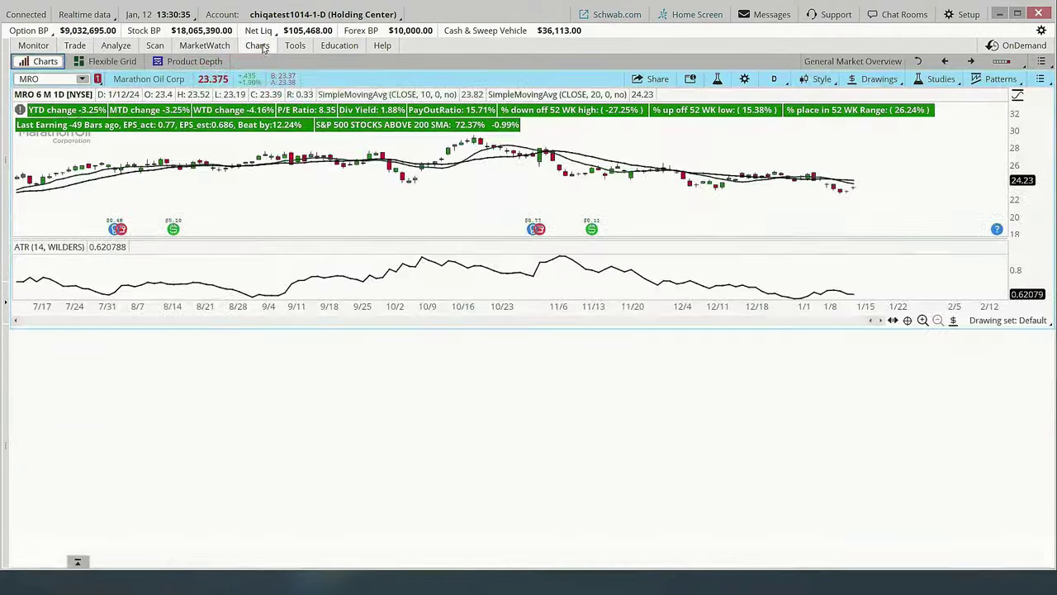
{"action": "left_click", "coordinate": [257, 45]}
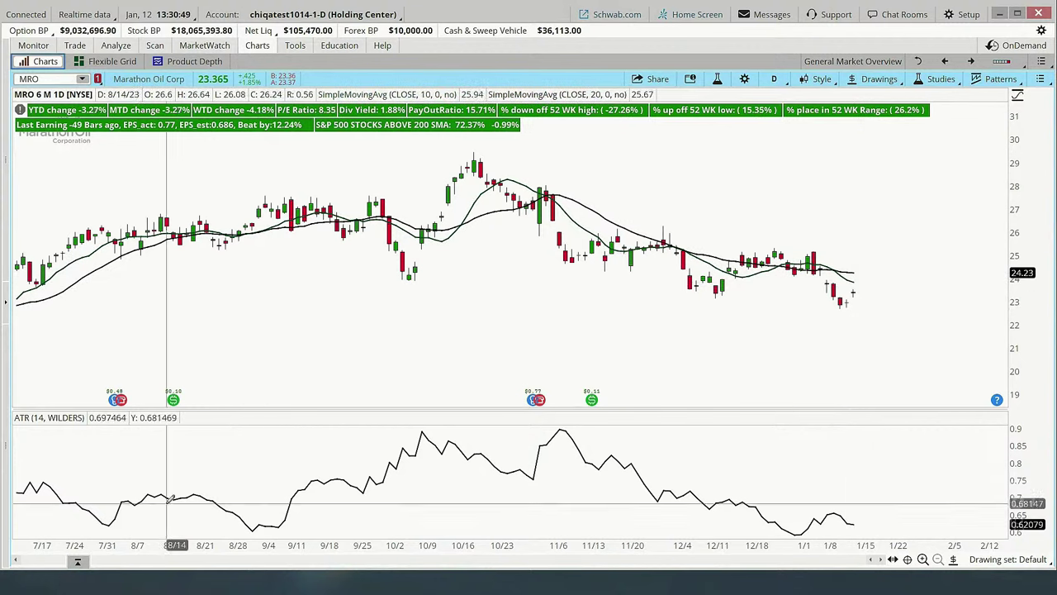
{"action": "left_click", "coordinate": [78, 562]}
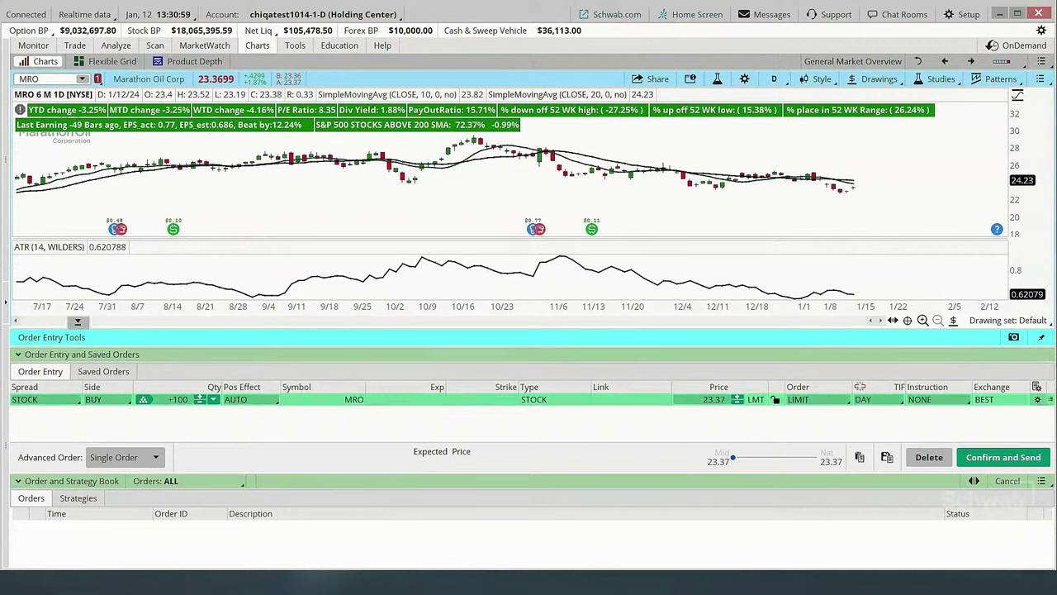
{"action": "left_click", "coordinate": [1036, 399]}
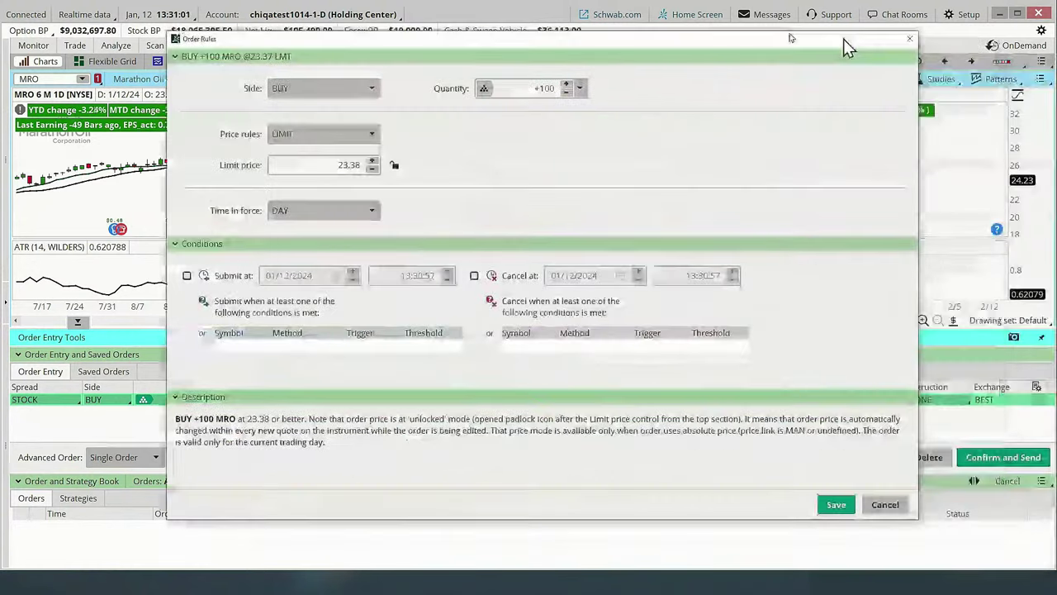
{"action": "left_click_drag", "start_coordinate": [843, 39], "coordinate": [738, 33]}
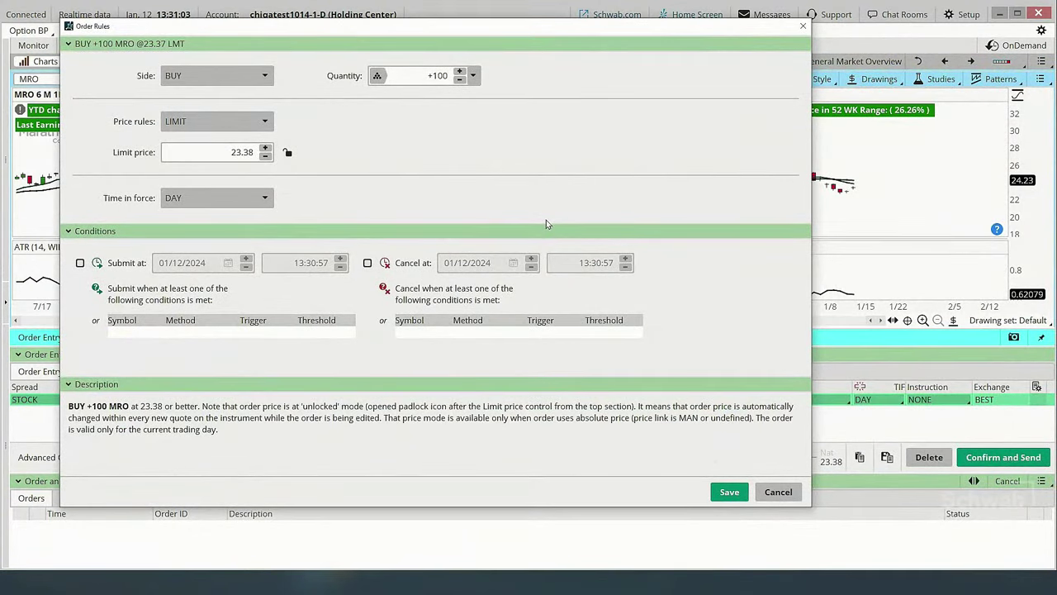
{"action": "left_click_drag", "start_coordinate": [512, 34], "coordinate": [606, 39]}
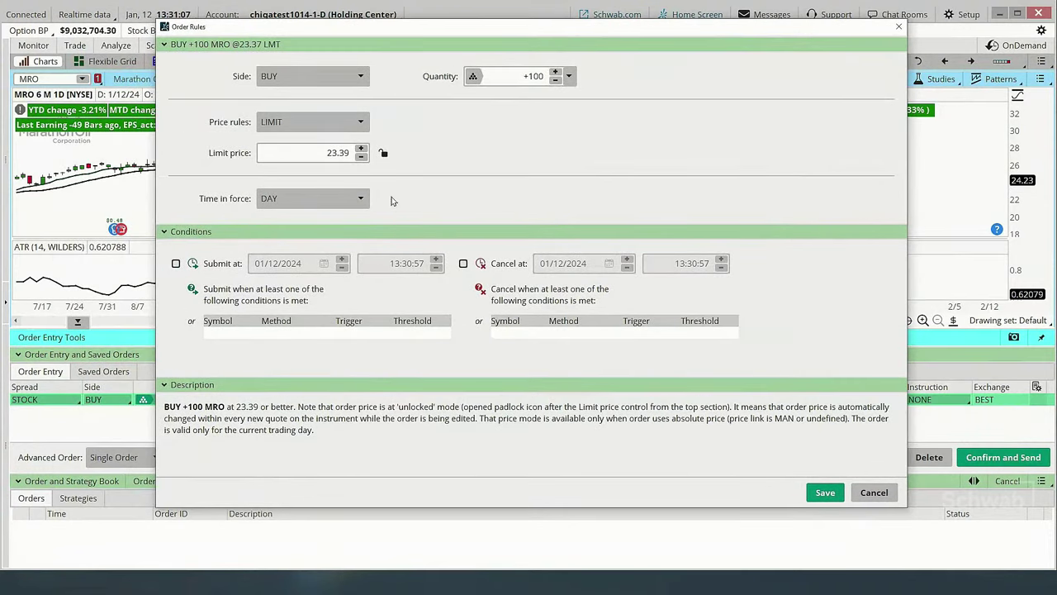
Set the MRO buy order's price rule to MARKET and its time in force to GTC
{"action": "left_click", "coordinate": [359, 130]}
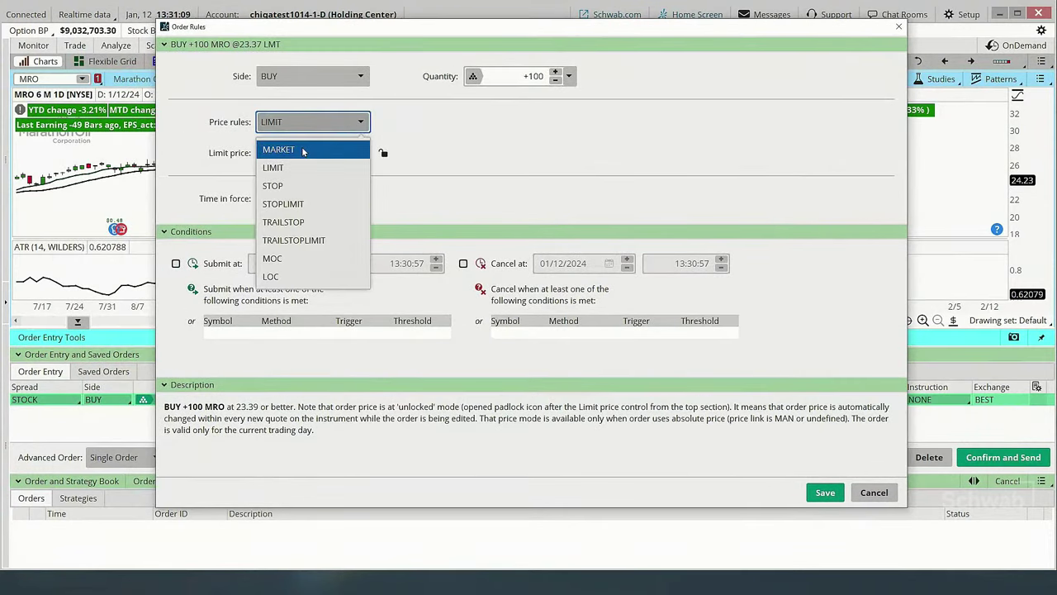
{"action": "left_click", "coordinate": [304, 151]}
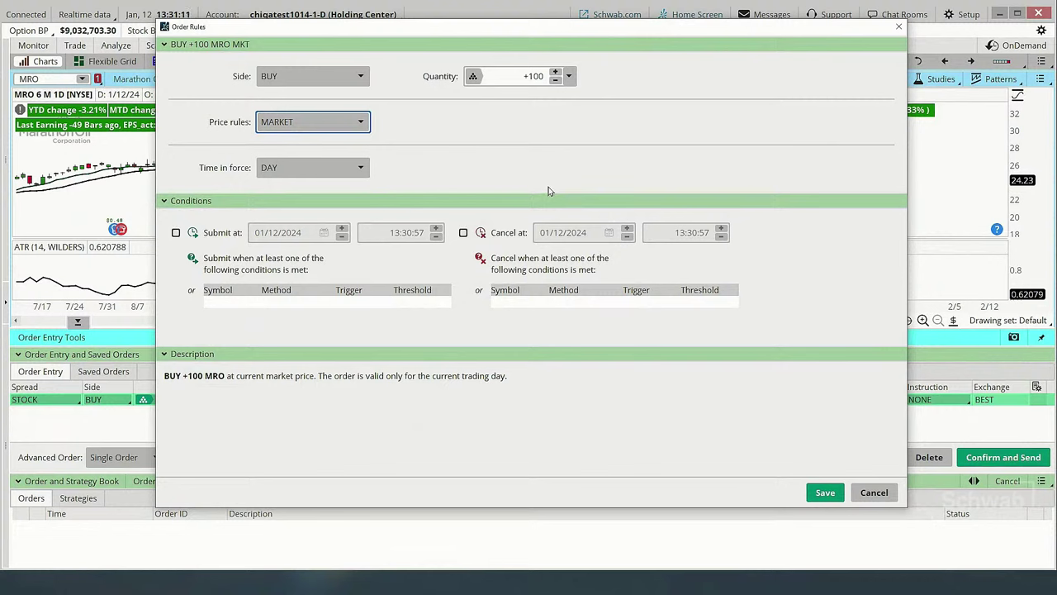
{"action": "left_click", "coordinate": [362, 168]}
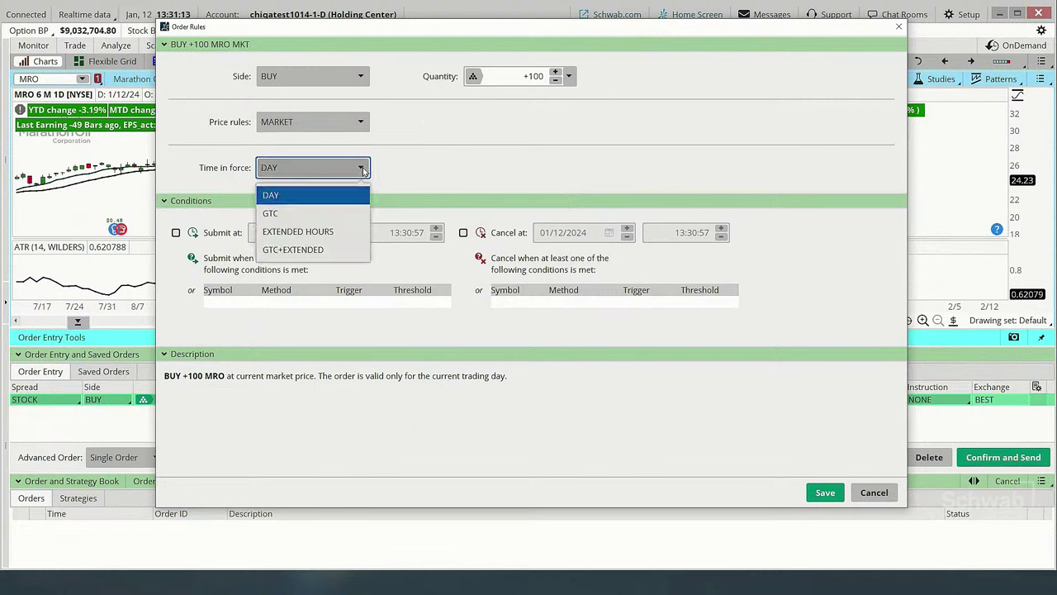
{"action": "left_click", "coordinate": [289, 213]}
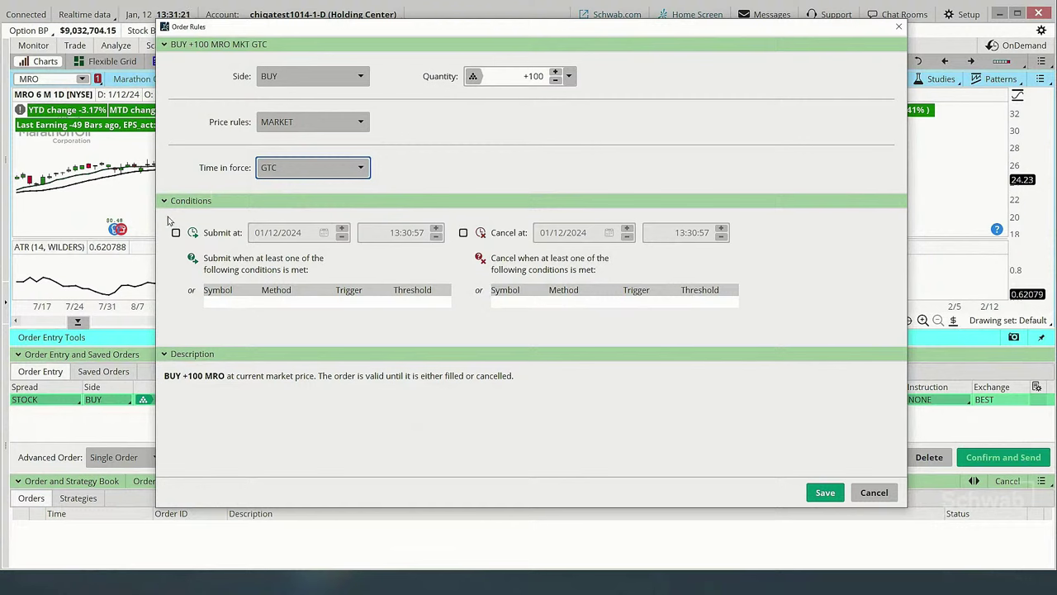
Add a submit condition for MRO to the order rules and open its study-based method for editing
{"action": "left_click", "coordinate": [224, 304]}
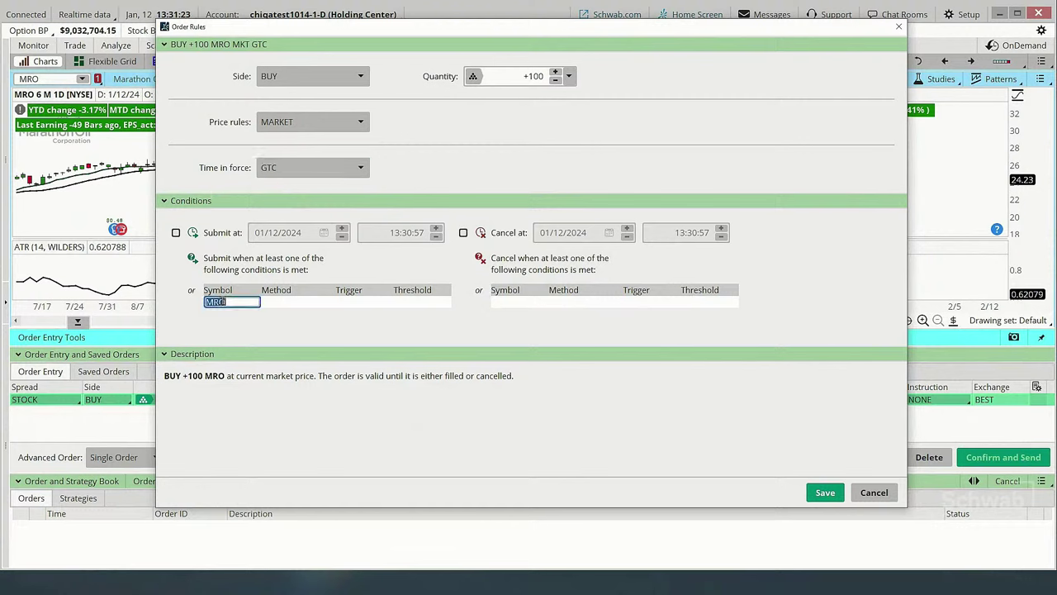
{"action": "left_click", "coordinate": [332, 305]}
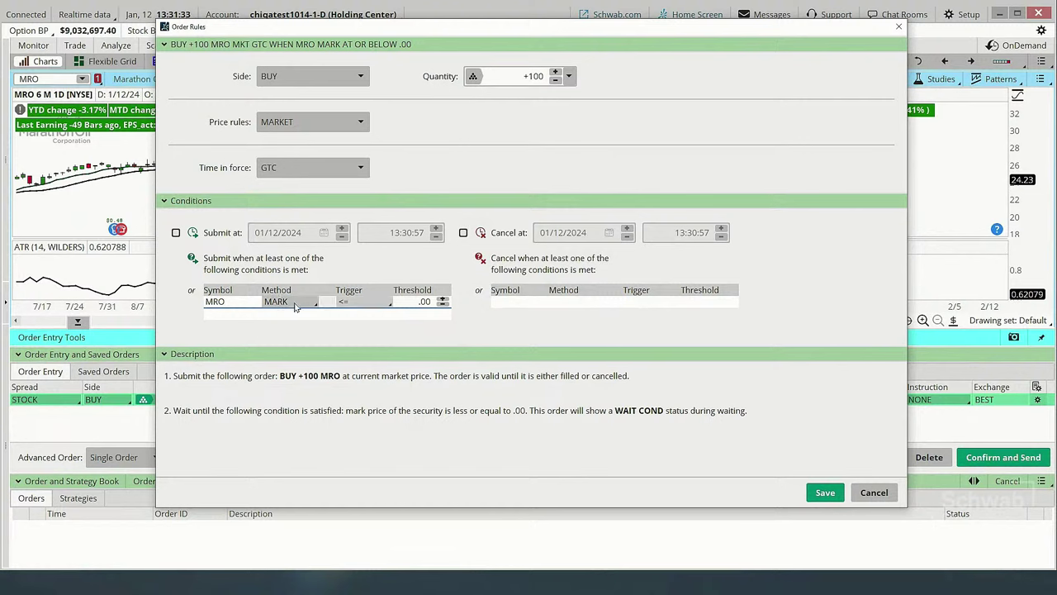
{"action": "left_click", "coordinate": [294, 302]}
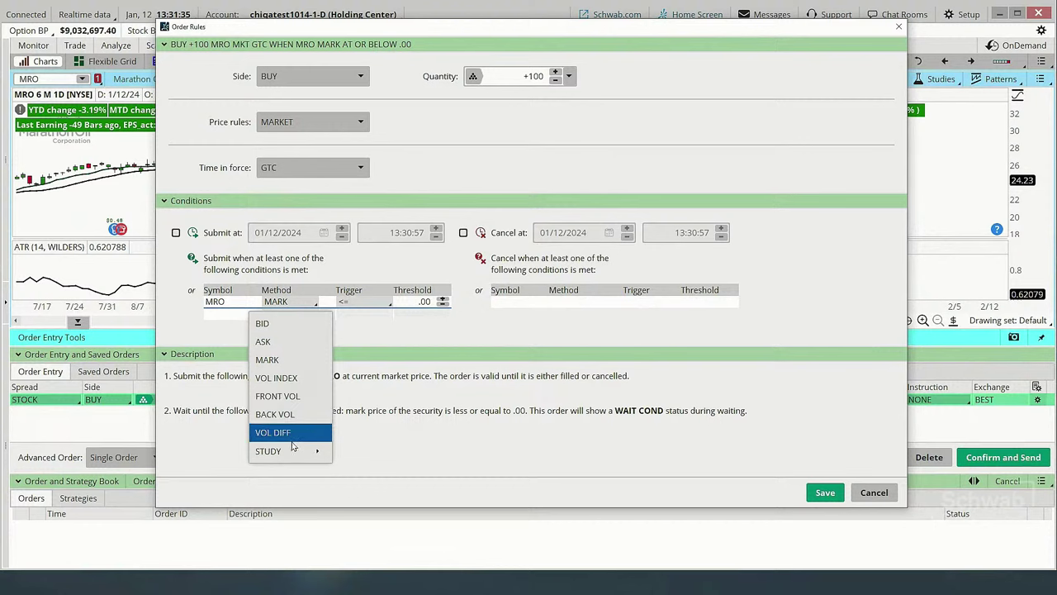
{"action": "mouse_move", "coordinate": [294, 450]}
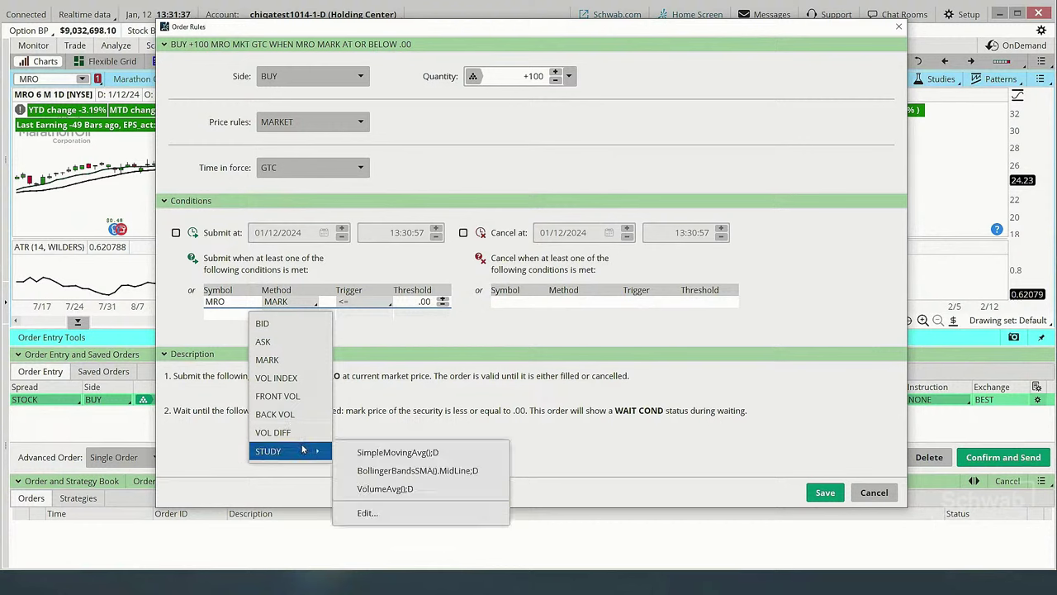
{"action": "left_click", "coordinate": [364, 514]}
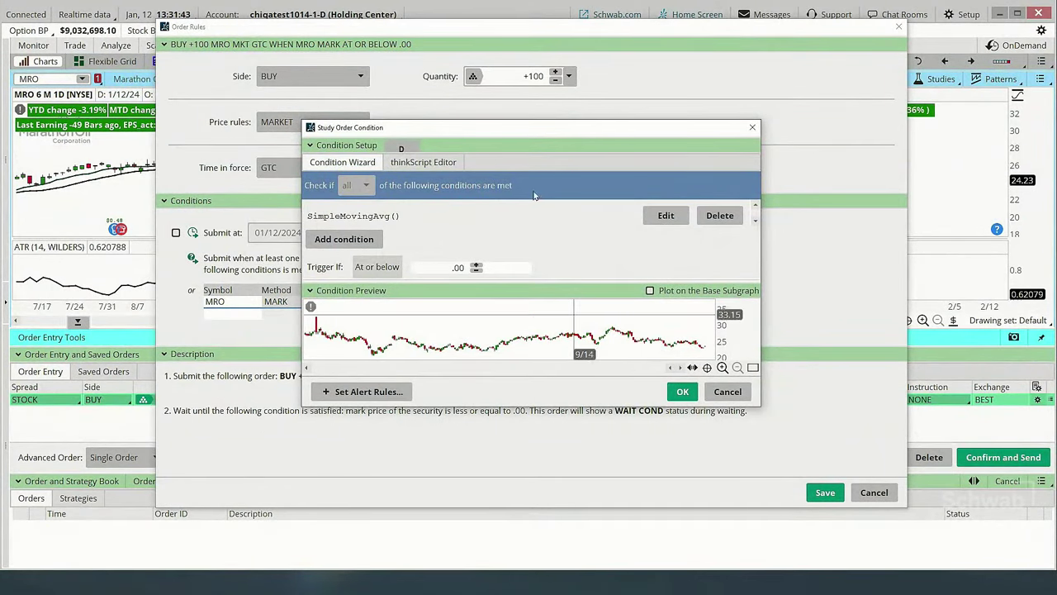
Enlarge the Study Order Condition window and reposition it over the order rules
{"action": "left_click_drag", "start_coordinate": [512, 136], "coordinate": [452, 75]}
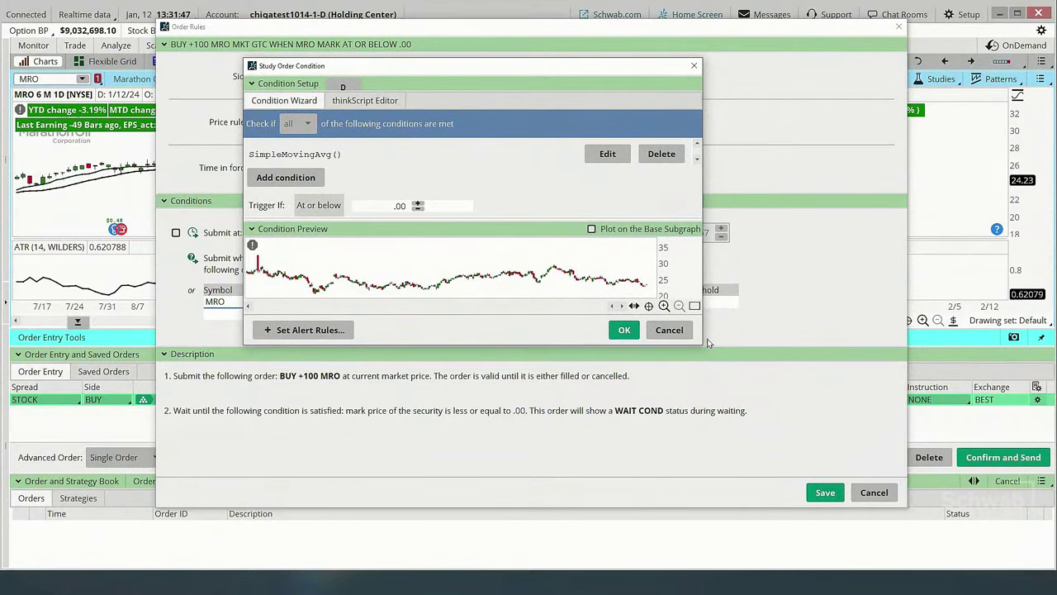
{"action": "left_click_drag", "start_coordinate": [702, 346], "coordinate": [990, 558]}
{"action": "left_click_drag", "start_coordinate": [649, 69], "coordinate": [552, 43]}
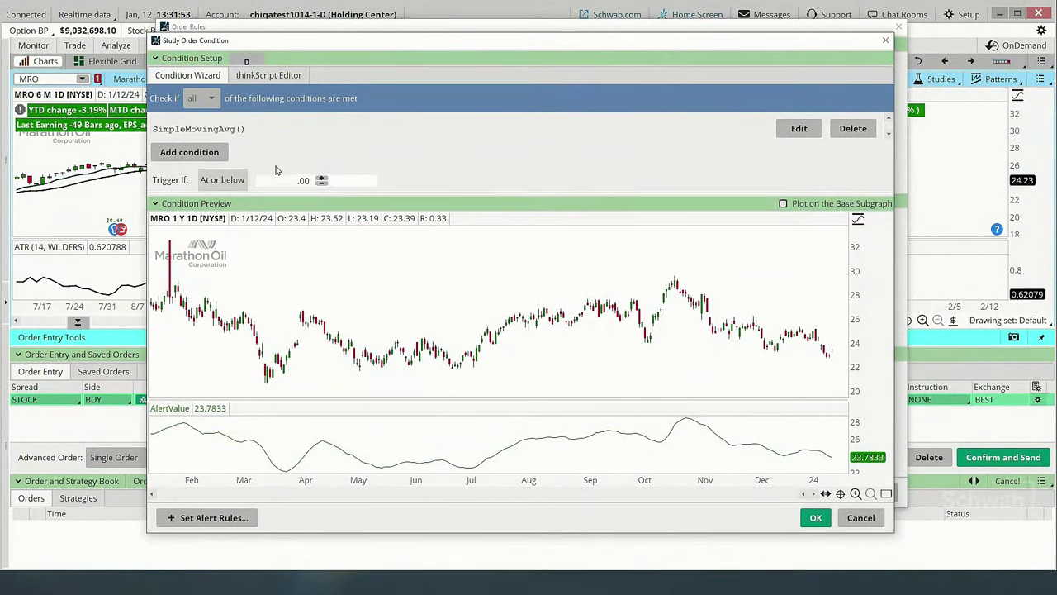
Delete the default SimpleMovingAvg condition and start a new condition based on the SimpleMovingAvg study
{"action": "left_click", "coordinate": [853, 129]}
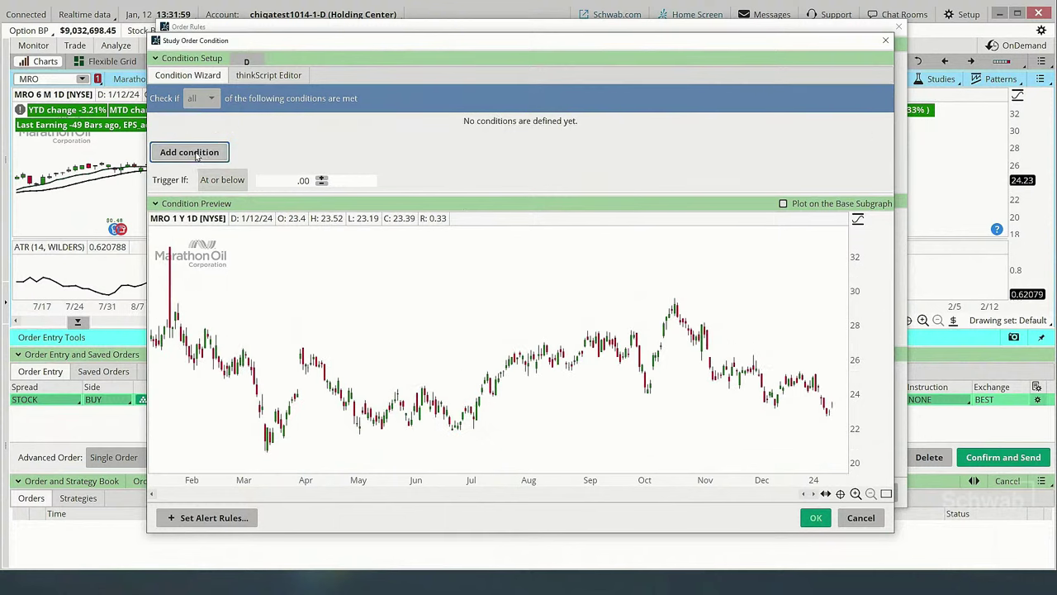
{"action": "left_click", "coordinate": [197, 155]}
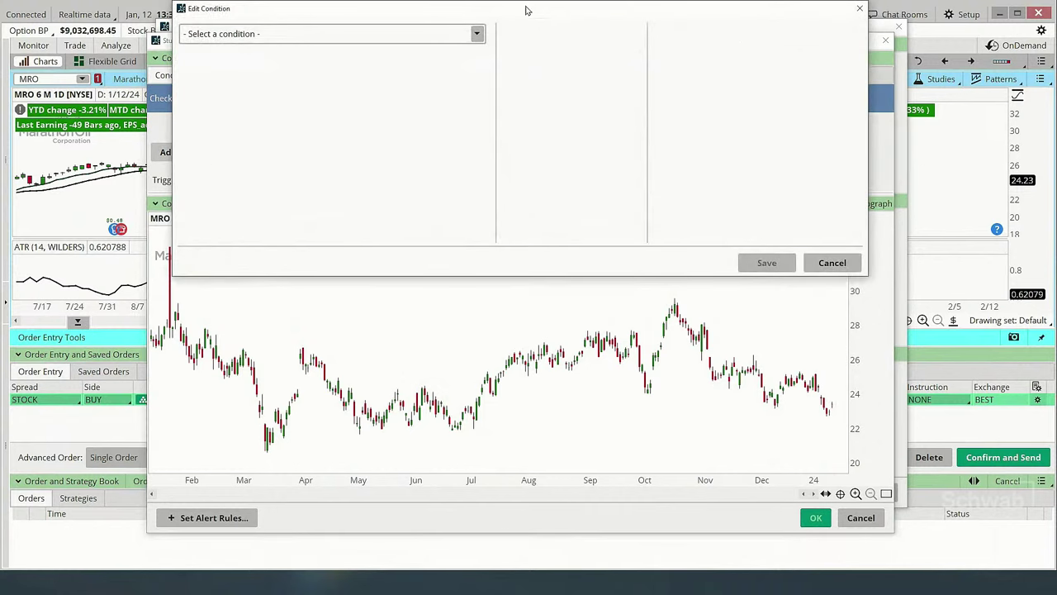
{"action": "left_click", "coordinate": [476, 34]}
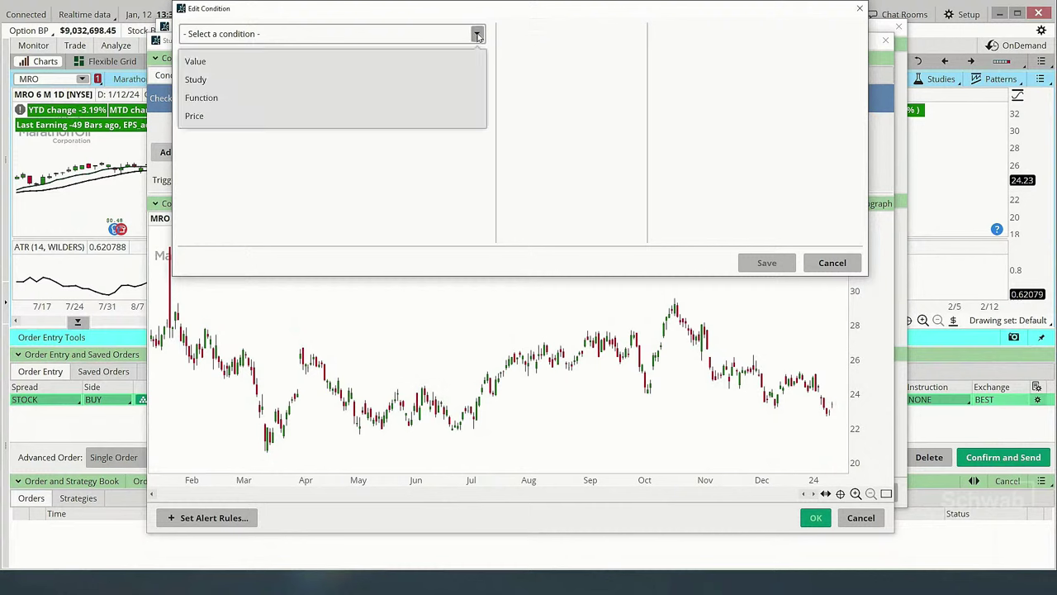
{"action": "left_click", "coordinate": [199, 81]}
{"action": "left_click", "coordinate": [254, 35]}
{"action": "type", "text": "simpl"}
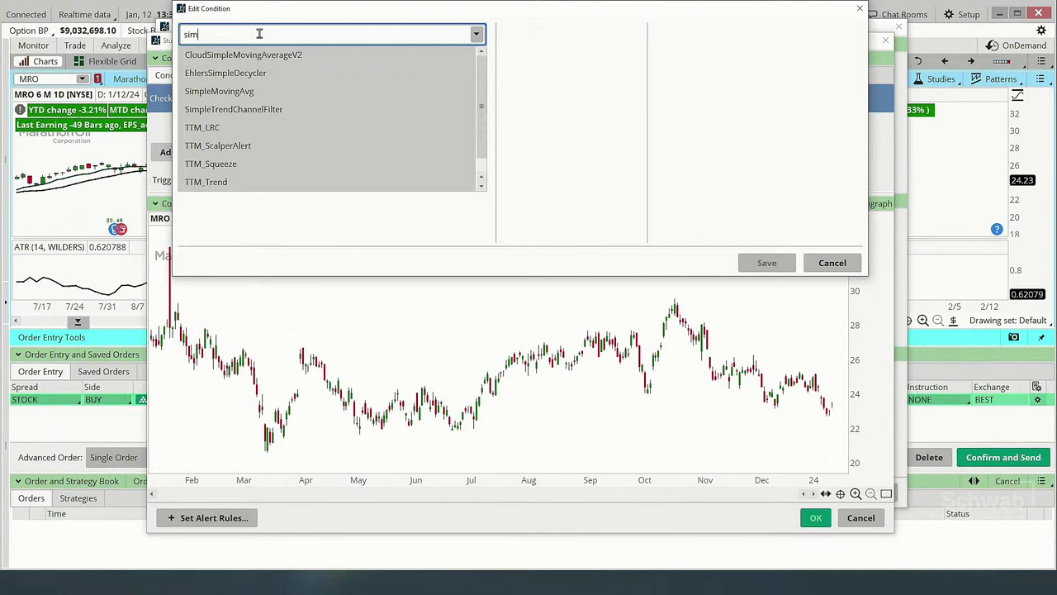
{"action": "left_click", "coordinate": [228, 91]}
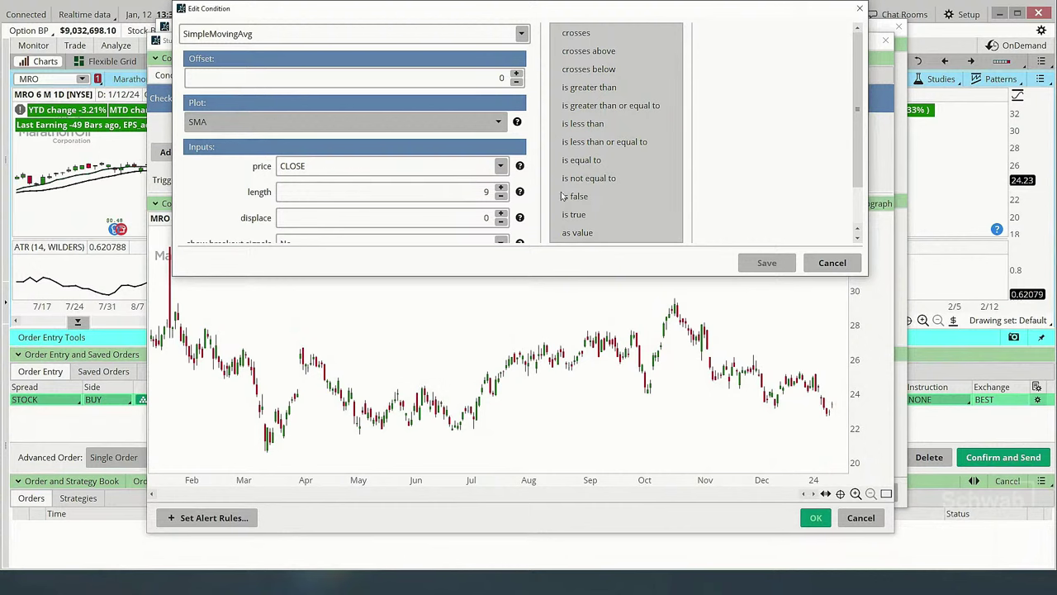
Set the length of the first SimpleMovingAvg to 10 and review its remaining inputs
{"action": "left_click", "coordinate": [484, 190]}
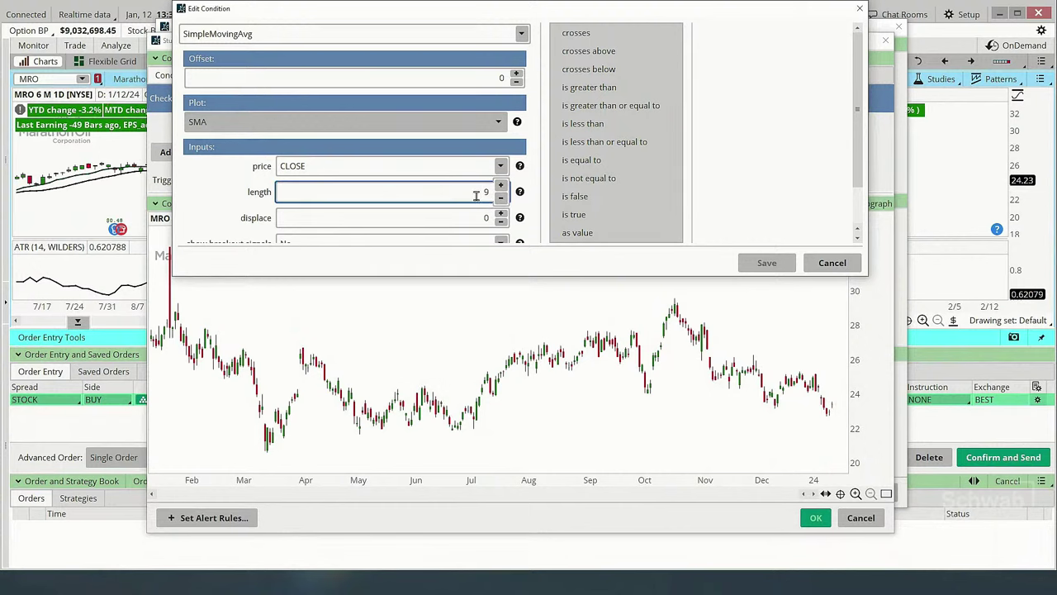
{"action": "double_click", "coordinate": [494, 192]}
{"action": "type", "text": "10"}
{"action": "key", "text": "Return"}
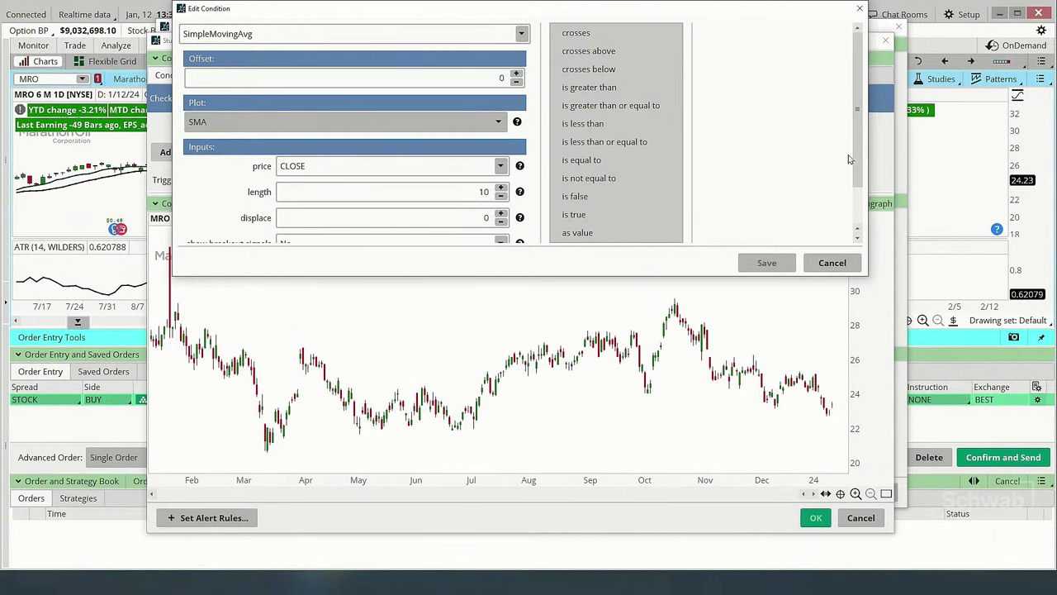
{"action": "scroll", "coordinate": [856, 157], "scroll_direction": "down", "scroll_amount": 3}
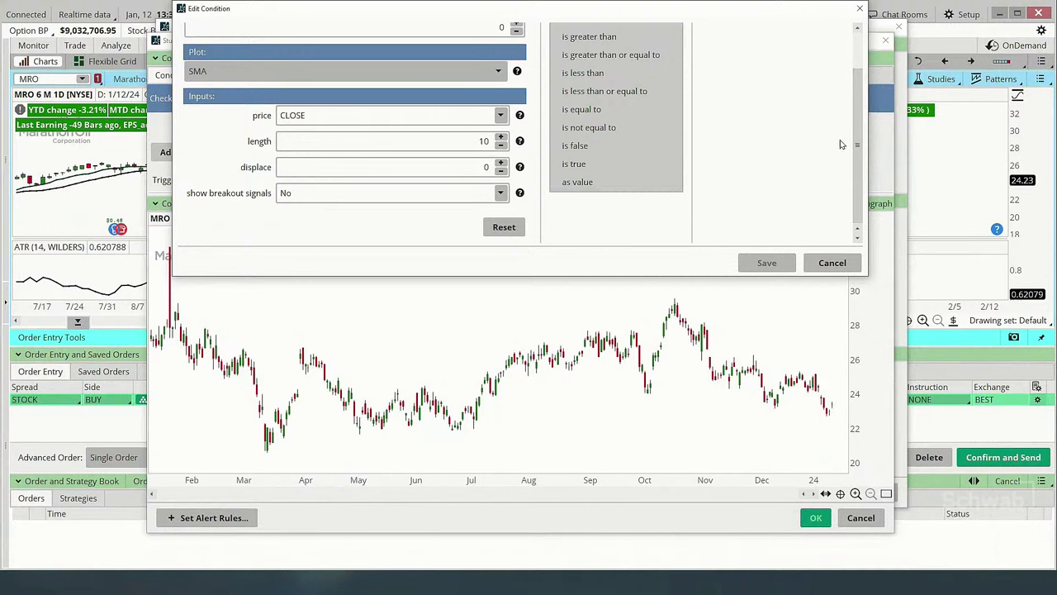
{"action": "scroll", "coordinate": [838, 140], "scroll_direction": "up", "scroll_amount": 3}
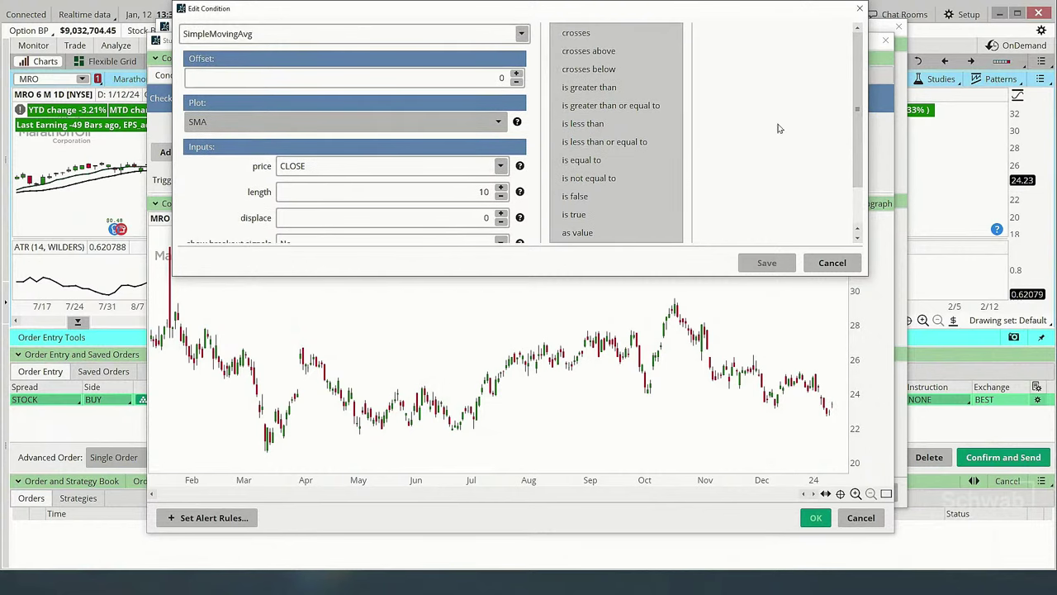
Make the condition "crosses above" a second SimpleMovingAvg study with a length of 19
{"action": "left_click", "coordinate": [588, 51]}
{"action": "left_click", "coordinate": [684, 31]}
{"action": "type", "text": "simple"}
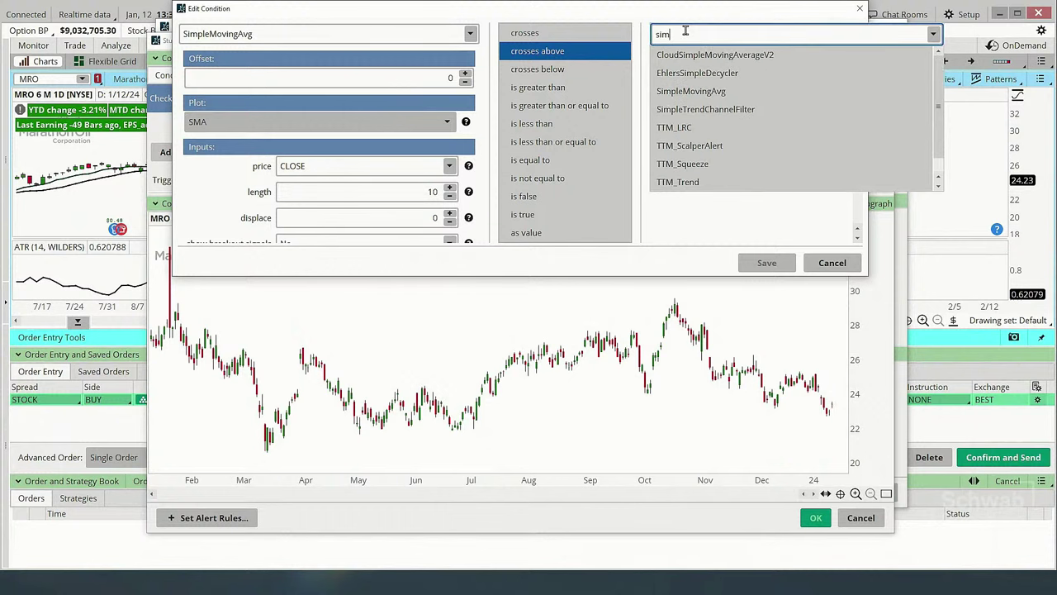
{"action": "left_click", "coordinate": [691, 91]}
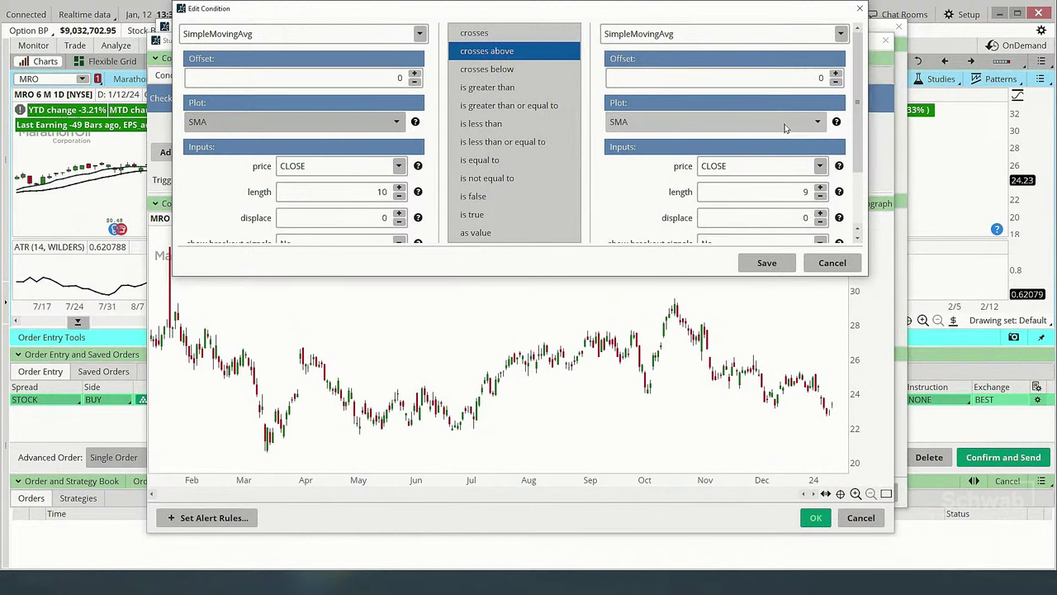
{"action": "left_click", "coordinate": [820, 187]}
{"action": "left_click", "coordinate": [821, 187]}
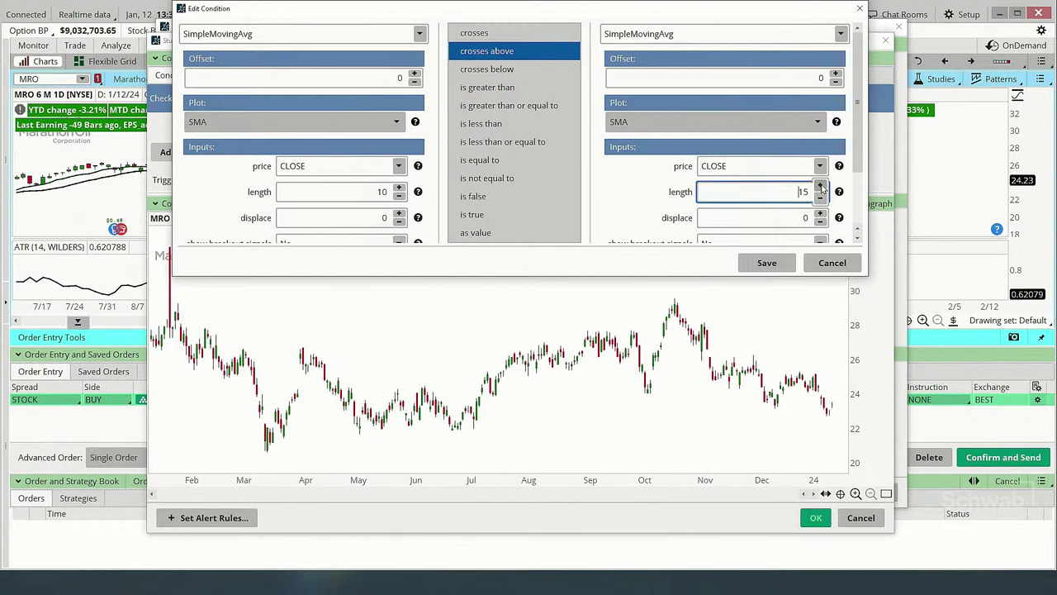
{"action": "left_click", "coordinate": [821, 187]}
{"action": "left_click", "coordinate": [821, 186]}
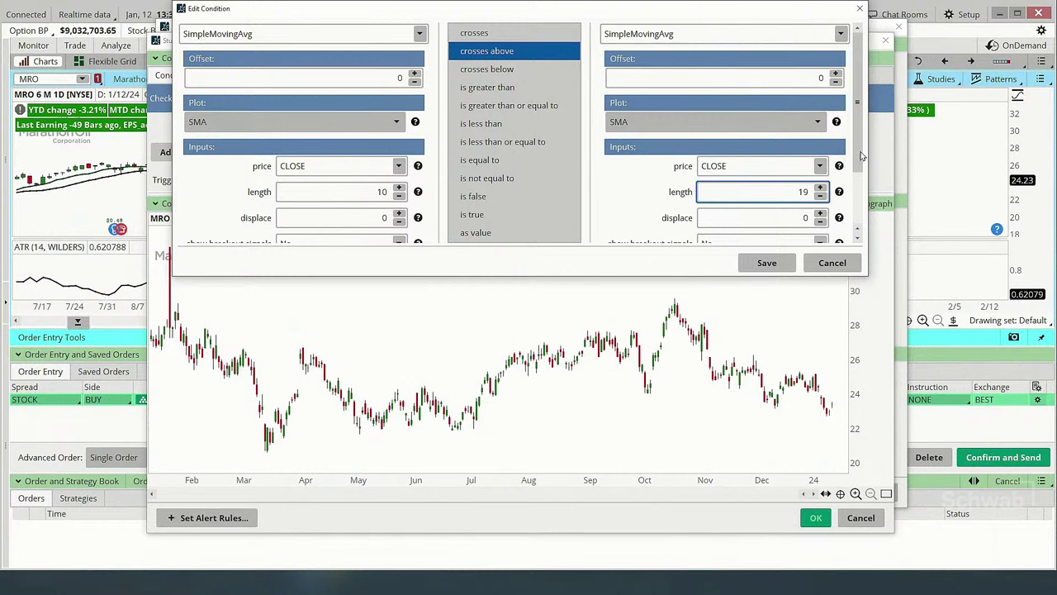
Set the crossover condition to occur within 0 bars
{"action": "scroll", "coordinate": [862, 173], "scroll_direction": "down", "scroll_amount": 1}
{"action": "left_click_drag", "start_coordinate": [861, 173], "coordinate": [861, 216]}
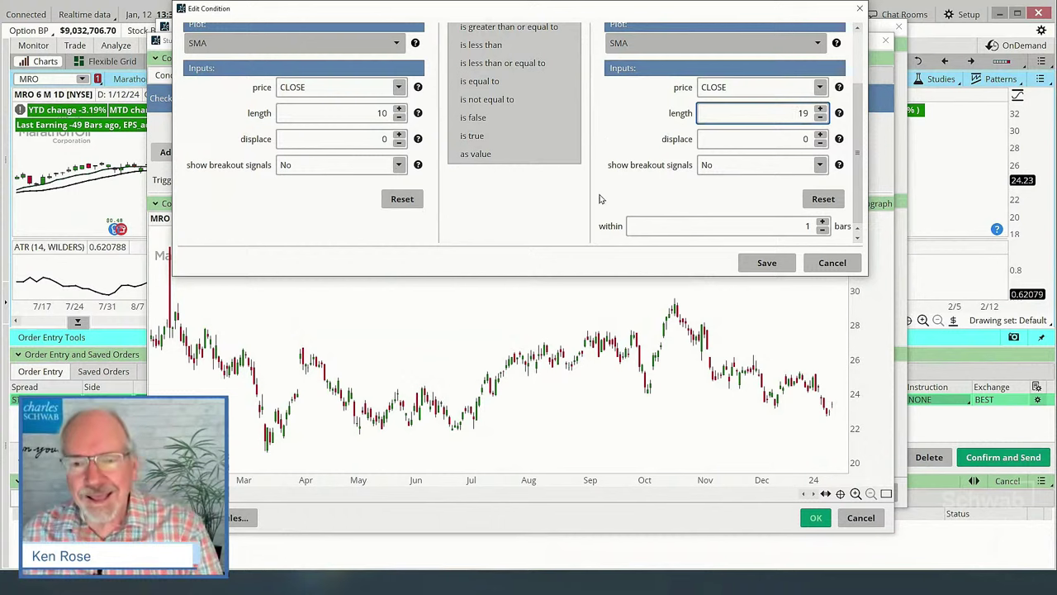
{"action": "left_click", "coordinate": [821, 220]}
{"action": "left_click", "coordinate": [822, 220]}
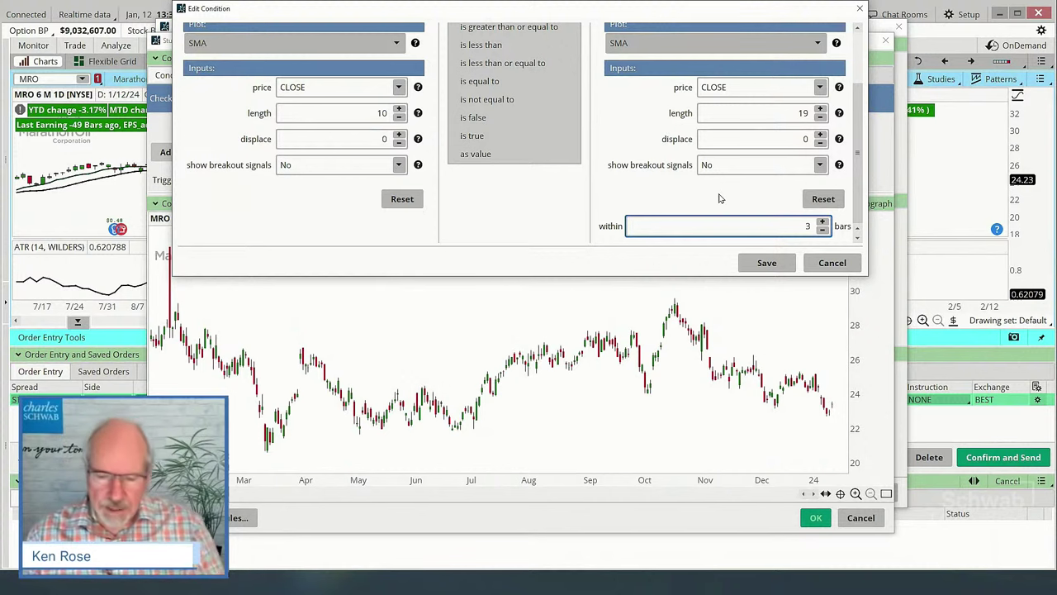
{"action": "double_click", "coordinate": [809, 225]}
{"action": "type", "text": "0"}
{"action": "key", "text": "Tab"}
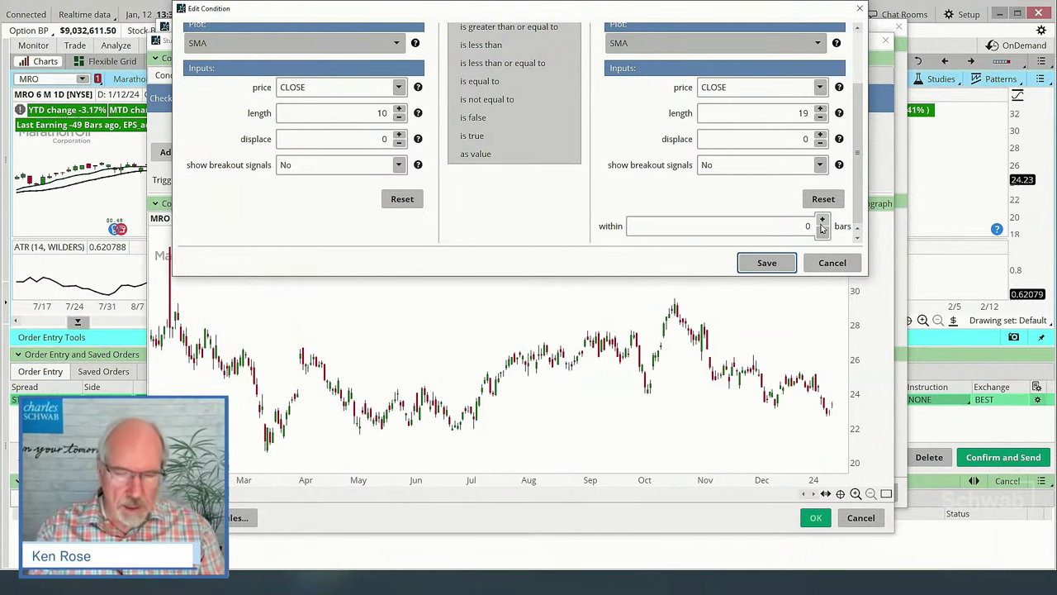
Set the second SimpleMovingAvg's length to 20 and save the crossover condition
{"action": "left_click", "coordinate": [821, 108]}
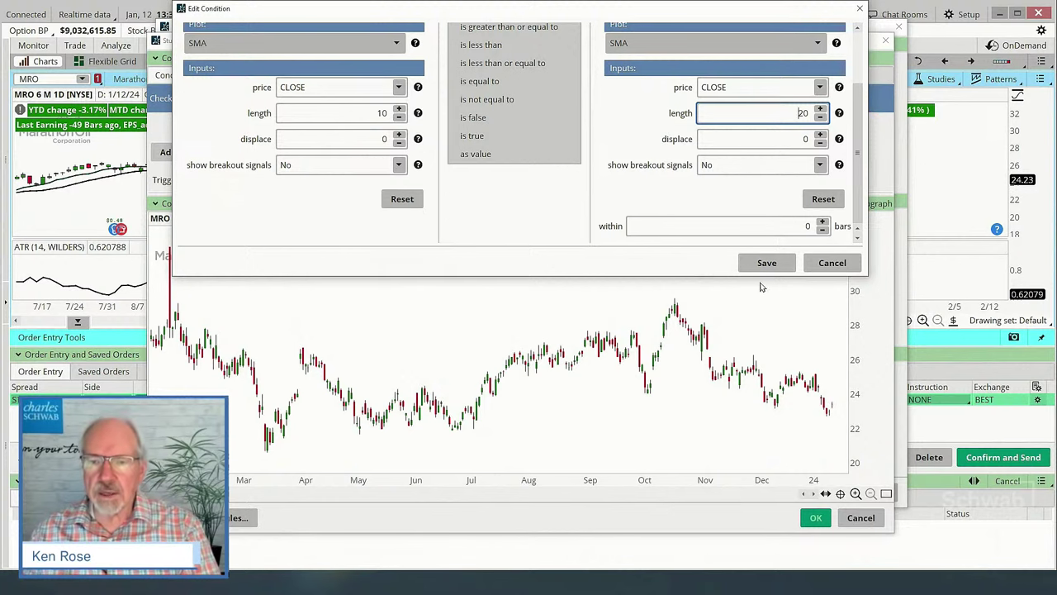
{"action": "left_click_drag", "start_coordinate": [777, 2], "coordinate": [777, 54]}
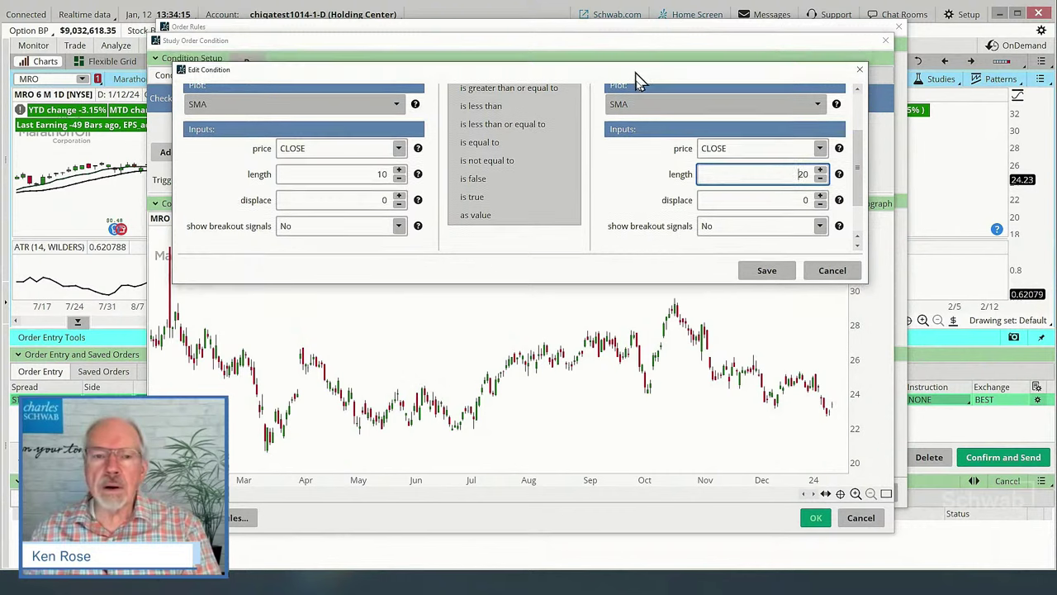
{"action": "left_click", "coordinate": [768, 280]}
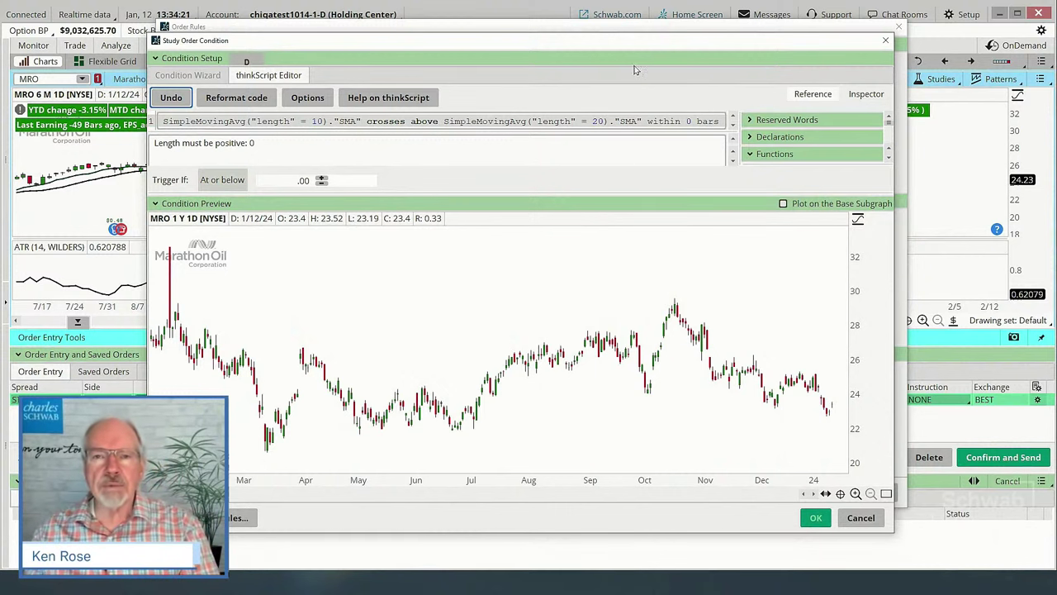
Reposition the Study Order Condition window and enlarge the thinkScript Editor's code area
{"action": "left_click_drag", "start_coordinate": [633, 41], "coordinate": [650, 64]}
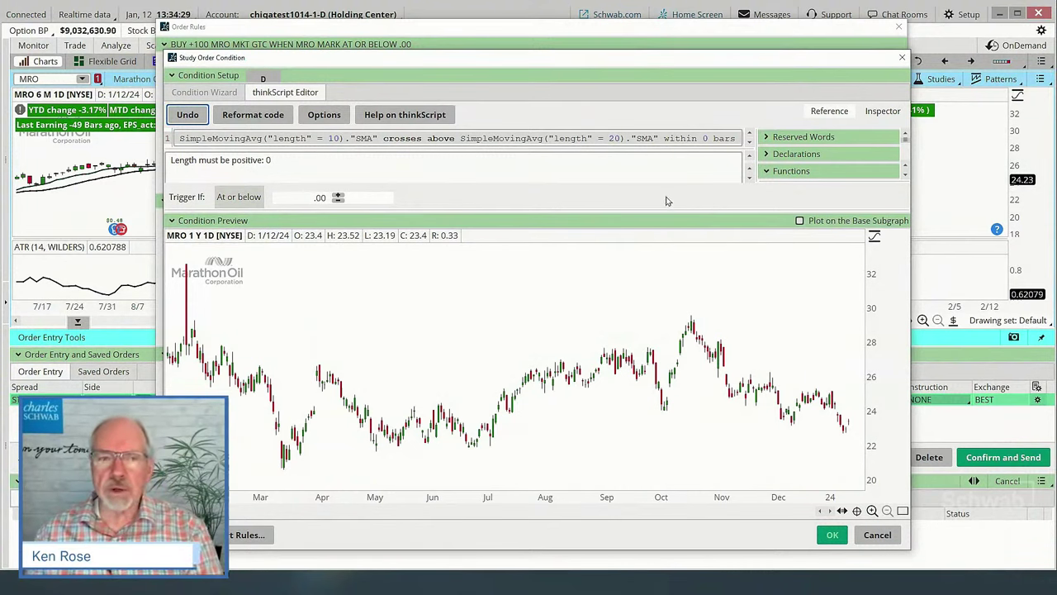
{"action": "left_click", "coordinate": [285, 94]}
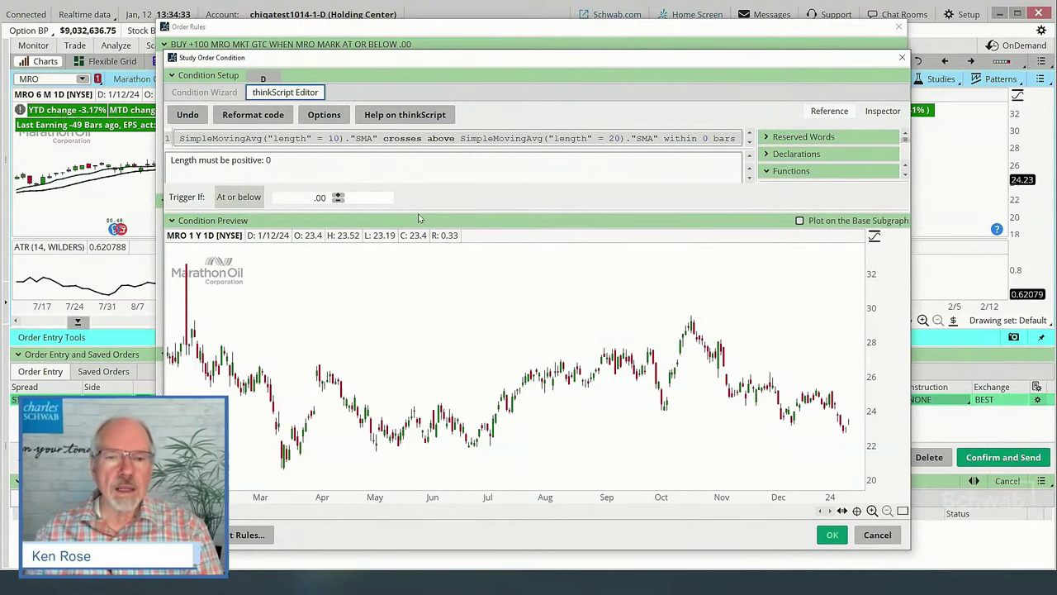
{"action": "left_click_drag", "start_coordinate": [418, 210], "coordinate": [412, 305]}
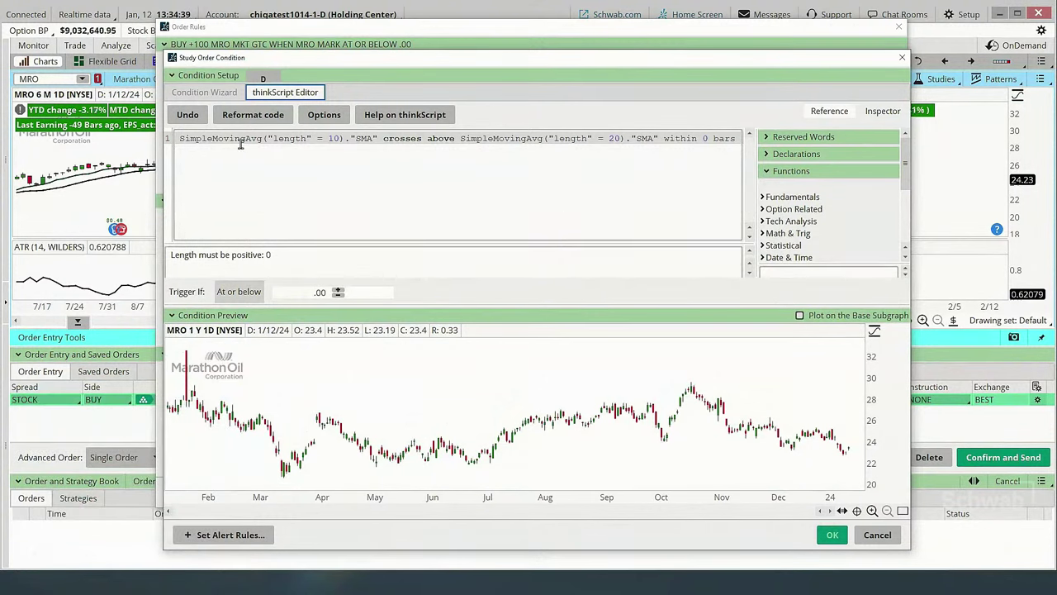
Enclose the entire SimpleMovingAvg crossover expression, through "within 0 bars", in parentheses
{"action": "left_click", "coordinate": [185, 141]}
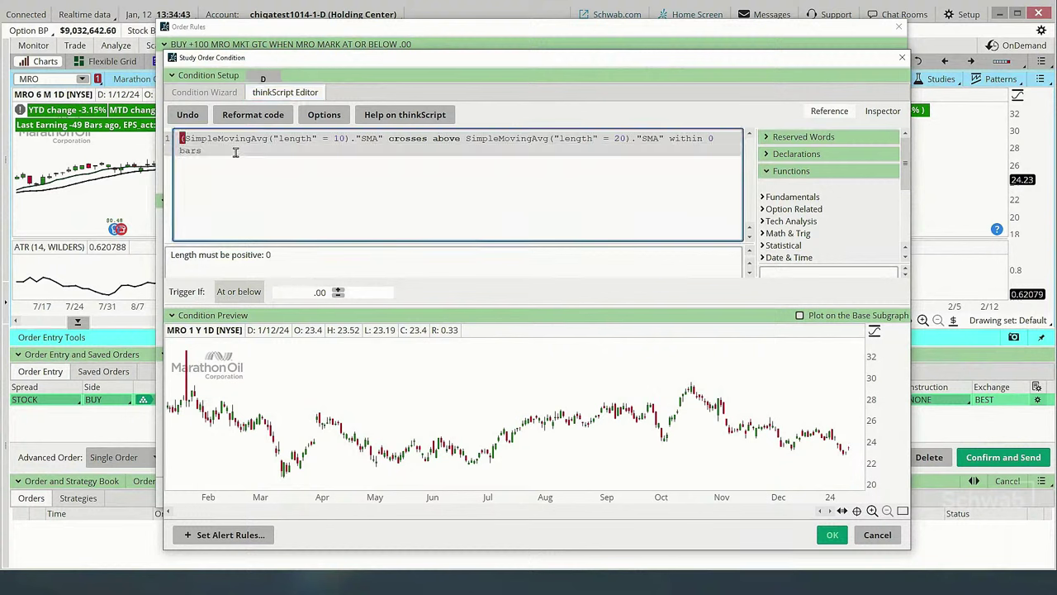
{"action": "type", "text": "("}
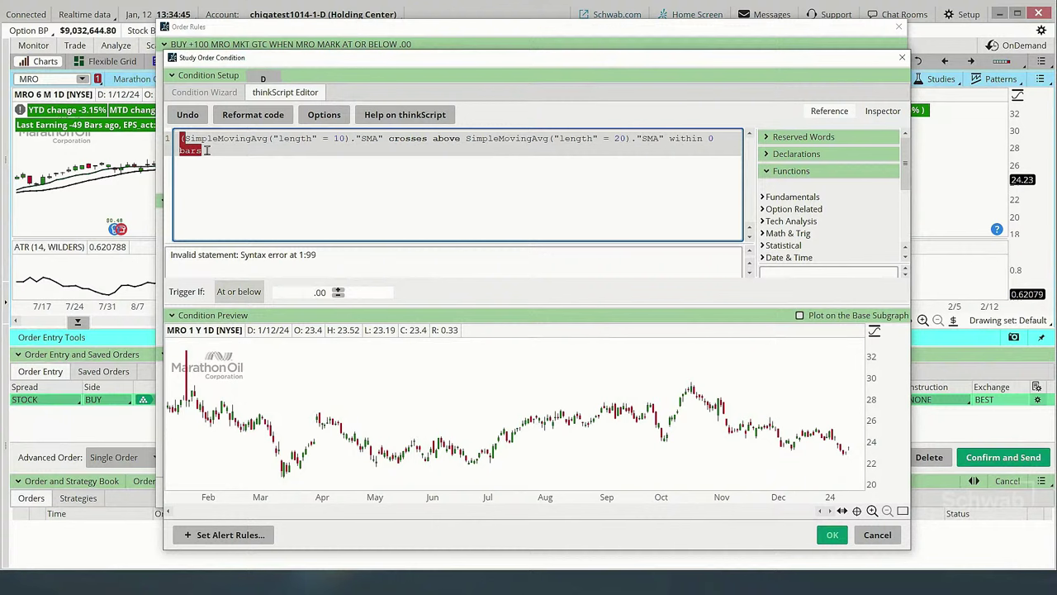
{"action": "key", "text": "End"}
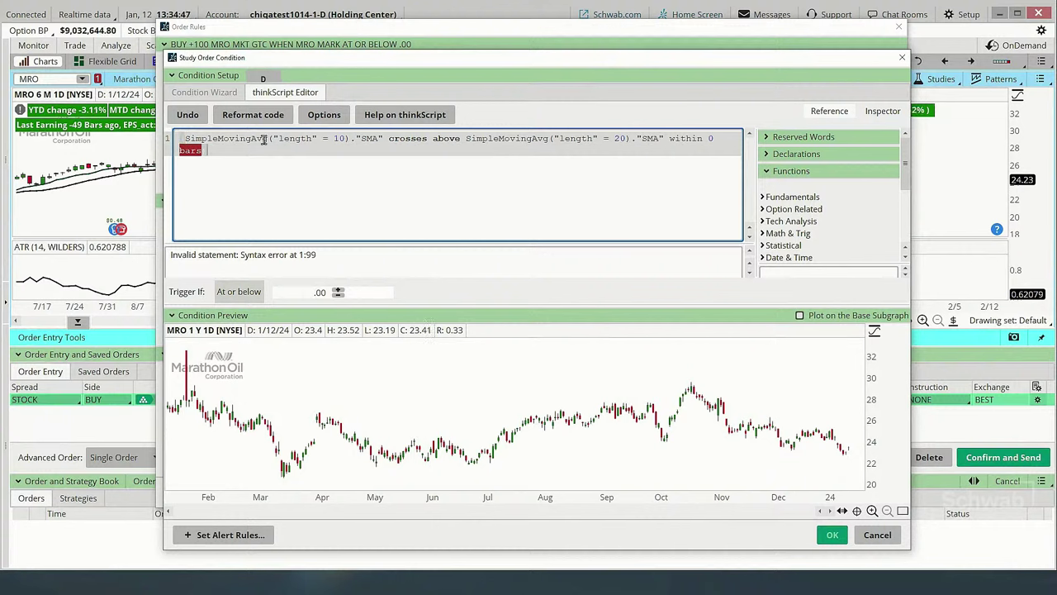
{"action": "type", "text": ")"}
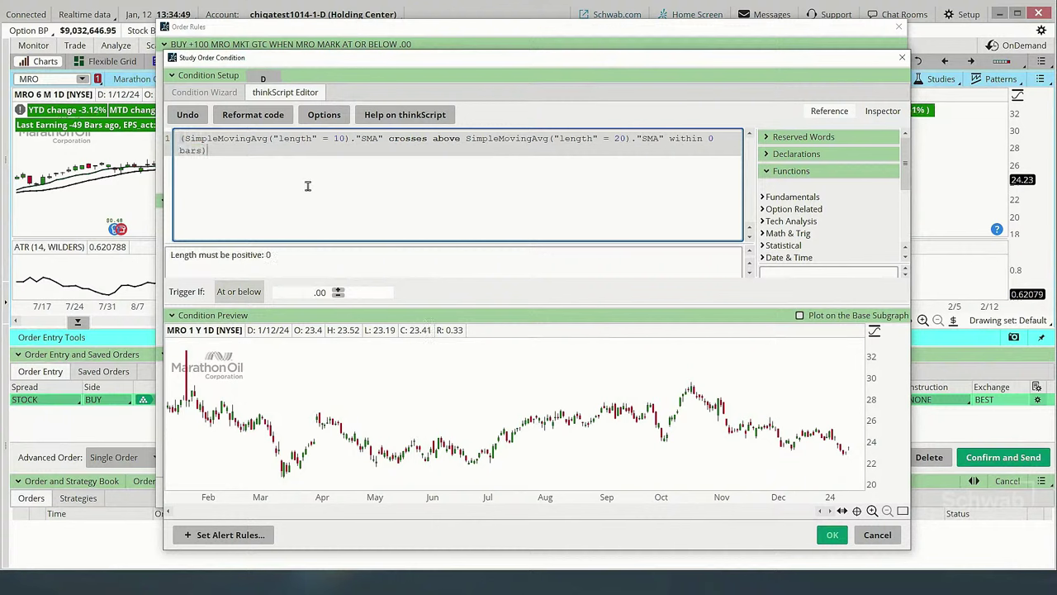
Append and close > SimpleMovingAvg("length" = 10)."SMA" to the condition, reusing the 10-period average expression from the crossover
{"action": "type", "text": " and close"}
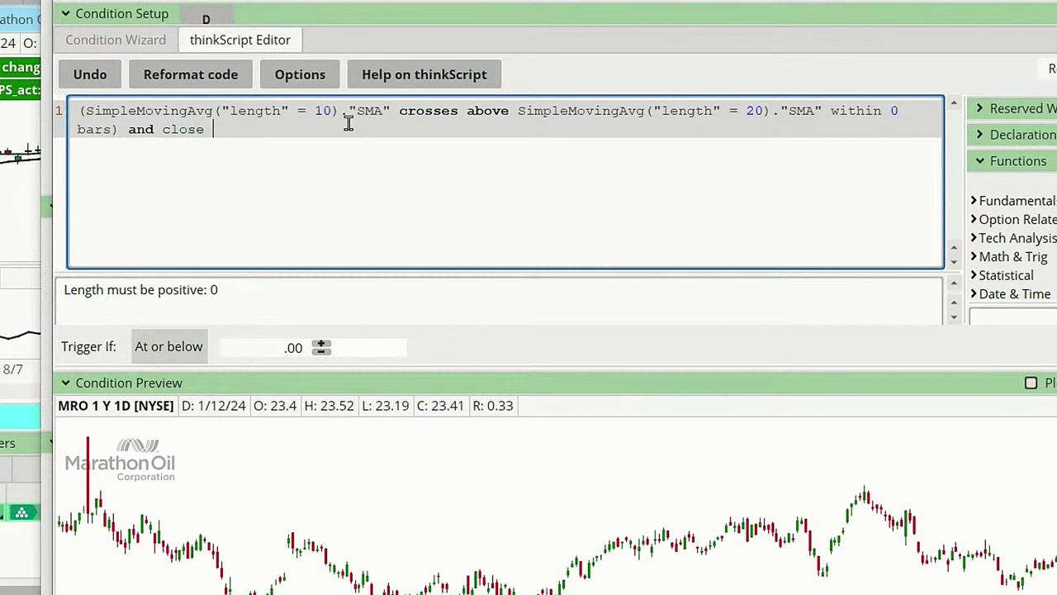
{"action": "type", "text": ">"}
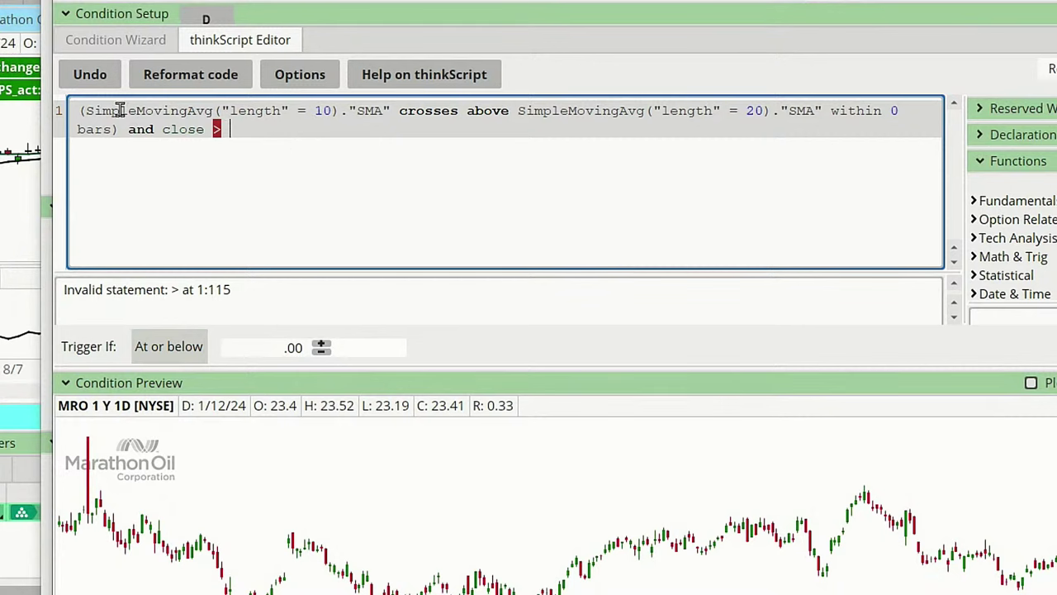
{"action": "left_click_drag", "start_coordinate": [86, 110], "coordinate": [393, 111]}
{"action": "key", "text": "ctrl+c"}
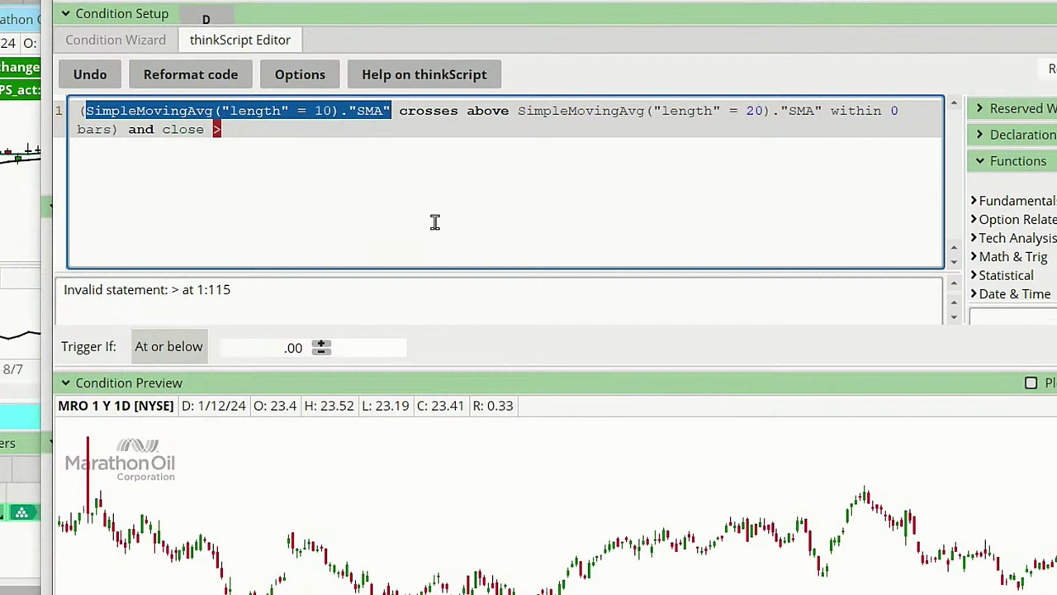
{"action": "left_click", "coordinate": [247, 135]}
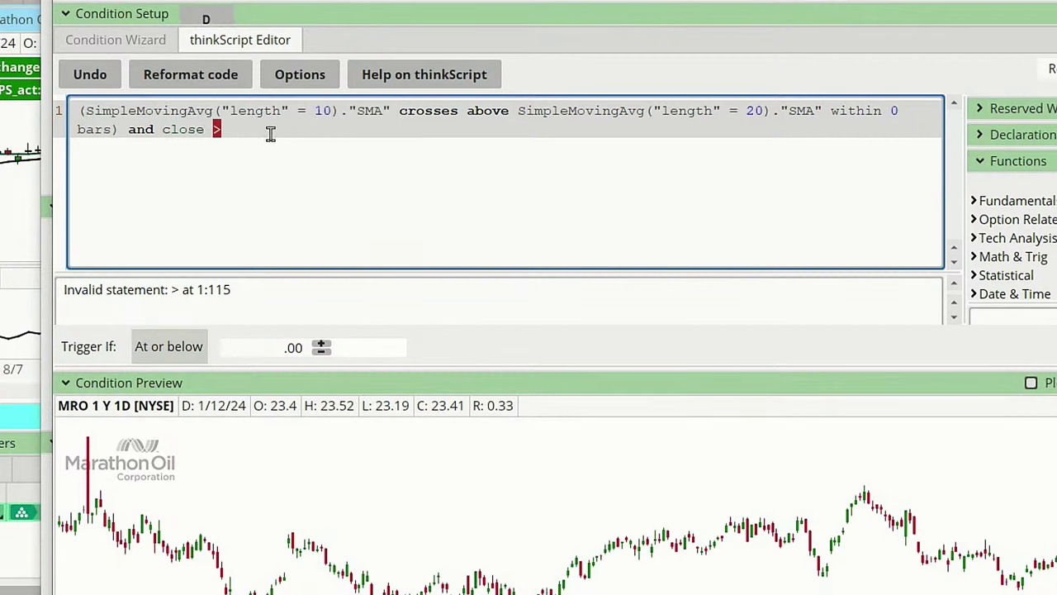
{"action": "key", "text": "ctrl+v"}
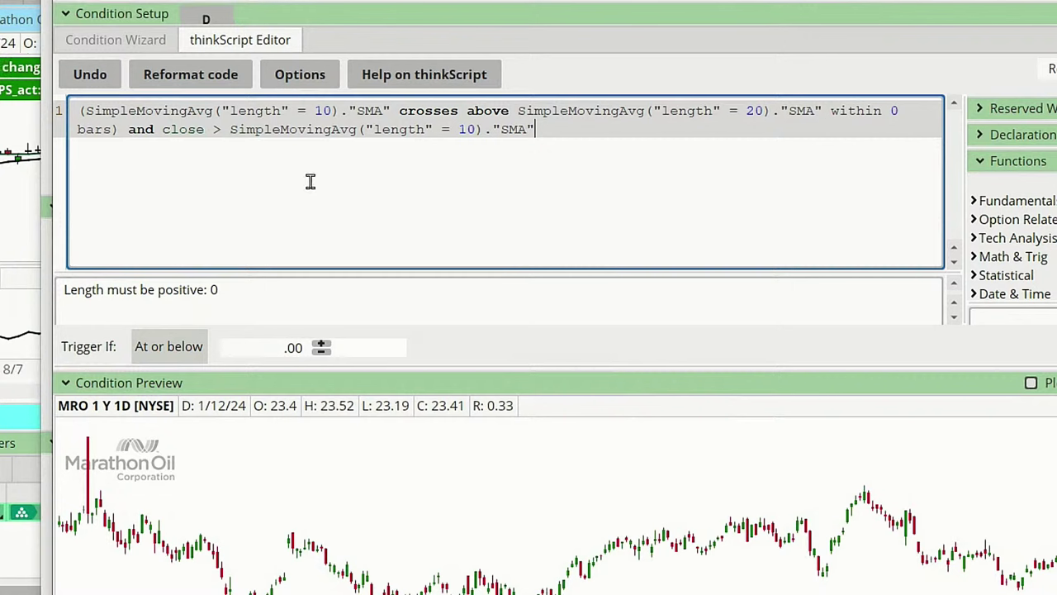
Enclose the SimpleMovingAvg expression after "close >" in parentheses
{"action": "left_click", "coordinate": [230, 130]}
{"action": "type", "text": "("}
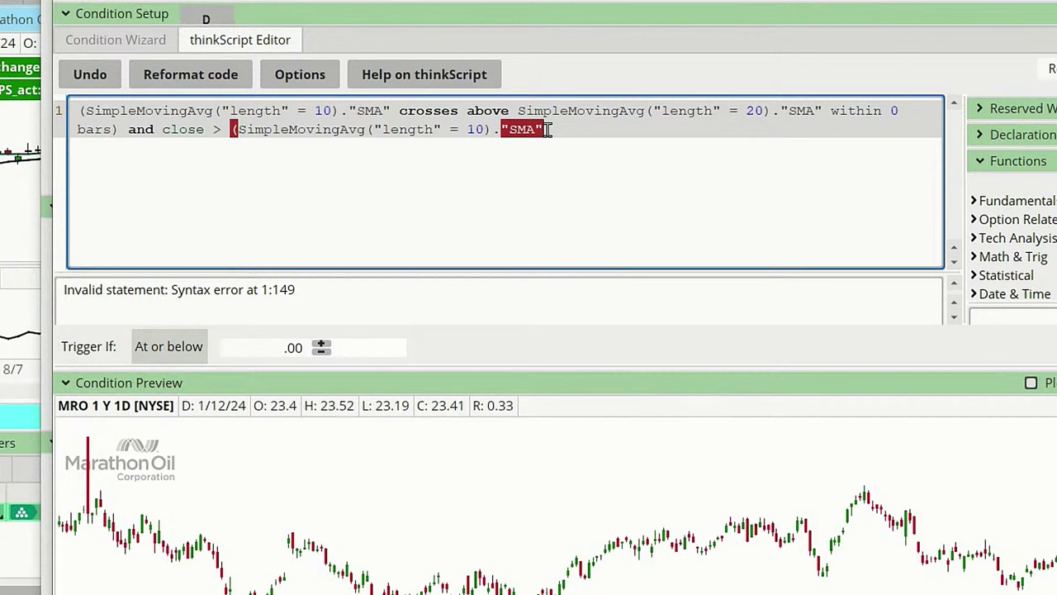
{"action": "left_click", "coordinate": [577, 133]}
{"action": "type", "text": ")"}
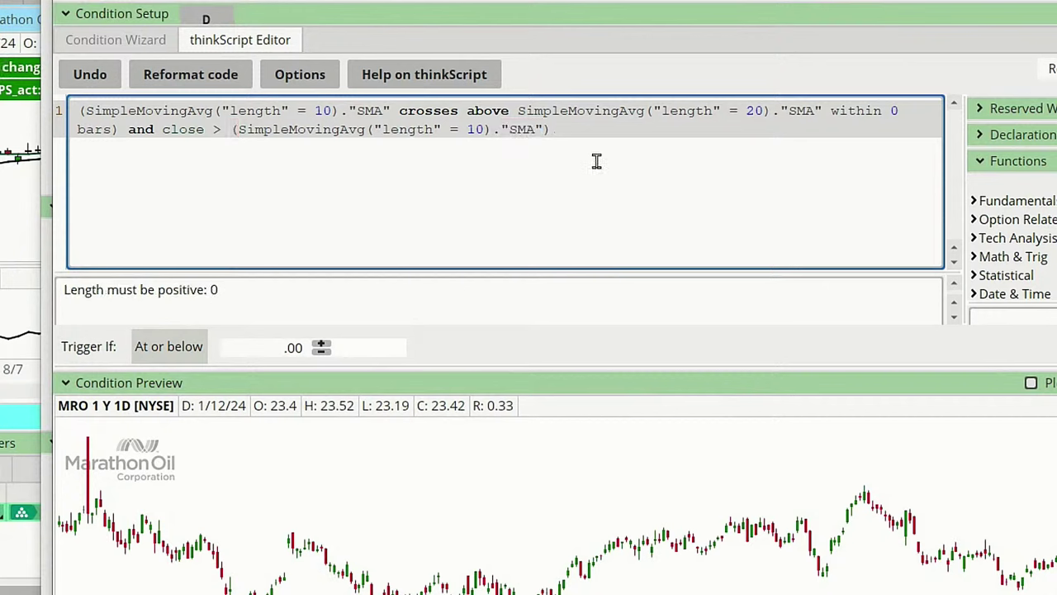
Add + atr()*.50 after the parenthesized 10-period average at the end of the condition
{"action": "type", "text": "+"}
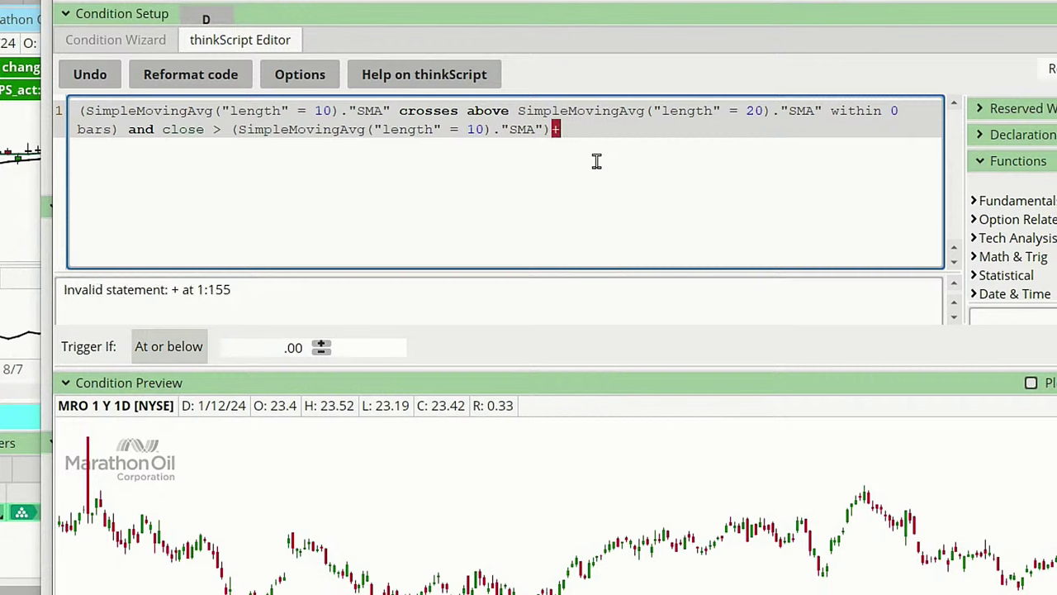
{"action": "type", "text": " atr"}
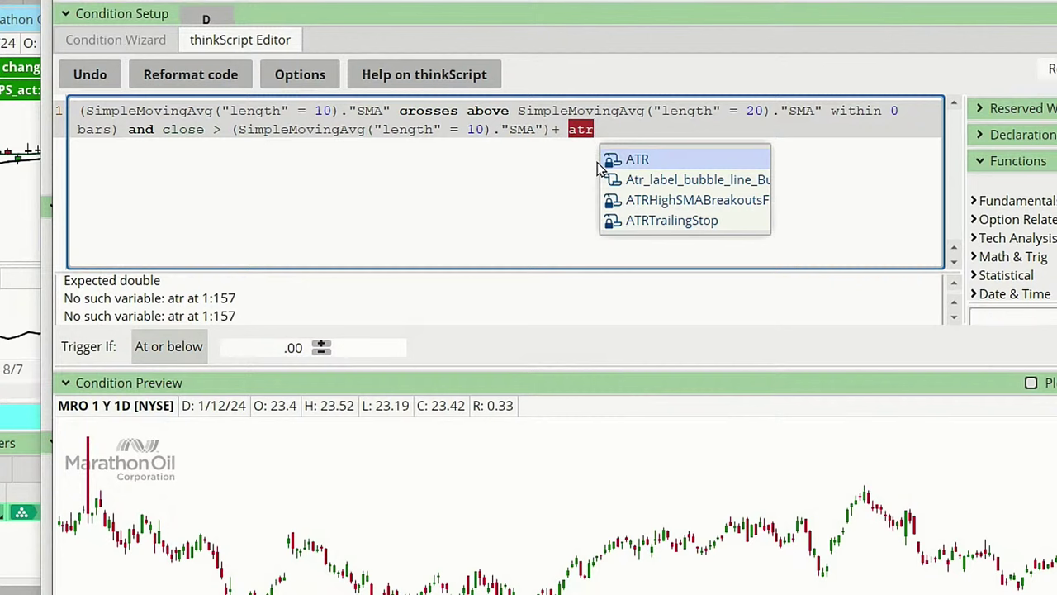
{"action": "key", "text": "Escape"}
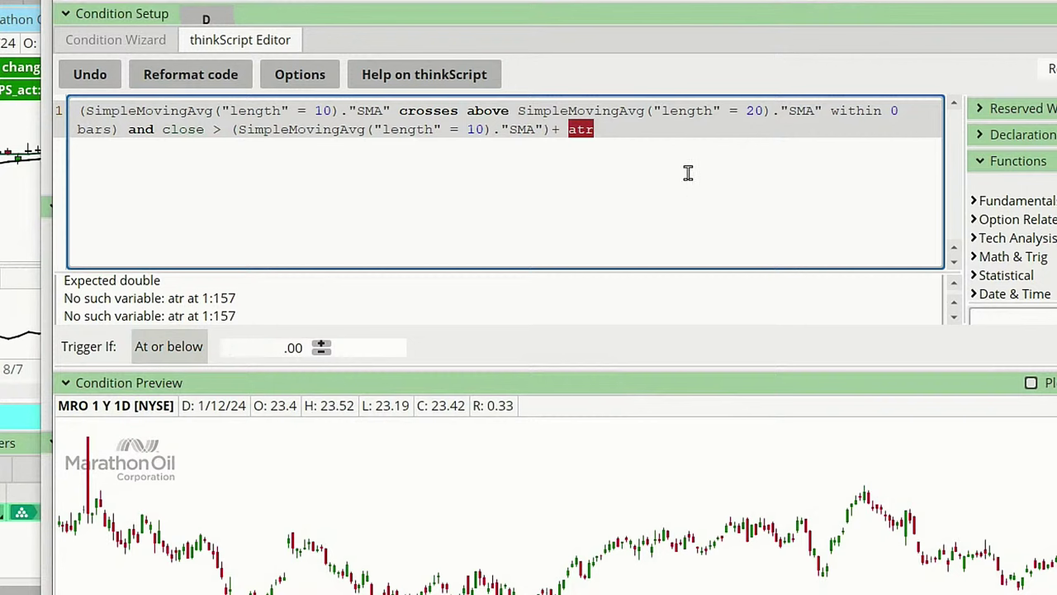
{"action": "key", "text": "BackSpace"}
{"action": "key", "text": "BackSpace"}
{"action": "key", "text": "BackSpace"}
{"action": "type", "text": "atr"}
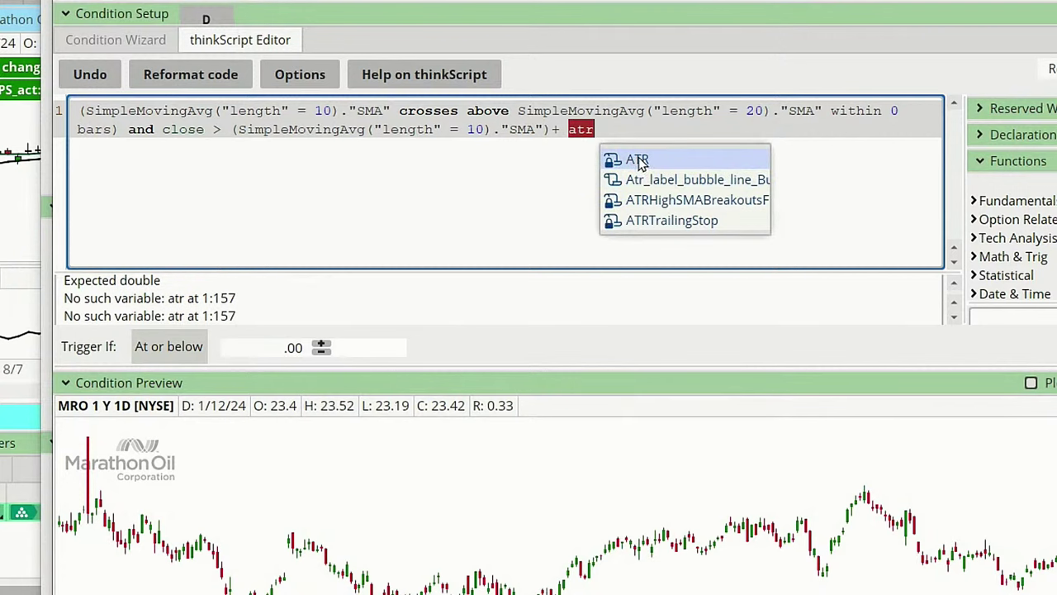
{"action": "key", "text": "Escape"}
{"action": "type", "text": "()"}
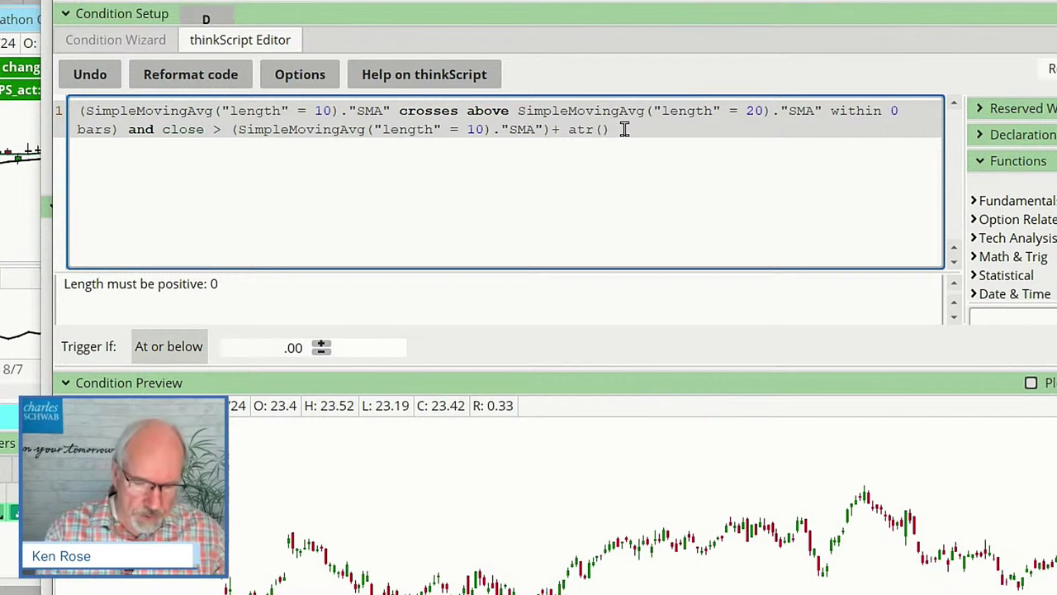
{"action": "type", "text": "*.50"}
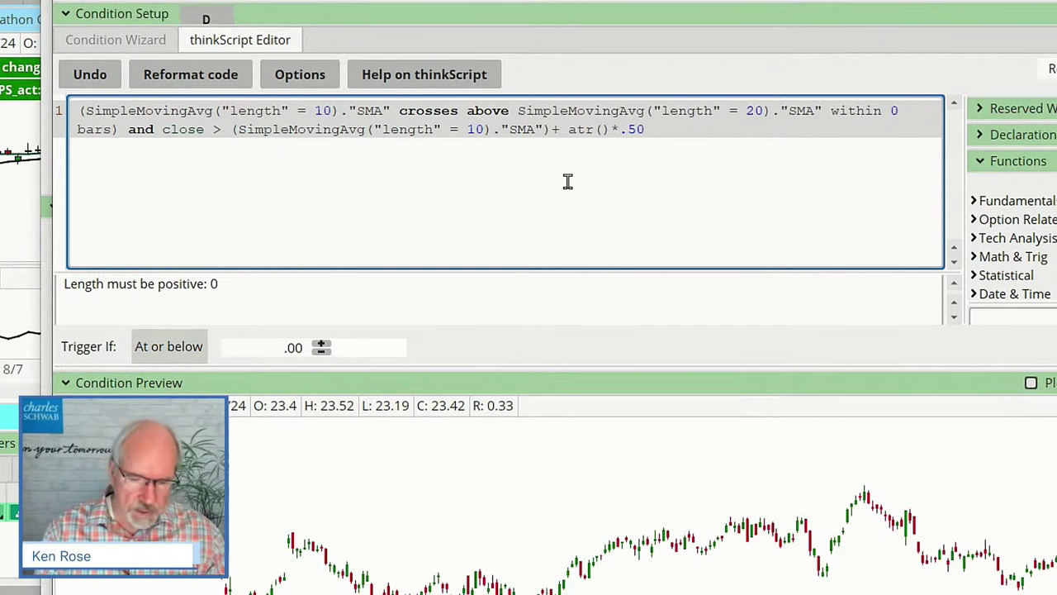
{"action": "key", "text": "ctrl+shift+p"}
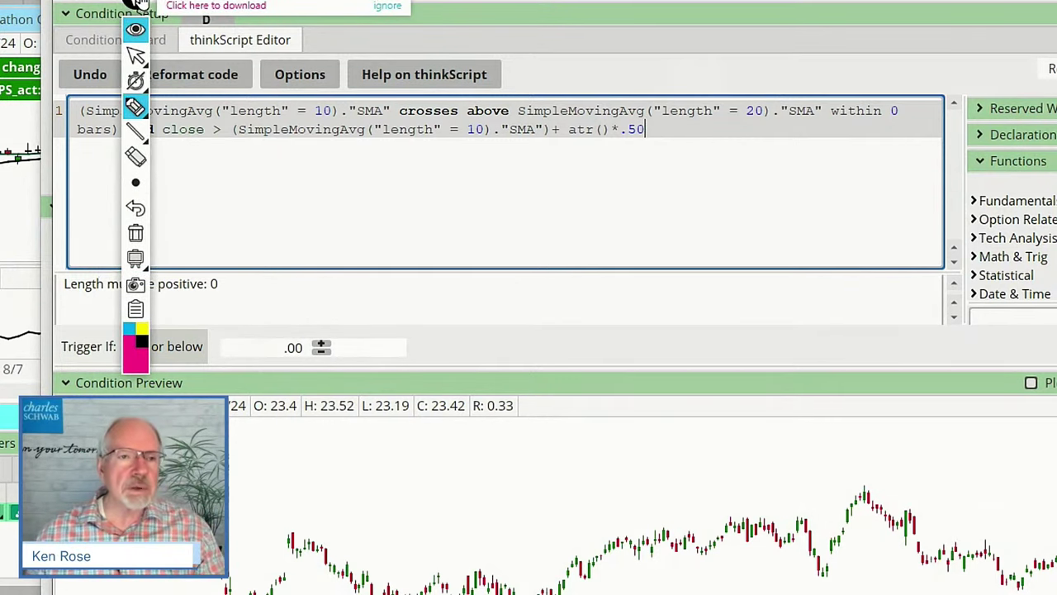
{"action": "left_click_drag", "start_coordinate": [136, 4], "coordinate": [4, 33]}
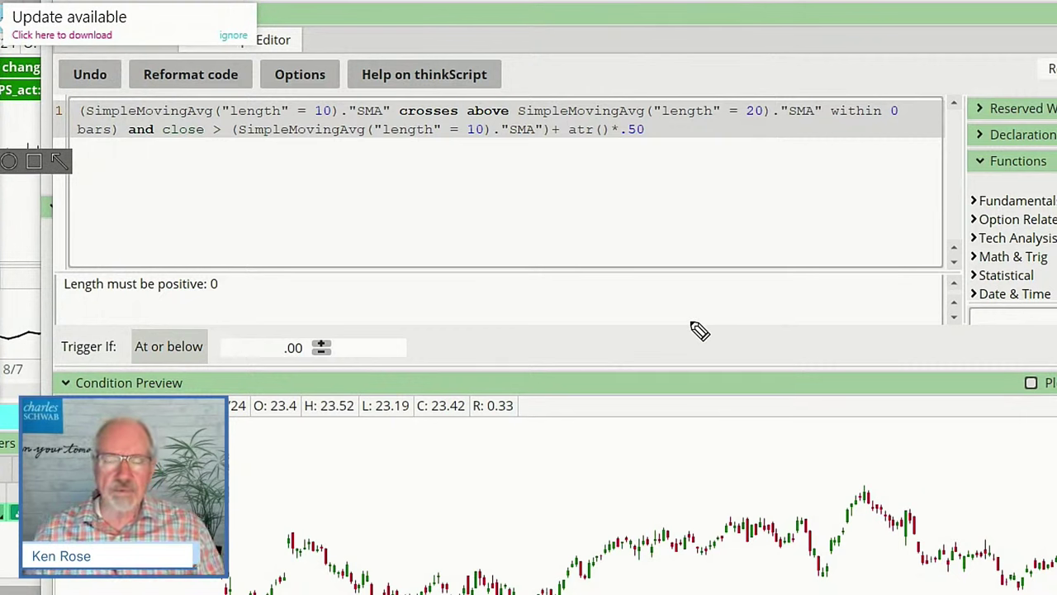
{"action": "left_click_drag", "start_coordinate": [455, 289], "coordinate": [758, 289]}
{"action": "mouse_move", "coordinate": [510, 279]}
{"action": "left_mouse_down"}
{"action": "mouse_move", "coordinate": [571, 297]}
{"action": "mouse_move", "coordinate": [661, 285]}
{"action": "mouse_move", "coordinate": [699, 300]}
{"action": "mouse_move", "coordinate": [775, 290]}
{"action": "left_mouse_up"}
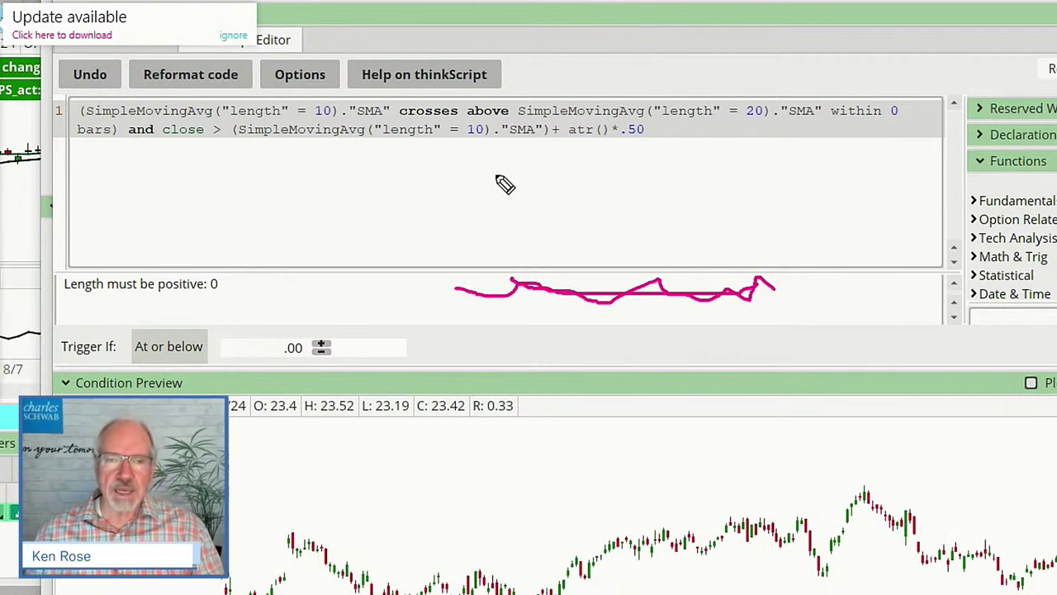
{"action": "left_click_drag", "start_coordinate": [514, 149], "coordinate": [643, 155]}
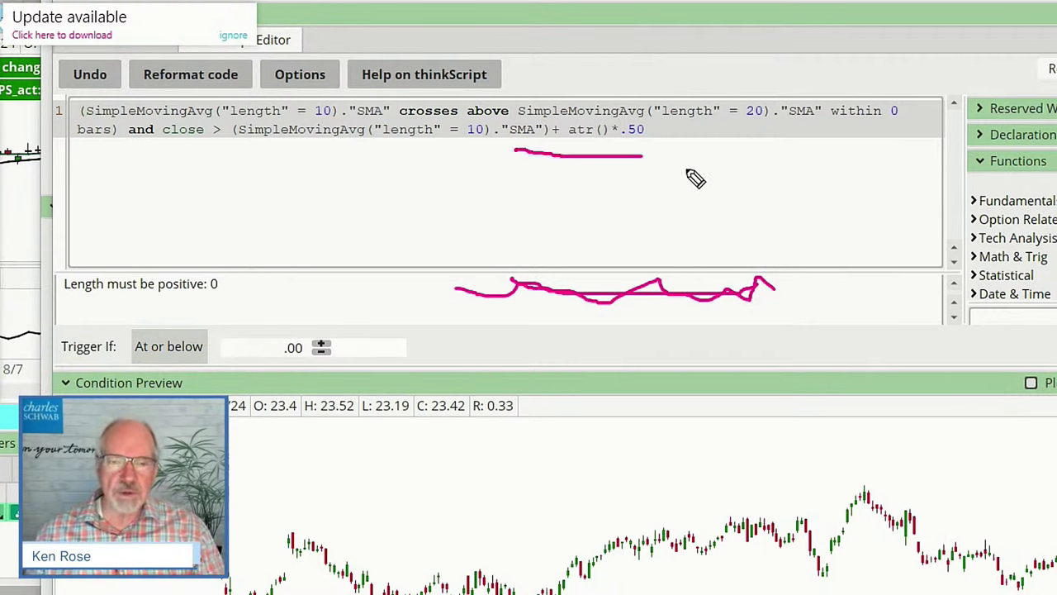
{"action": "mouse_move", "coordinate": [646, 357]}
{"action": "left_mouse_down"}
{"action": "mouse_move", "coordinate": [692, 383]}
{"action": "mouse_move", "coordinate": [738, 434]}
{"action": "mouse_move", "coordinate": [831, 487]}
{"action": "left_mouse_up"}
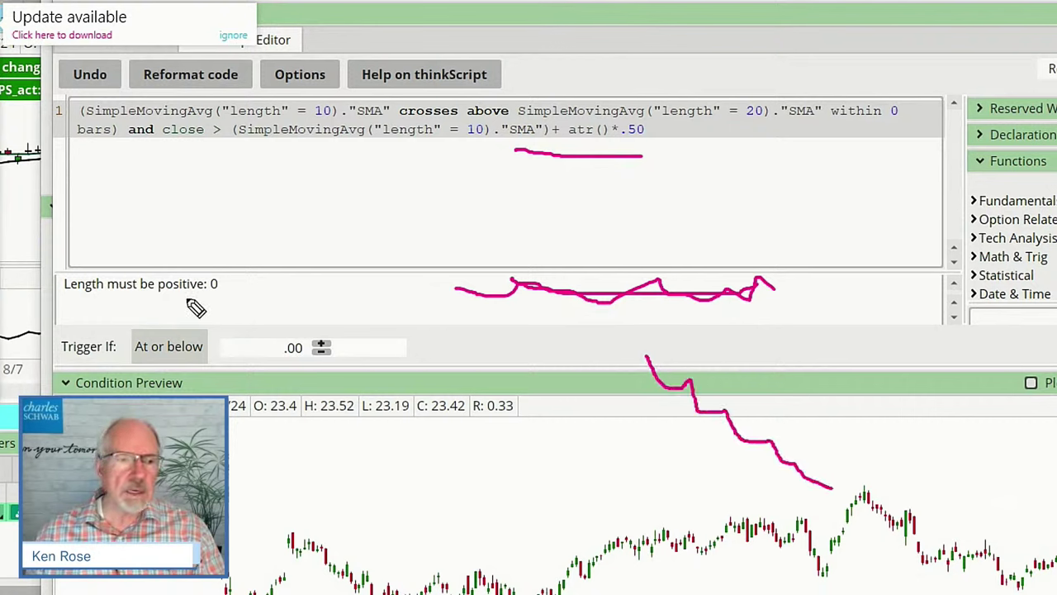
{"action": "mouse_move", "coordinate": [666, 355]}
{"action": "left_mouse_down"}
{"action": "mouse_move", "coordinate": [849, 475]}
{"action": "mouse_move", "coordinate": [838, 485]}
{"action": "mouse_move", "coordinate": [873, 446]}
{"action": "left_mouse_up"}
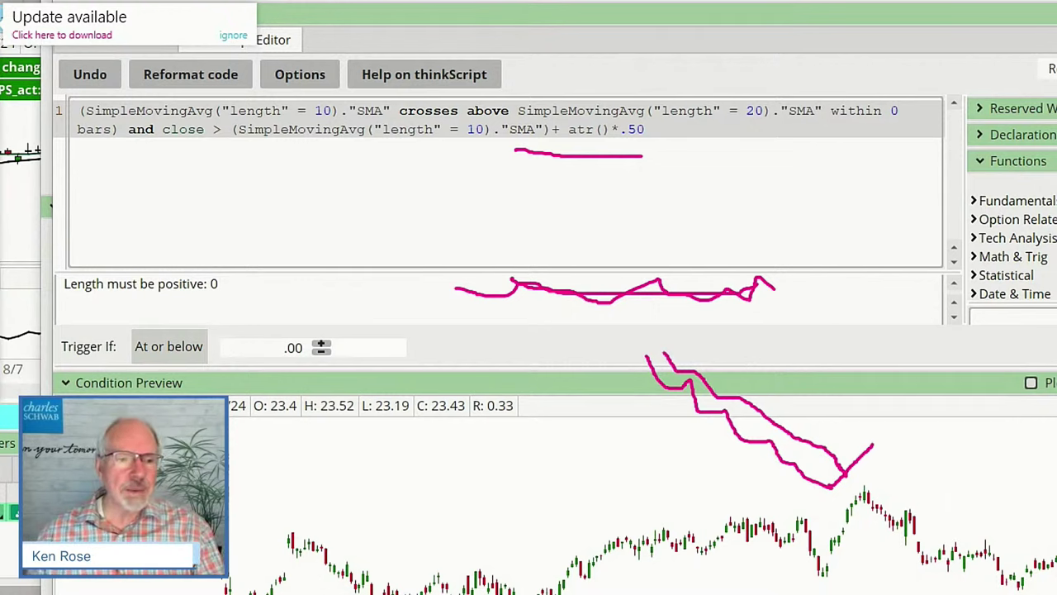
{"action": "key", "text": "e"}
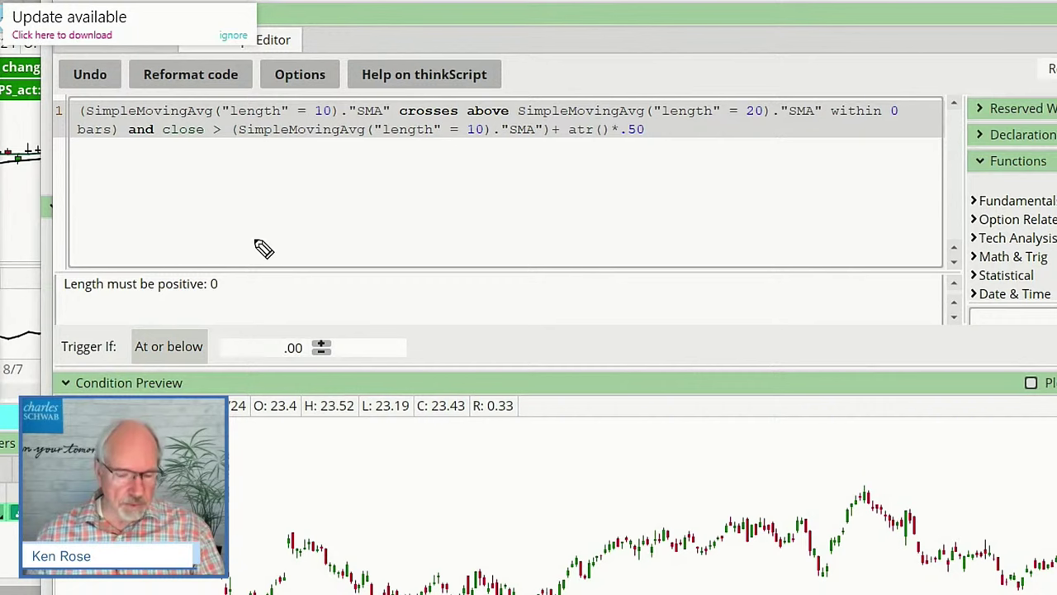
{"action": "key", "text": "Escape"}
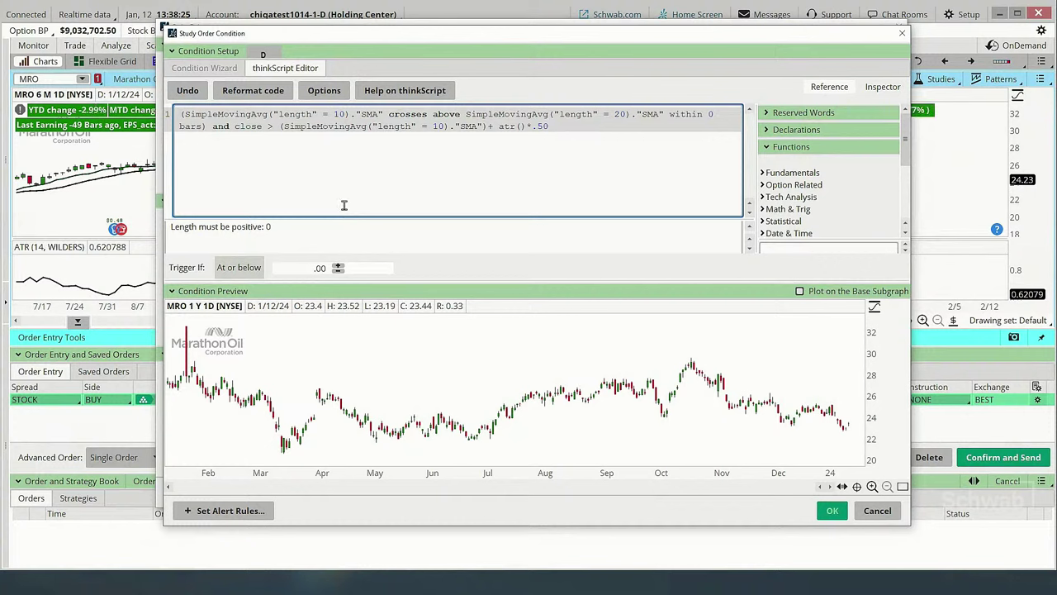
Give the atr function the parameter length=14 and change the crossover window to within 1 bars
{"action": "left_click", "coordinate": [521, 126]}
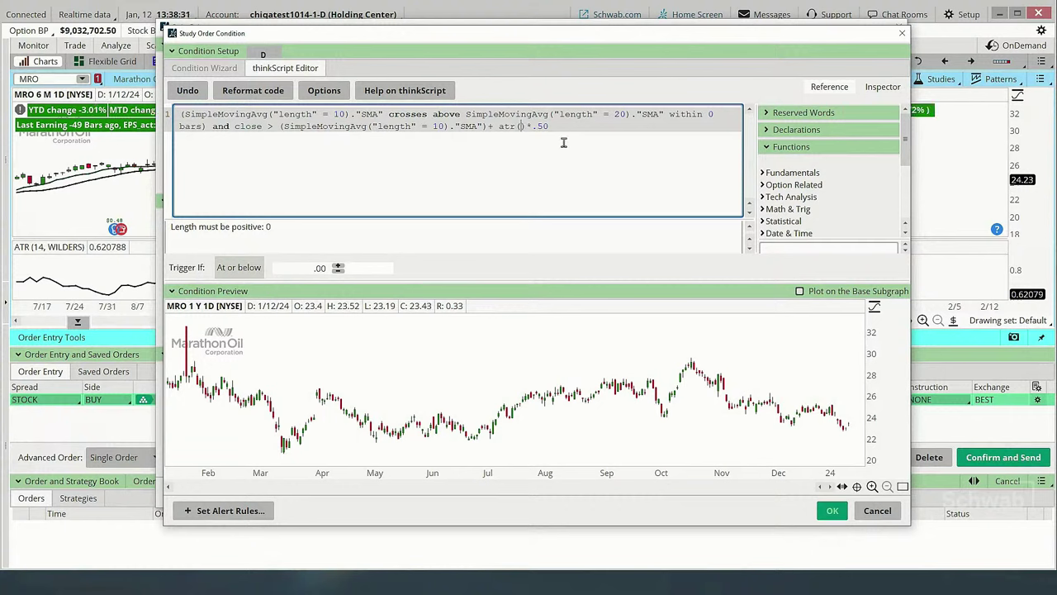
{"action": "type", "text": "length"}
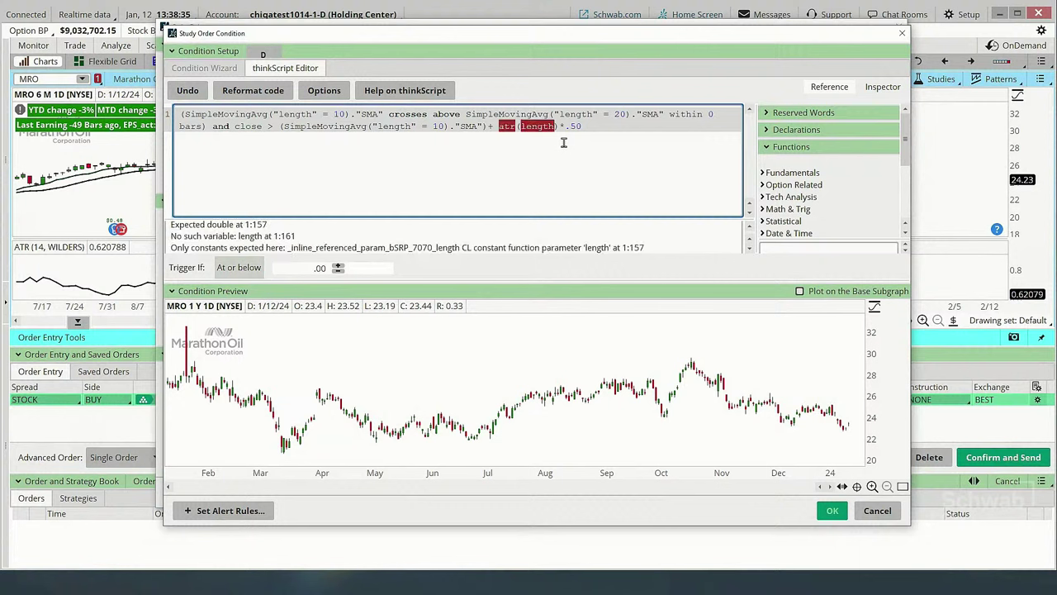
{"action": "type", "text": "=14"}
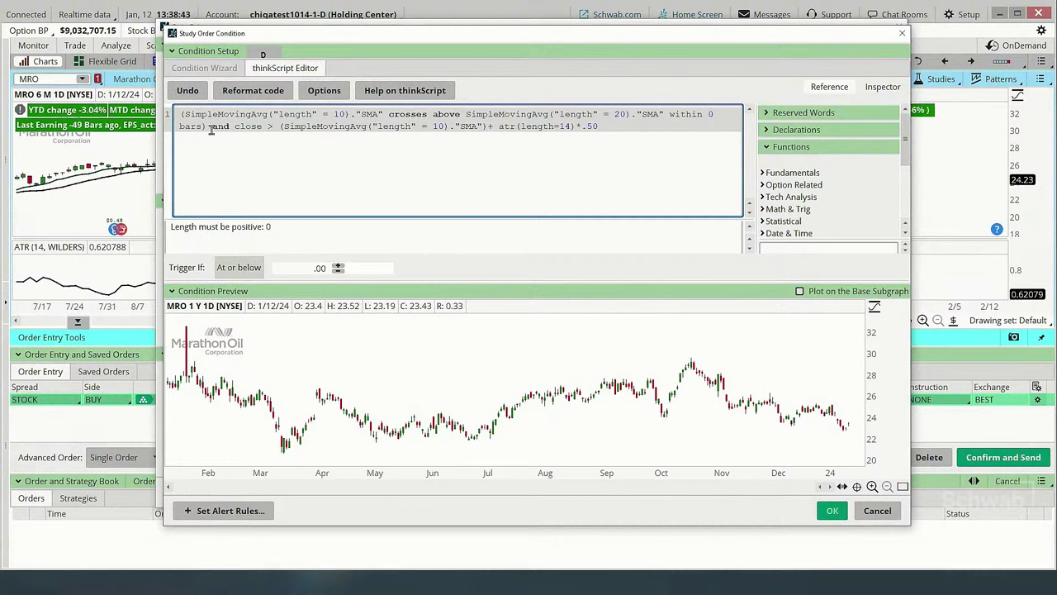
{"action": "double_click", "coordinate": [710, 114]}
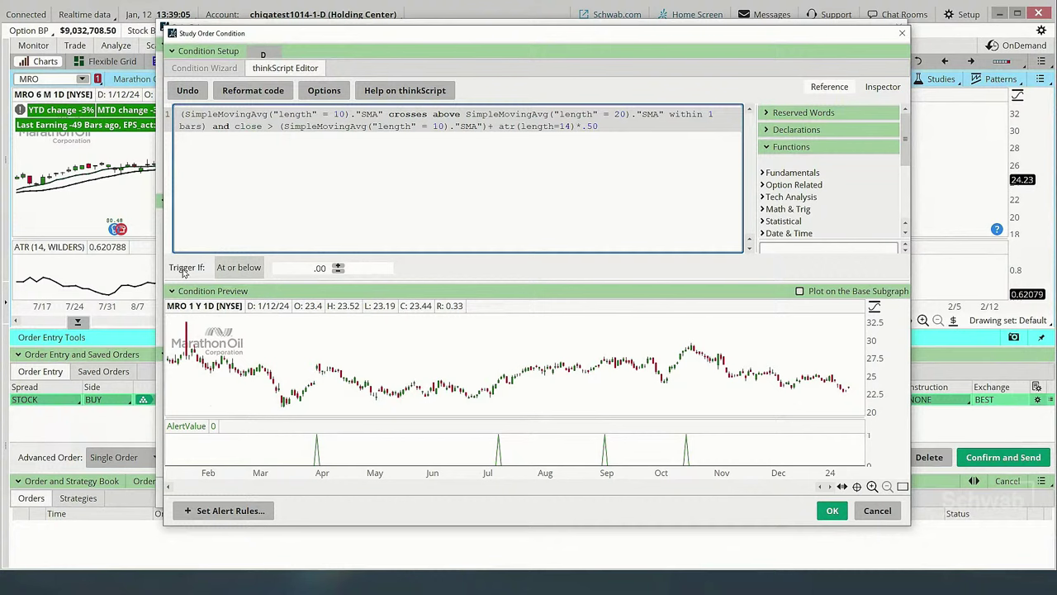
Make the study condition trigger if True and accept it
{"action": "left_click", "coordinate": [235, 271]}
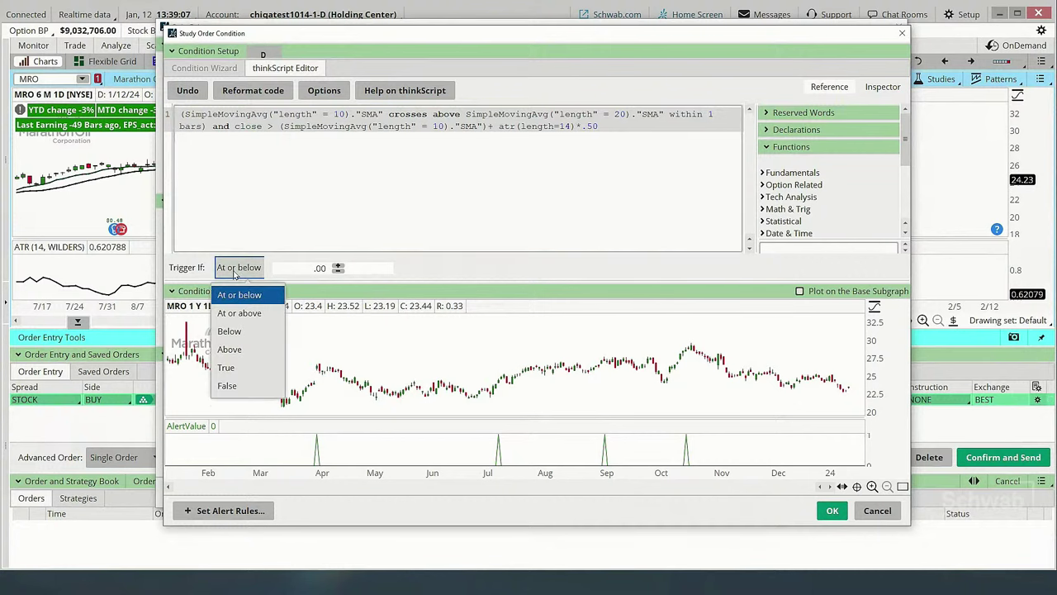
{"action": "left_click", "coordinate": [227, 366]}
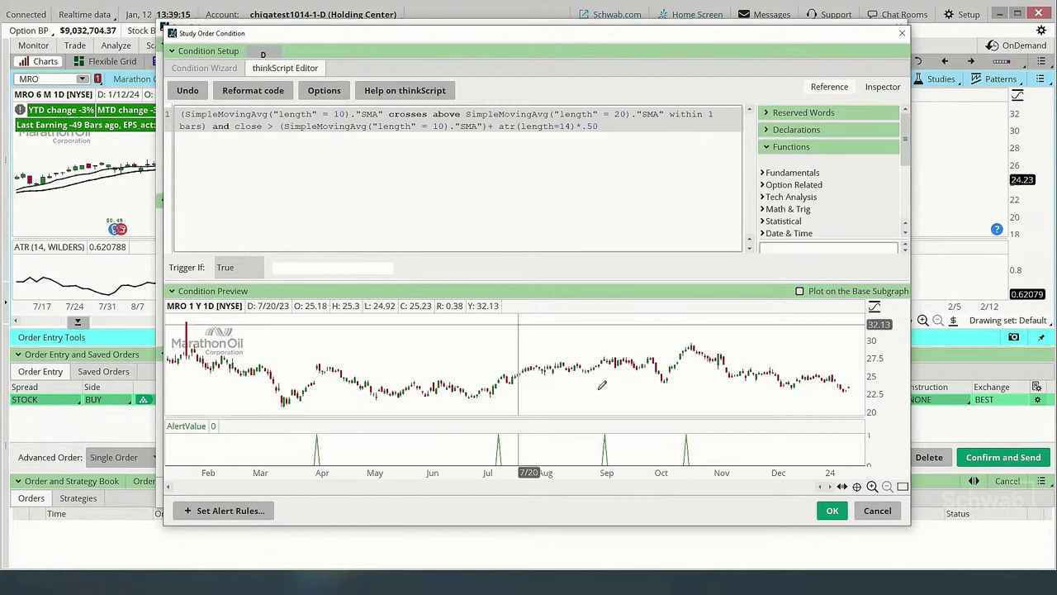
{"action": "left_click", "coordinate": [831, 511]}
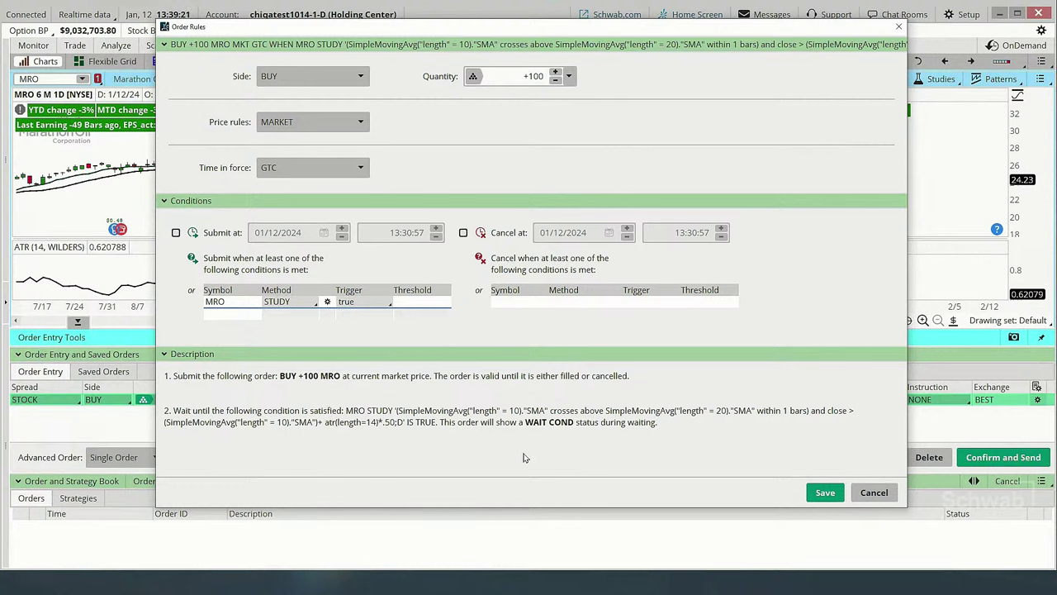
Save the order rules, open the confirmation for the MRO buy order, and reposition the Order Confirmation Dialog over the chart
{"action": "left_click", "coordinate": [824, 493]}
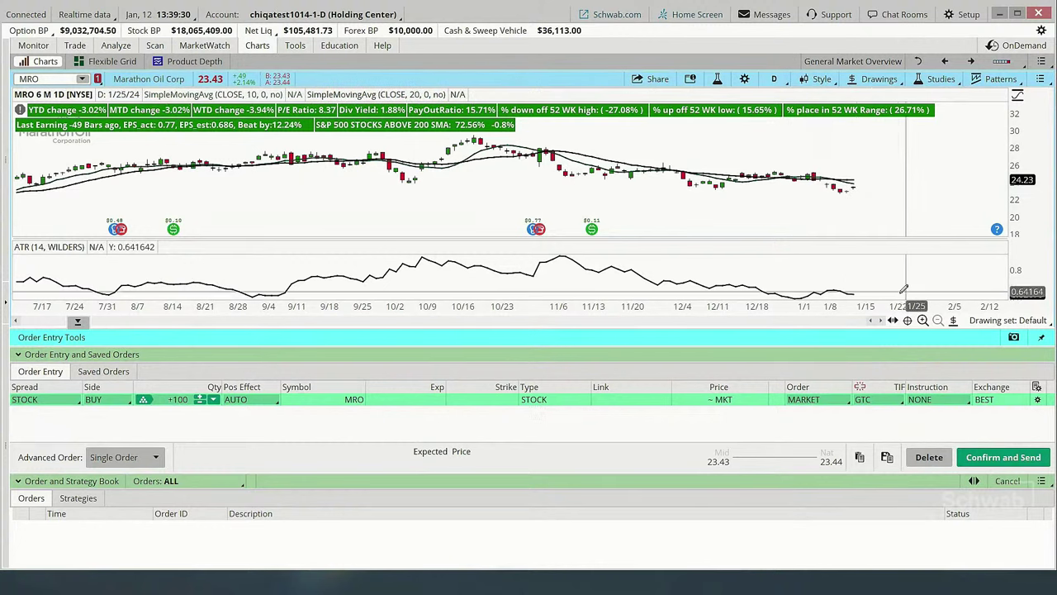
{"action": "left_click", "coordinate": [989, 456]}
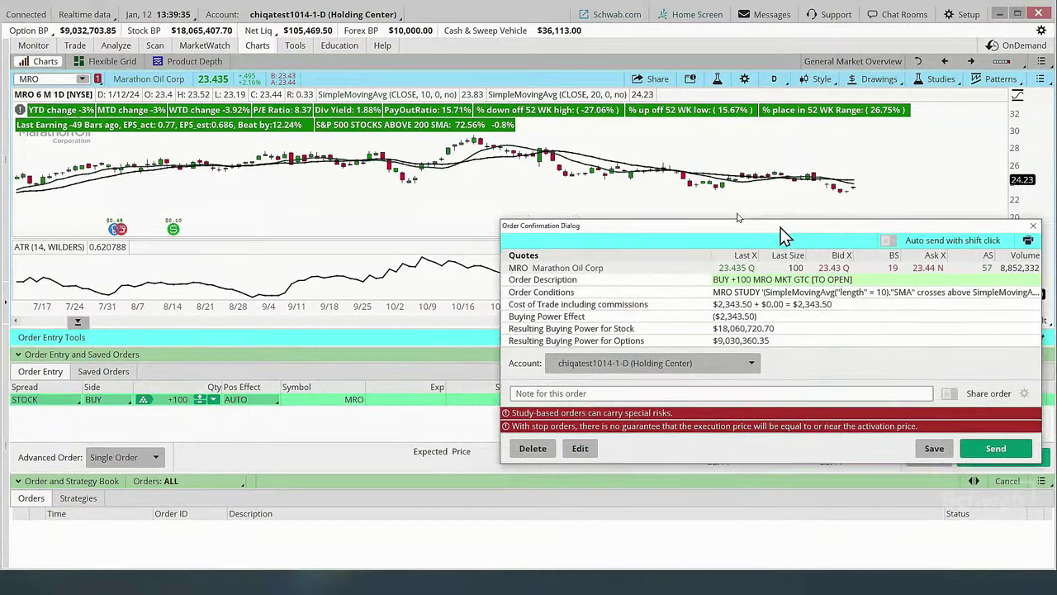
{"action": "left_click_drag", "start_coordinate": [781, 231], "coordinate": [620, 166]}
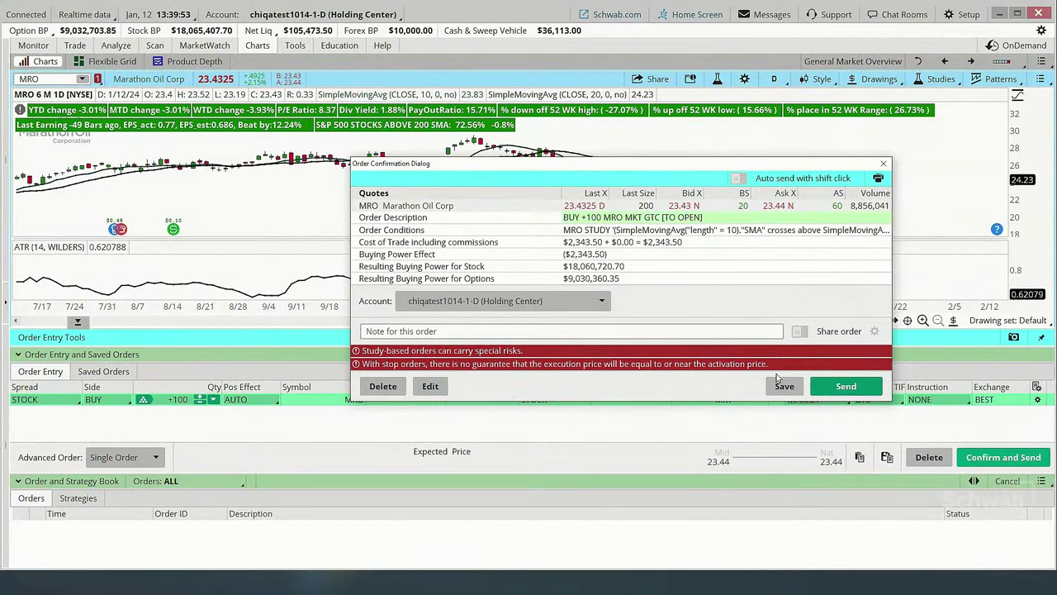
Send the MRO buy order and bring up the SPX two-year daily chart with the watchlist sidebar open
{"action": "left_click", "coordinate": [847, 386]}
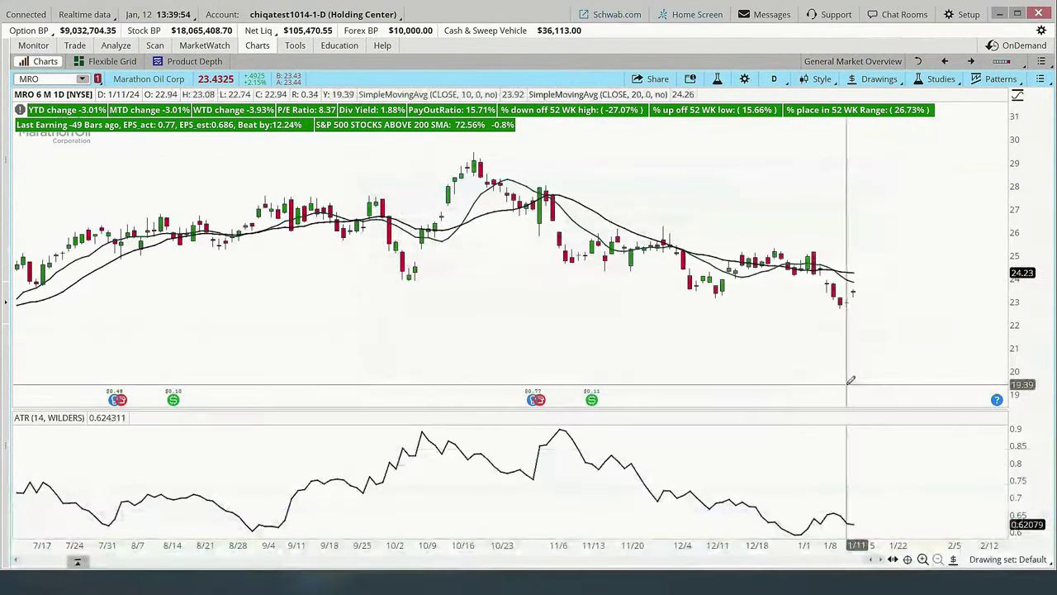
{"action": "left_click", "coordinate": [6, 304]}
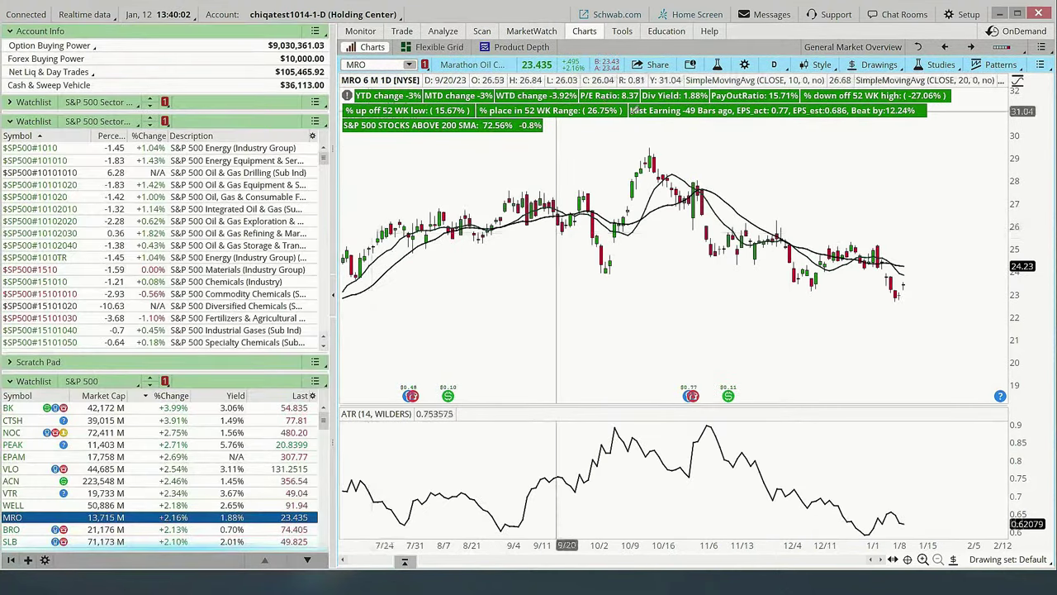
{"action": "left_click", "coordinate": [970, 46]}
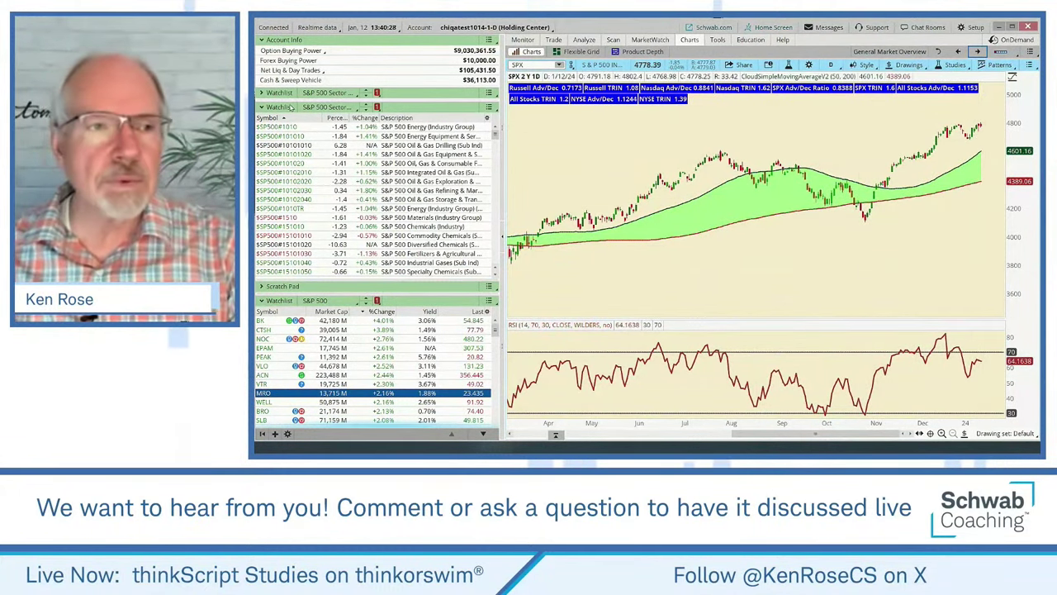
Expand the collapsed S&P 500 sector watchlist, adjust its height, and sort it by PercentChg from highest to lowest
{"action": "left_click", "coordinate": [262, 93]}
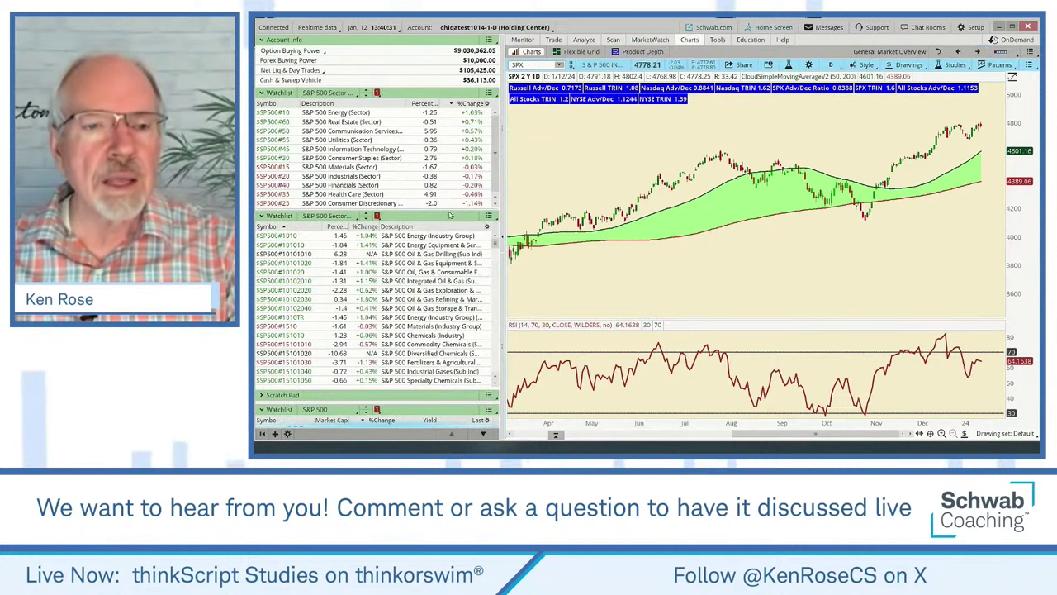
{"action": "left_click_drag", "start_coordinate": [446, 225], "coordinate": [445, 213]}
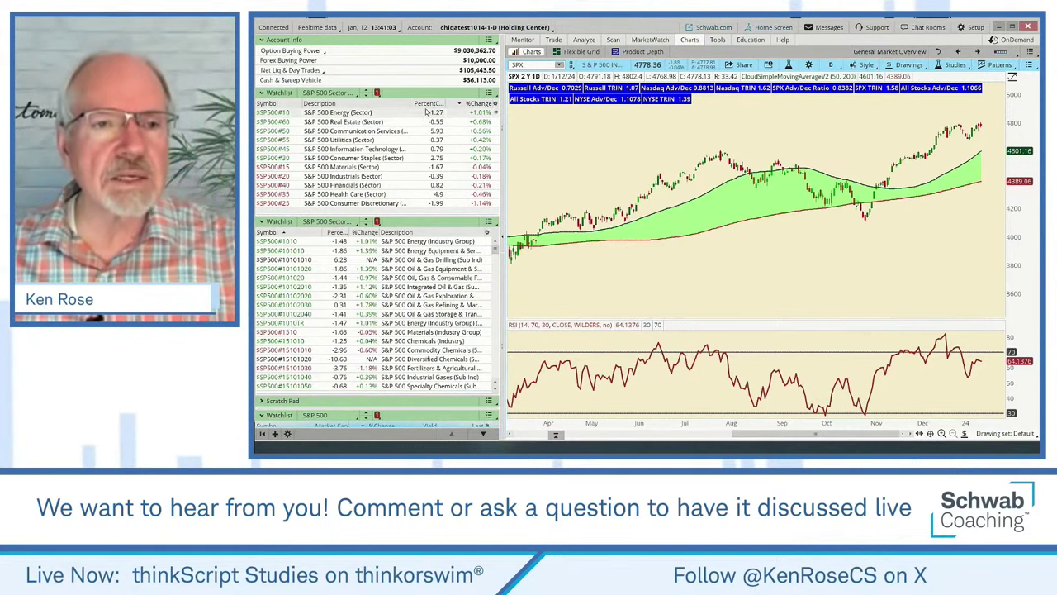
{"action": "left_click", "coordinate": [425, 108]}
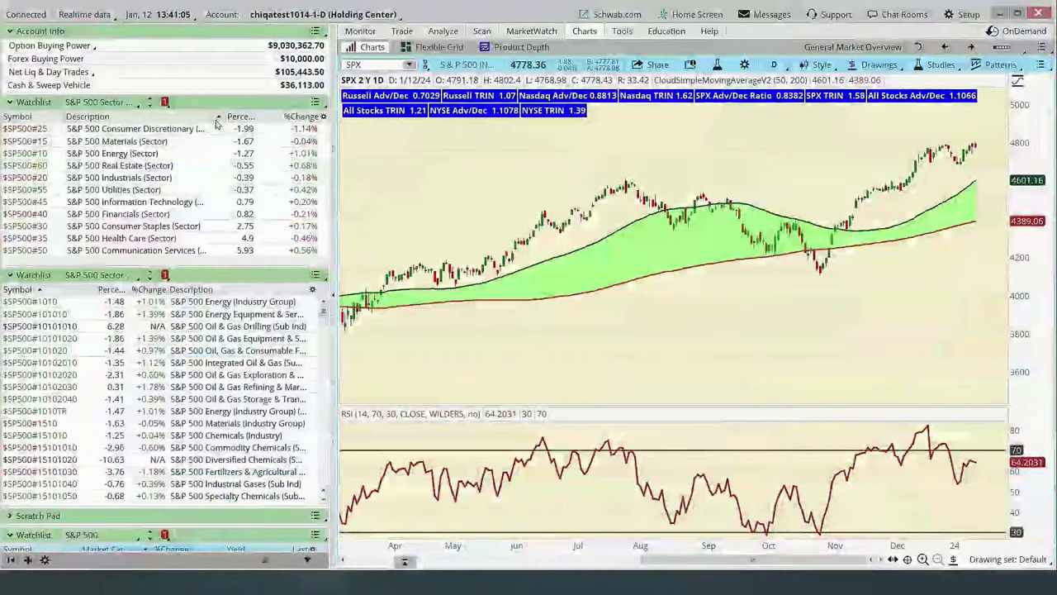
{"action": "left_click", "coordinate": [223, 116]}
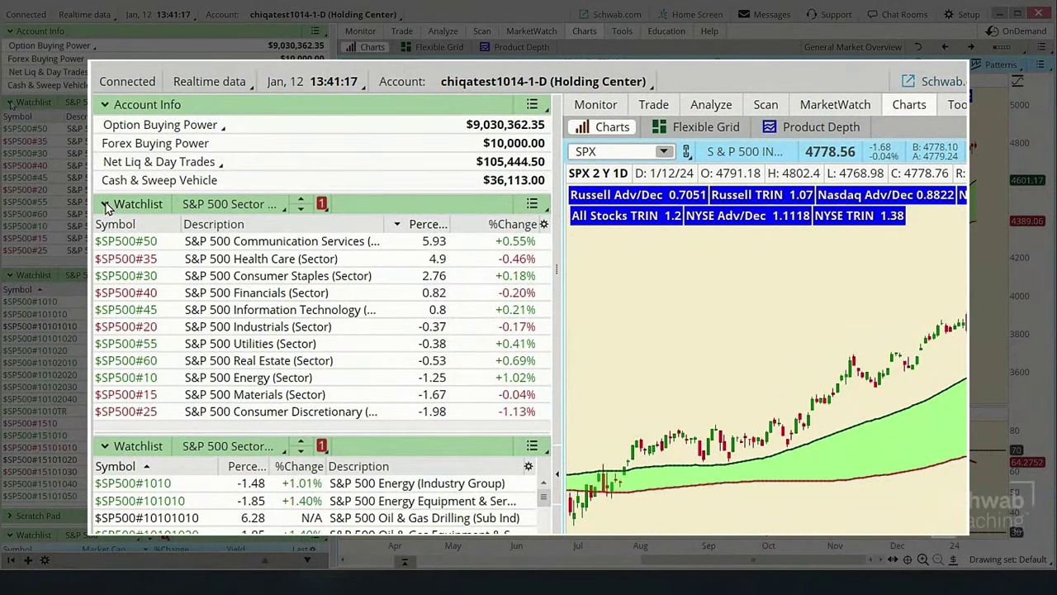
Collapse the sector watchlist, browse the industry watchlist down to the media and utilities groups, and shorten its pane slightly
{"action": "left_click", "coordinate": [105, 204]}
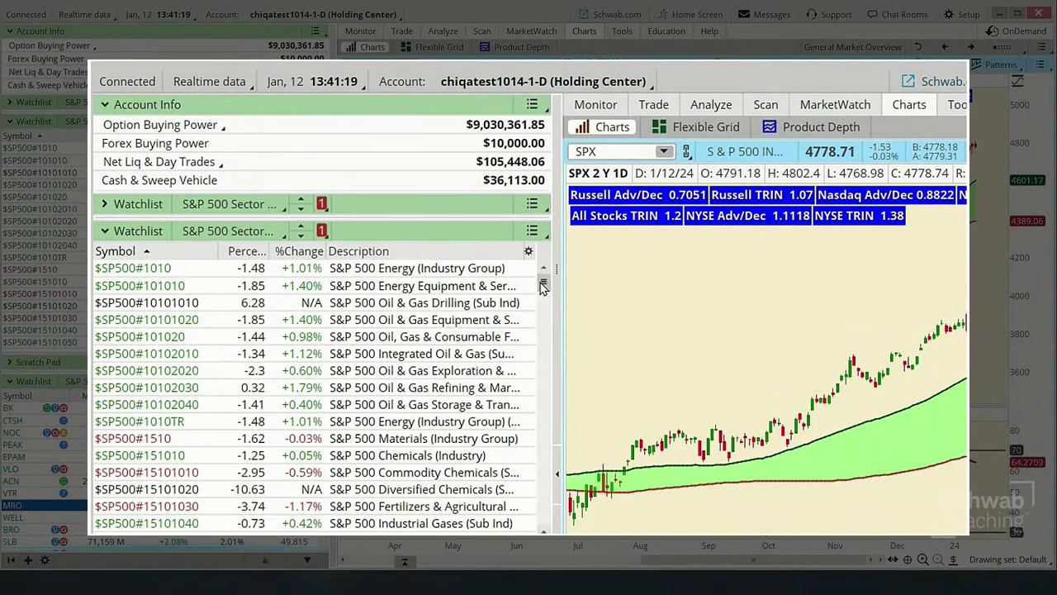
{"action": "left_click_drag", "start_coordinate": [542, 285], "coordinate": [541, 492]}
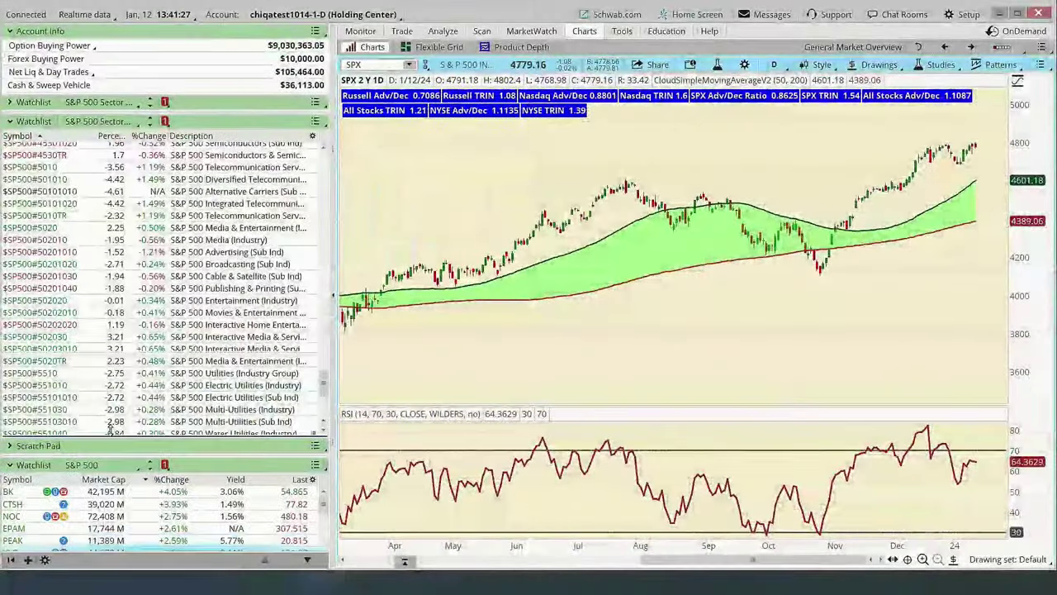
{"action": "left_click_drag", "start_coordinate": [110, 431], "coordinate": [112, 408]}
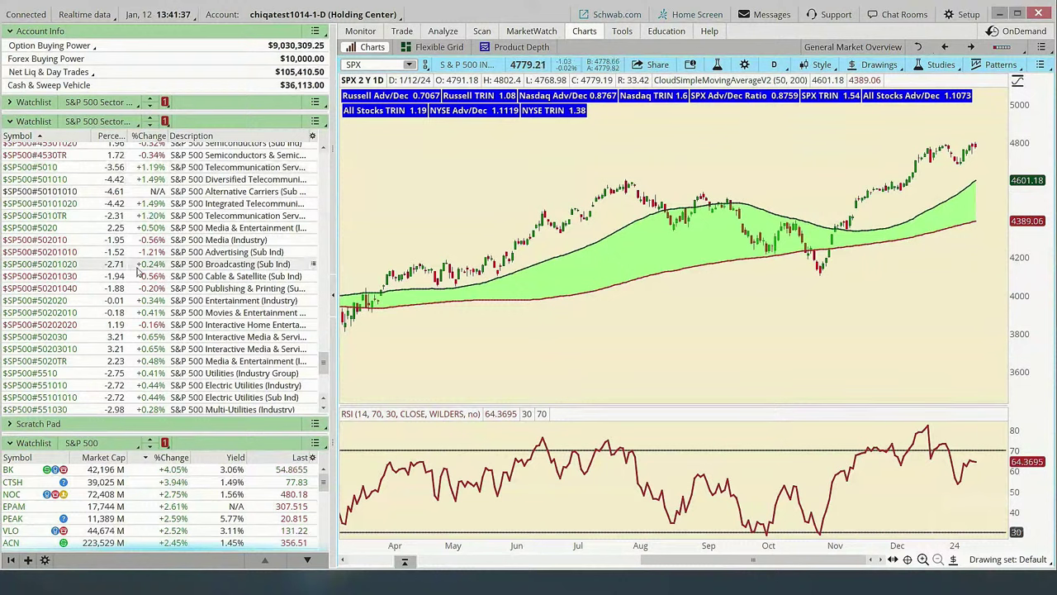
Inspect the aggregation, plot and input settings of the industry watchlist's PercentChg column, keeping them as they are
{"action": "right_click", "coordinate": [116, 138]}
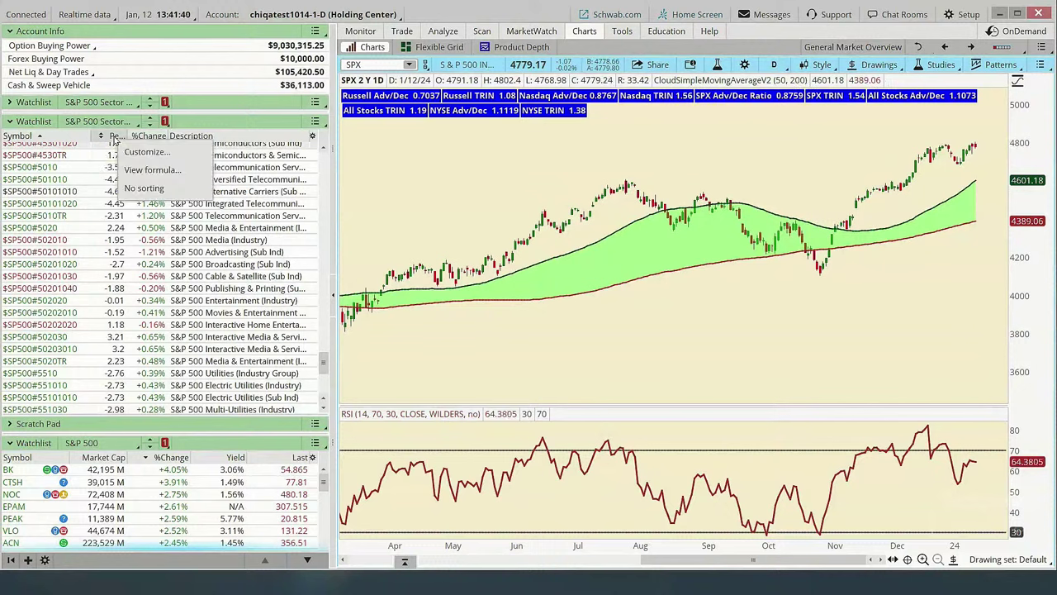
{"action": "left_click", "coordinate": [136, 151]}
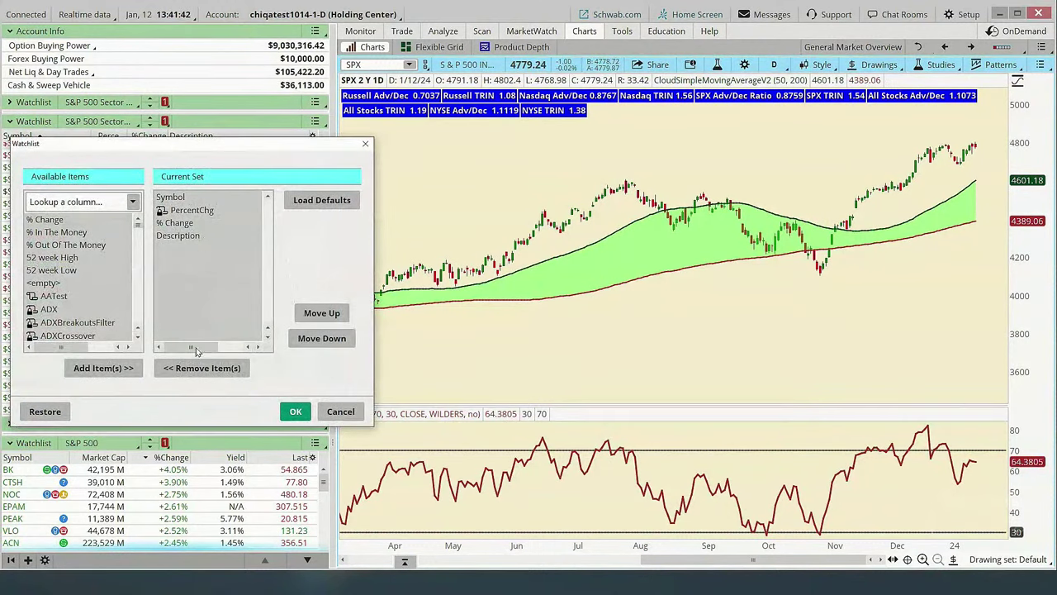
{"action": "left_click_drag", "start_coordinate": [196, 351], "coordinate": [244, 347]}
{"action": "left_click", "coordinate": [255, 212]}
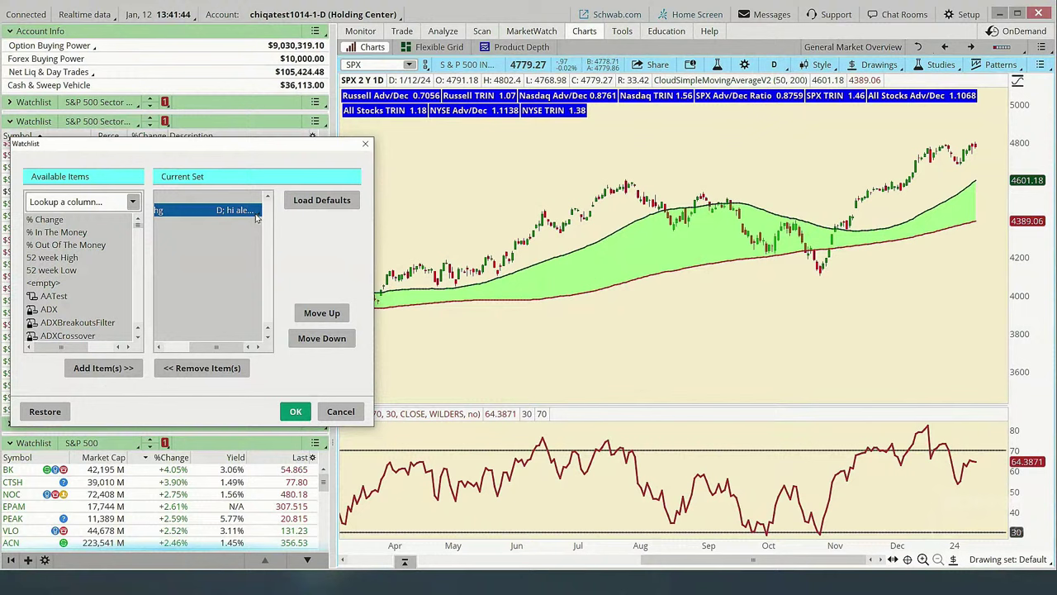
{"action": "left_click", "coordinate": [256, 213]}
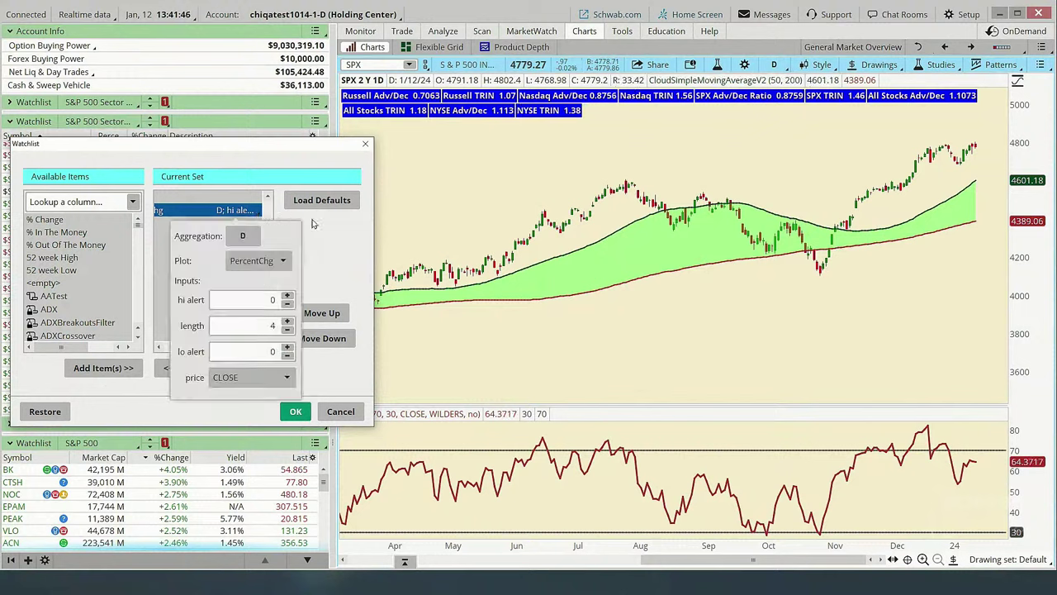
{"action": "left_click", "coordinate": [328, 251]}
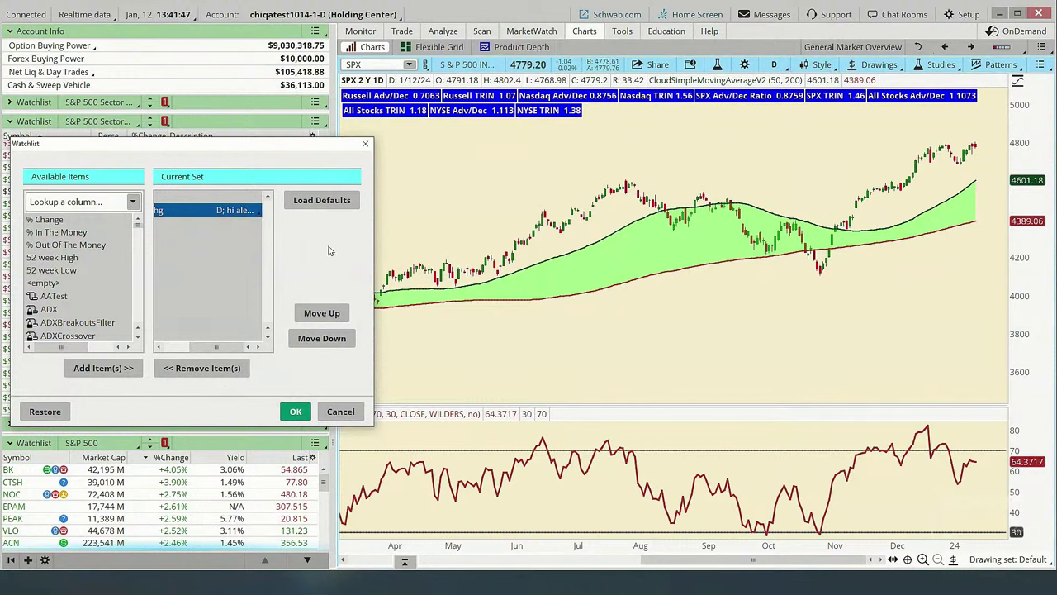
{"action": "left_click", "coordinate": [297, 412]}
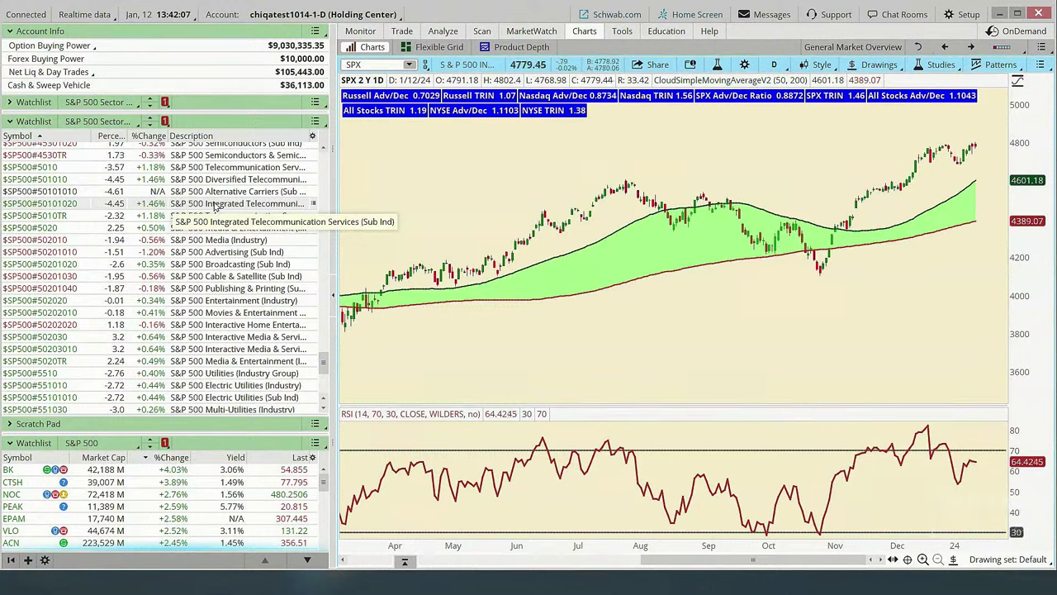
Expand the sector watchlist, widen its Description column, and inspect the aggregation and inputs of its PercentChg column
{"action": "left_click", "coordinate": [10, 102]}
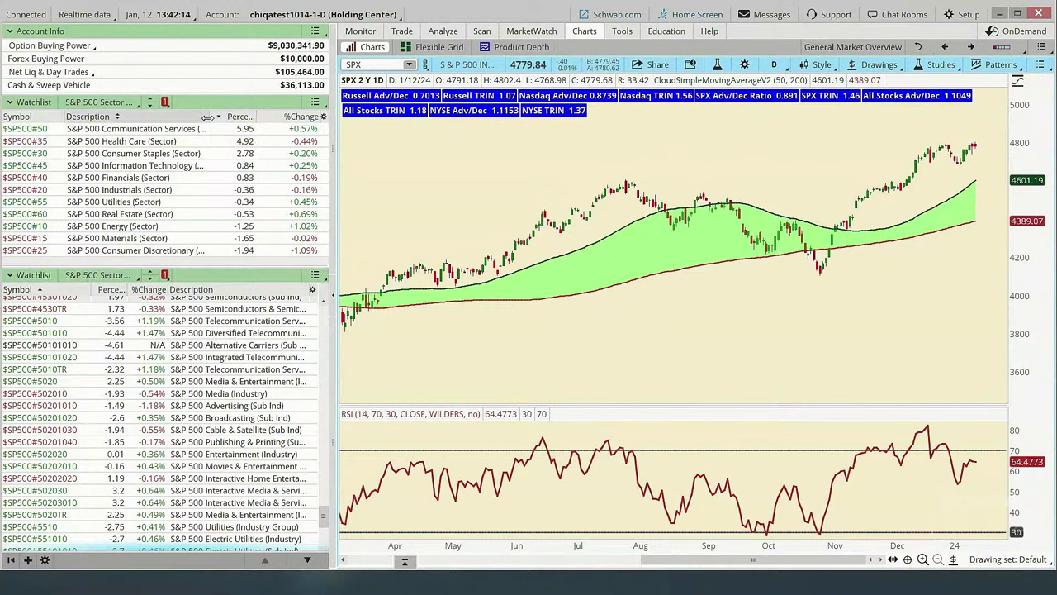
{"action": "left_click_drag", "start_coordinate": [211, 117], "coordinate": [221, 116]}
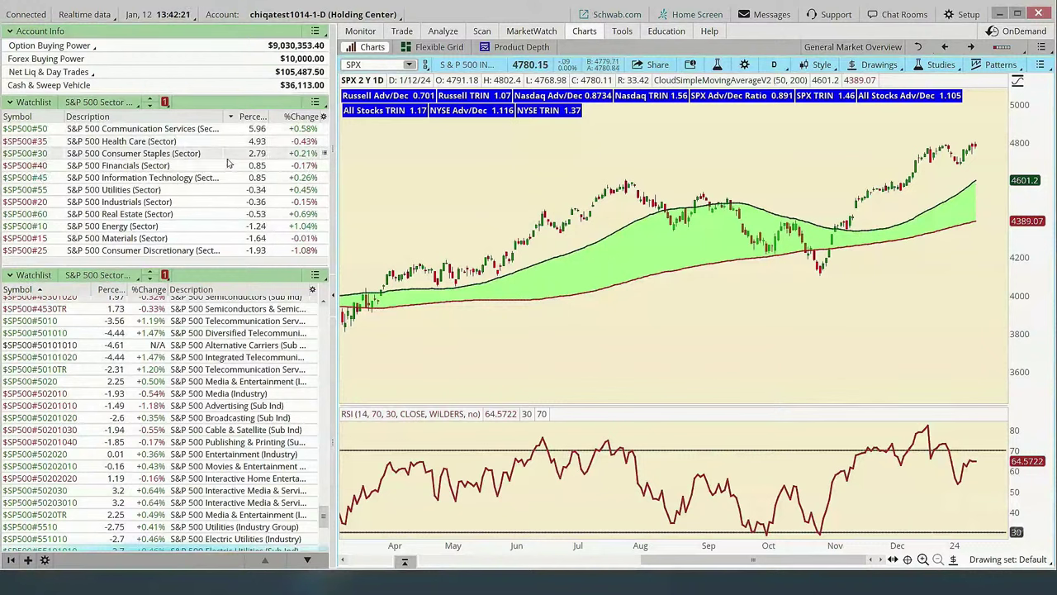
{"action": "right_click", "coordinate": [261, 121]}
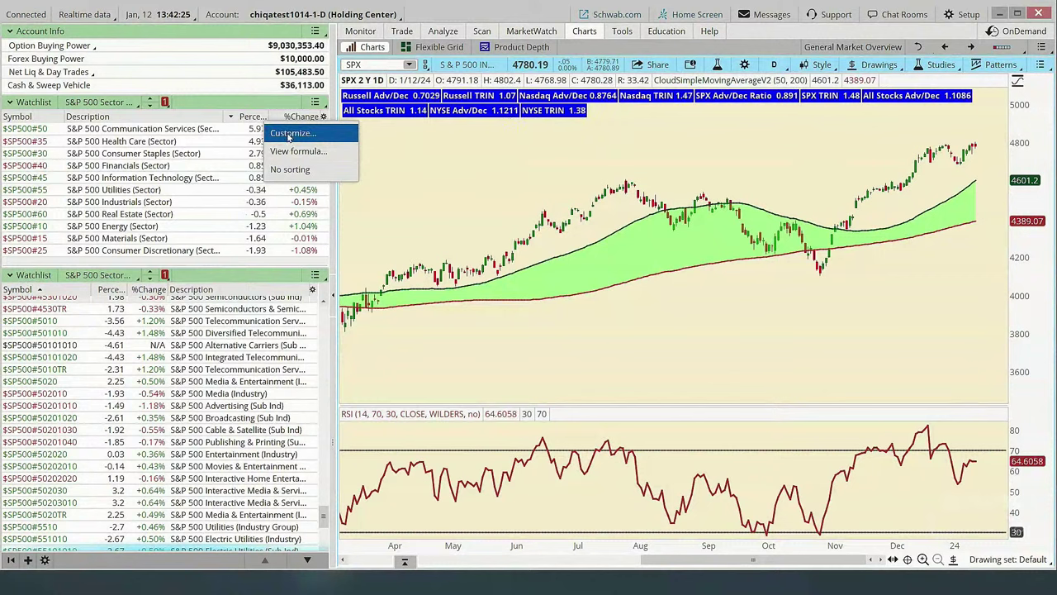
{"action": "left_click", "coordinate": [289, 133]}
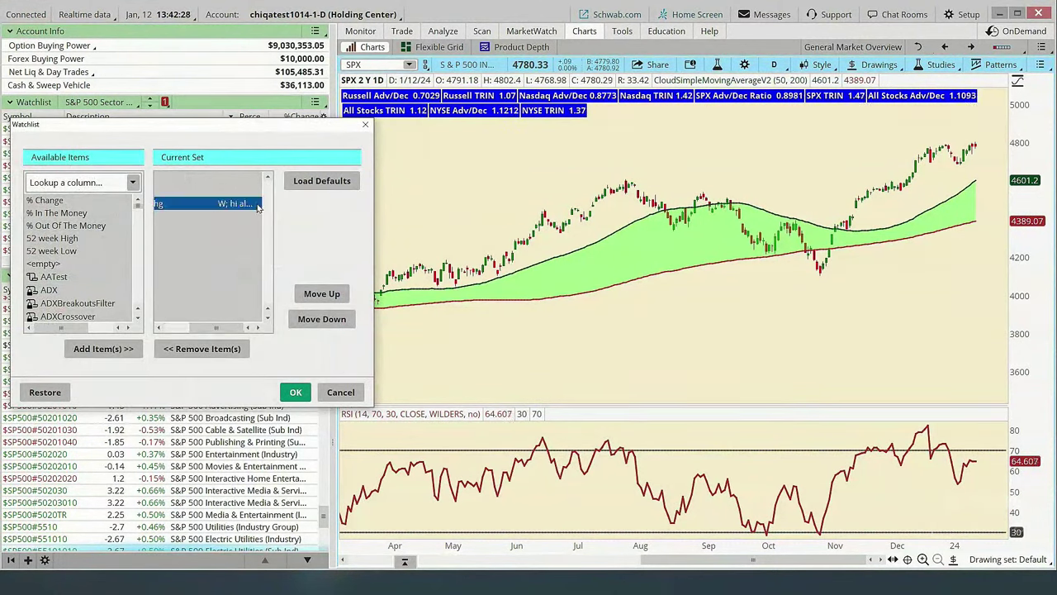
{"action": "left_click", "coordinate": [257, 205]}
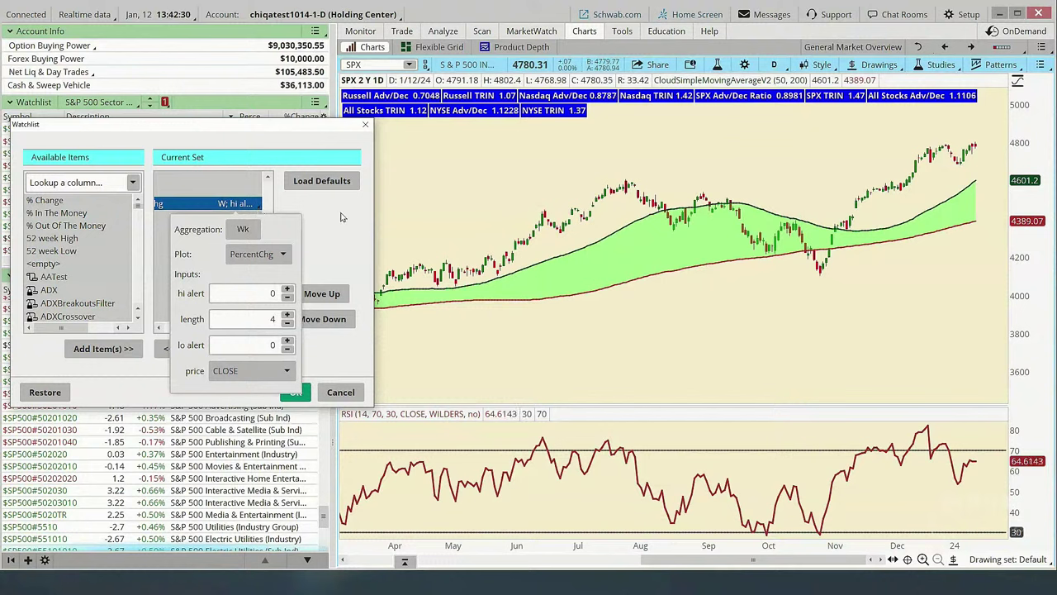
{"action": "left_click", "coordinate": [342, 217]}
{"action": "left_click", "coordinate": [293, 391]}
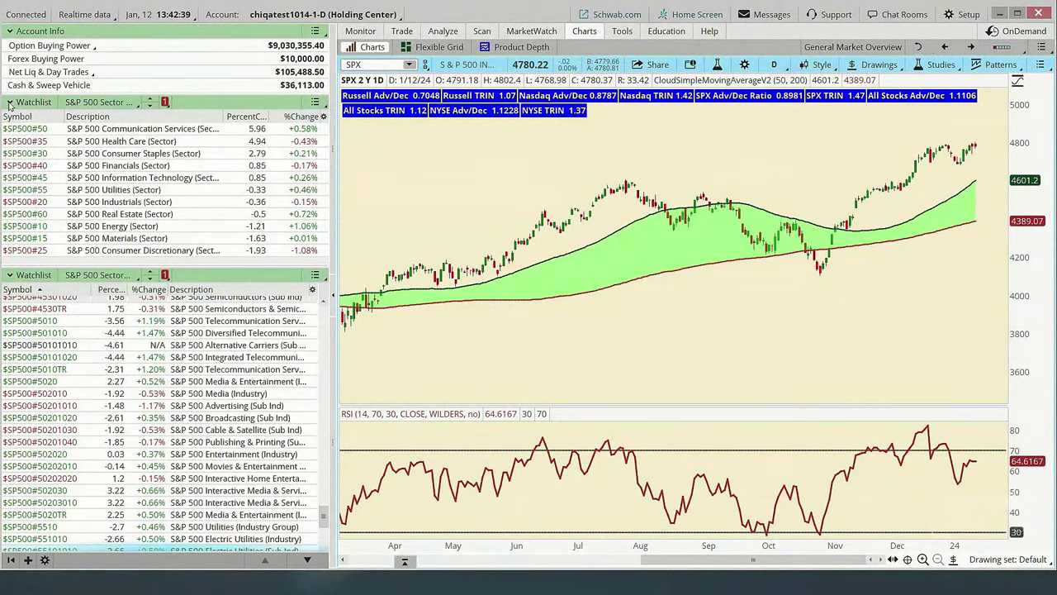
Compare the sector watchlist with the industry watchlist by toggling the former, and highlight the S&P 500 Utilities (Industry Group) row
{"action": "left_click", "coordinate": [10, 102]}
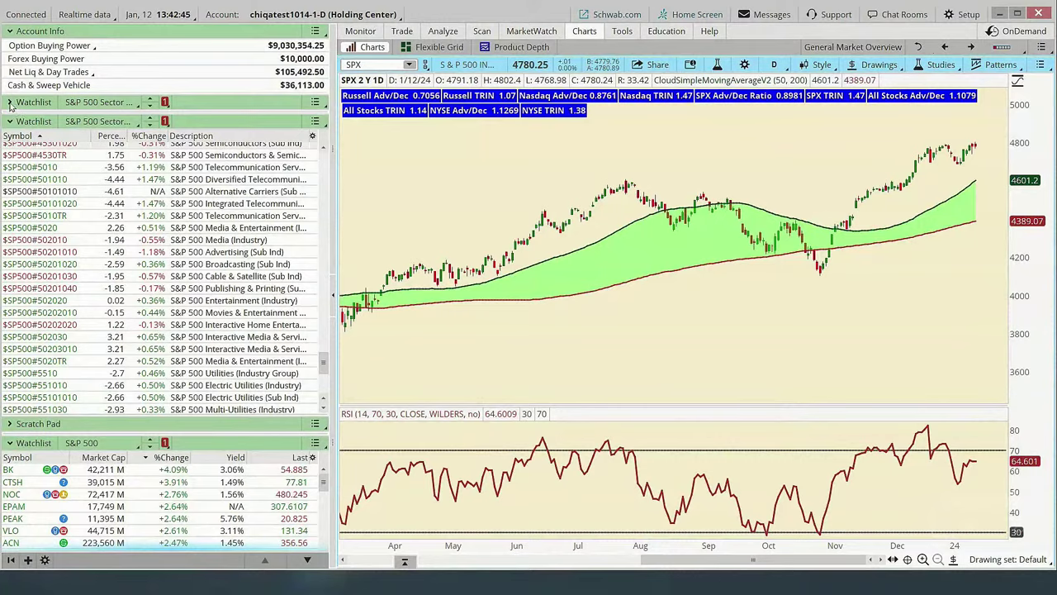
{"action": "left_click", "coordinate": [10, 102]}
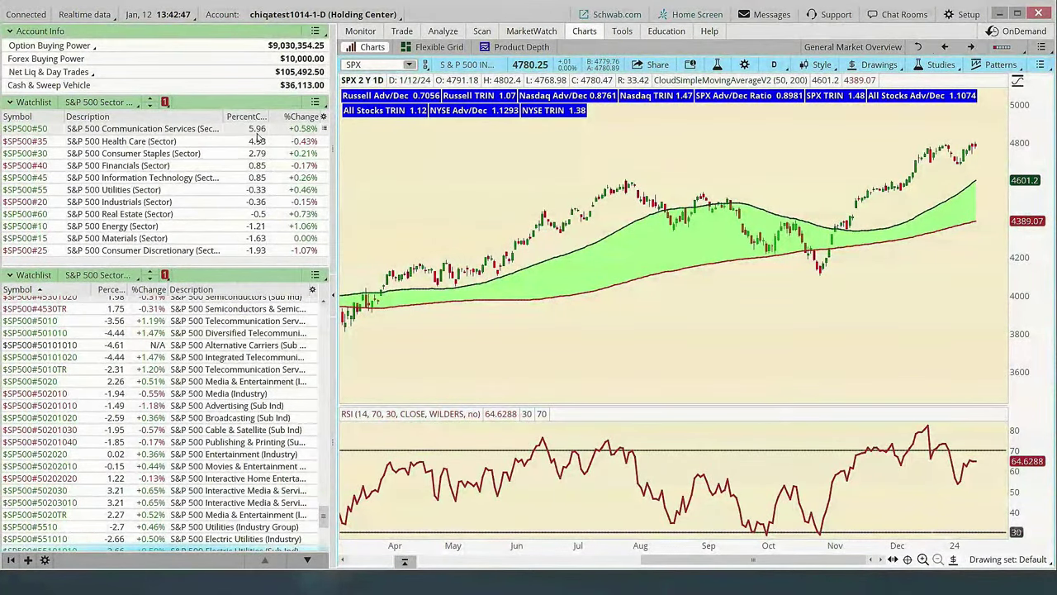
{"action": "left_click", "coordinate": [9, 102]}
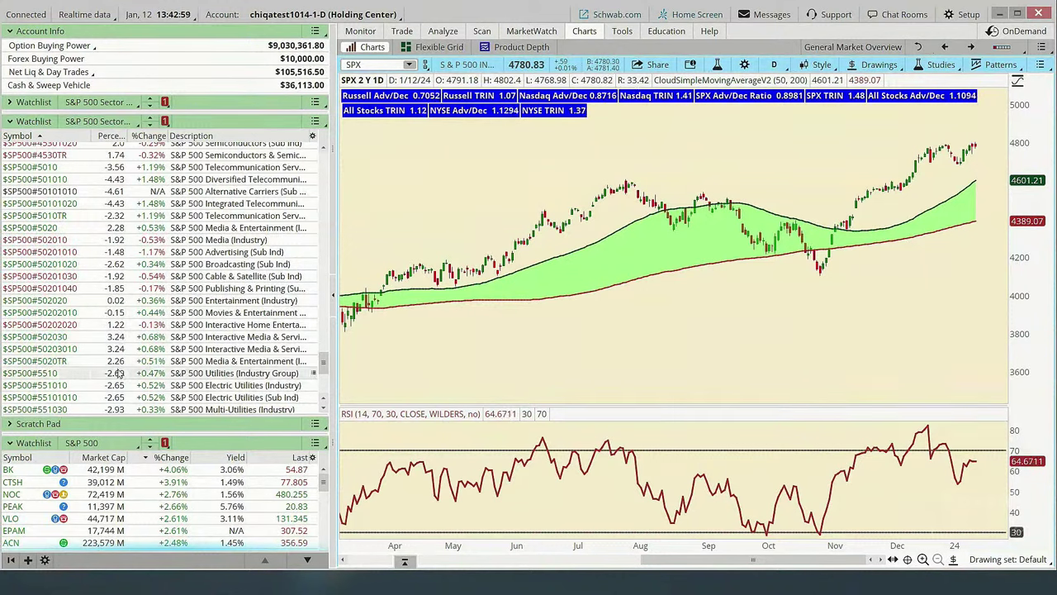
{"action": "left_click", "coordinate": [118, 374]}
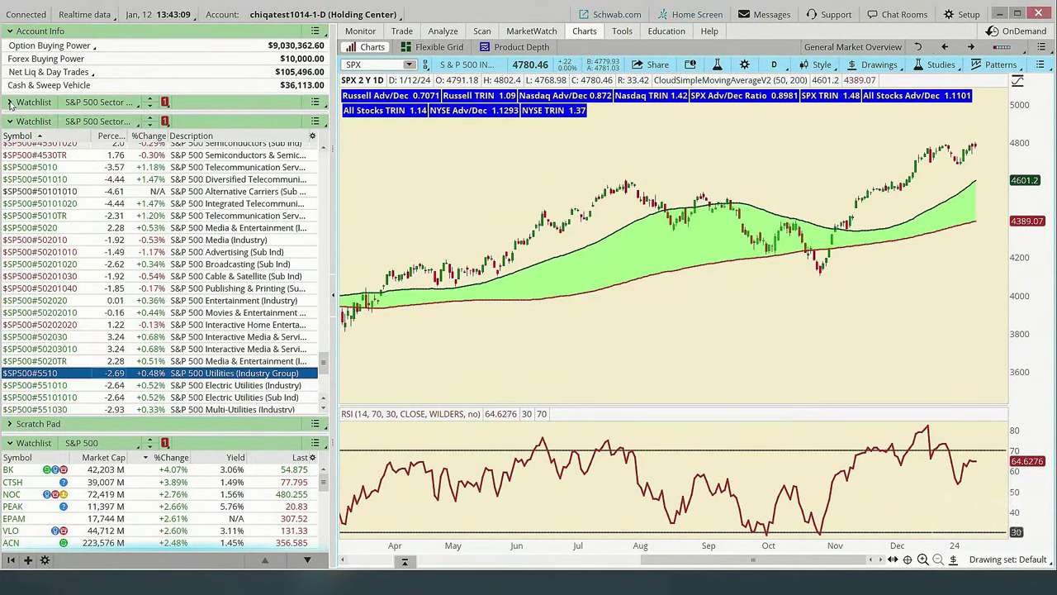
{"action": "left_click", "coordinate": [10, 102]}
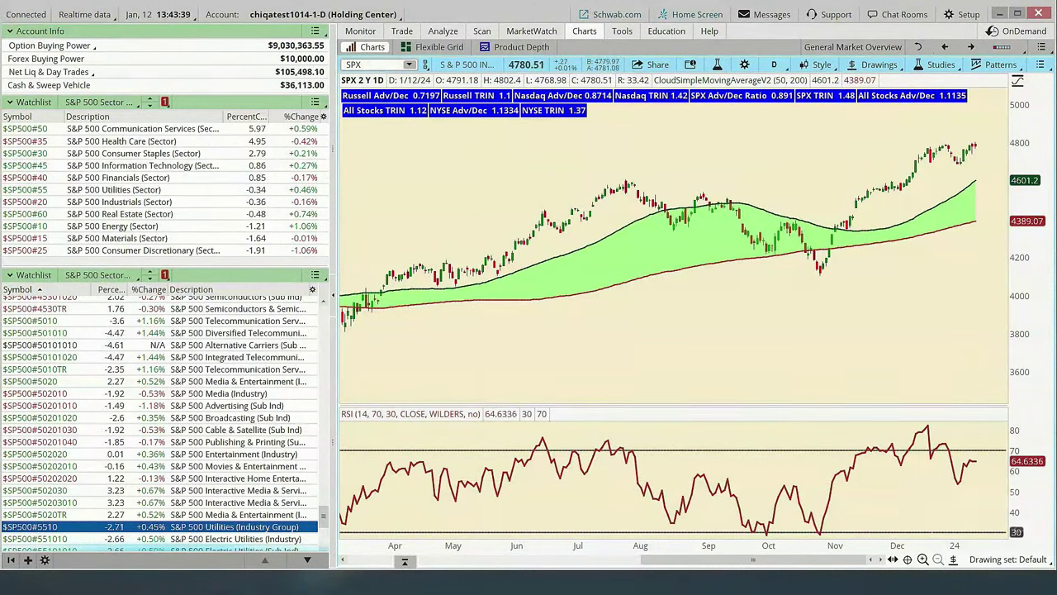
Switch to the slide presentation and return to its title slide
{"action": "key", "text": "alt+Tab"}
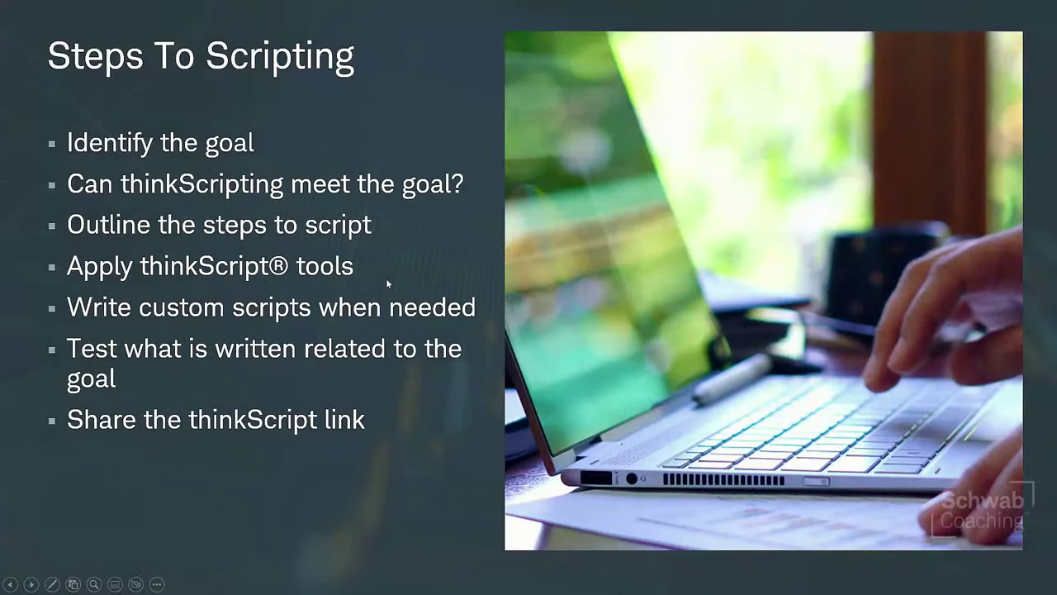
{"action": "key", "text": "Home"}
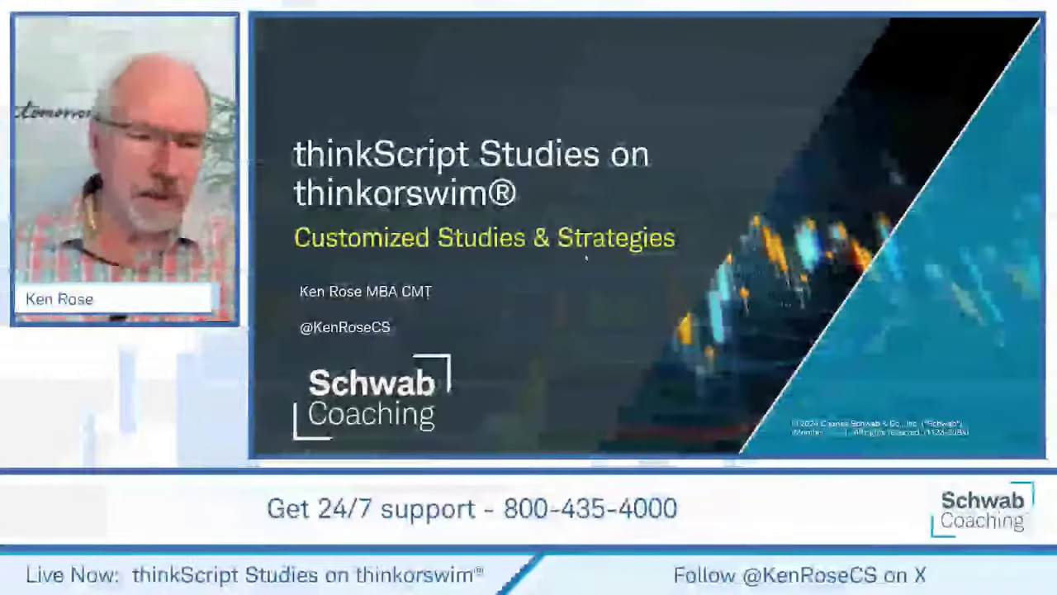